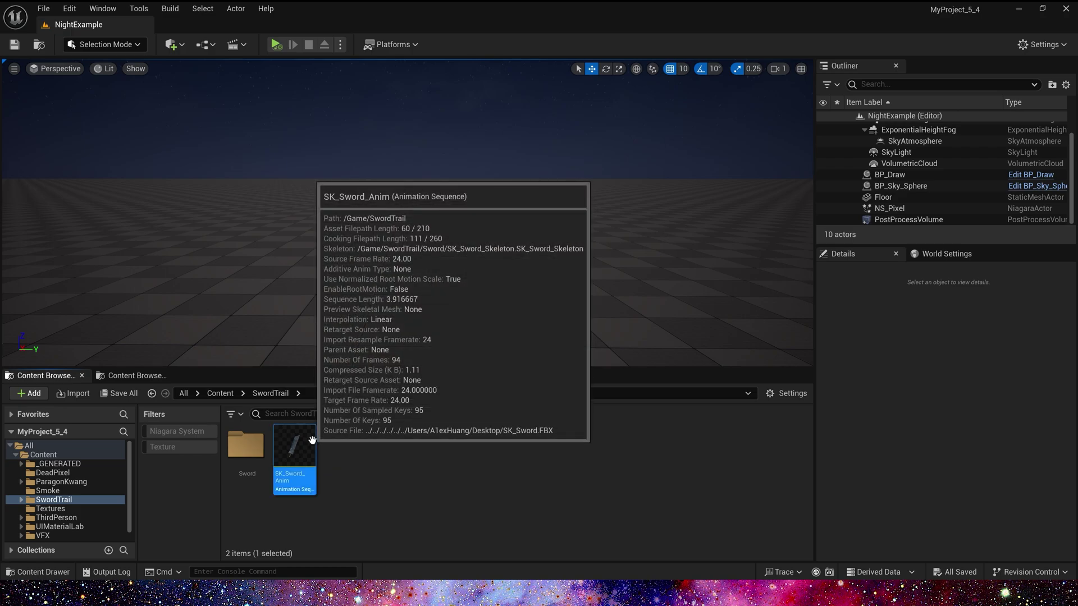
# - Open the SK_Sword_Anim animation sequence and switch to its skeleton for editing
pyautogui.doubleClick(312, 440)
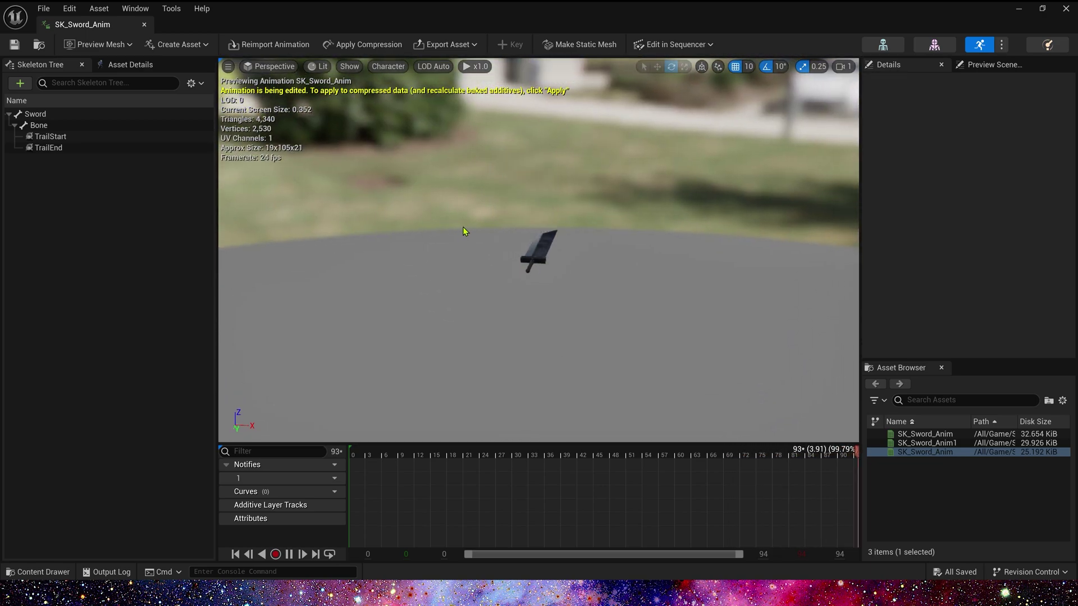
pyautogui.click(880, 46)
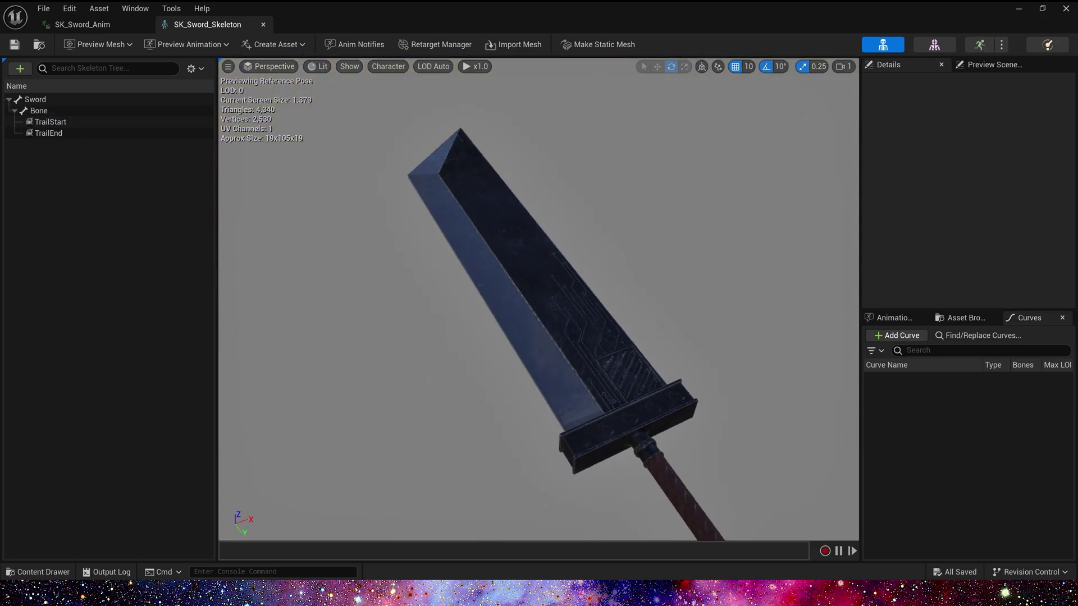
# - Add a trial socket to the Bone bone of the sword skeleton and delete it
pyautogui.click(53, 111)
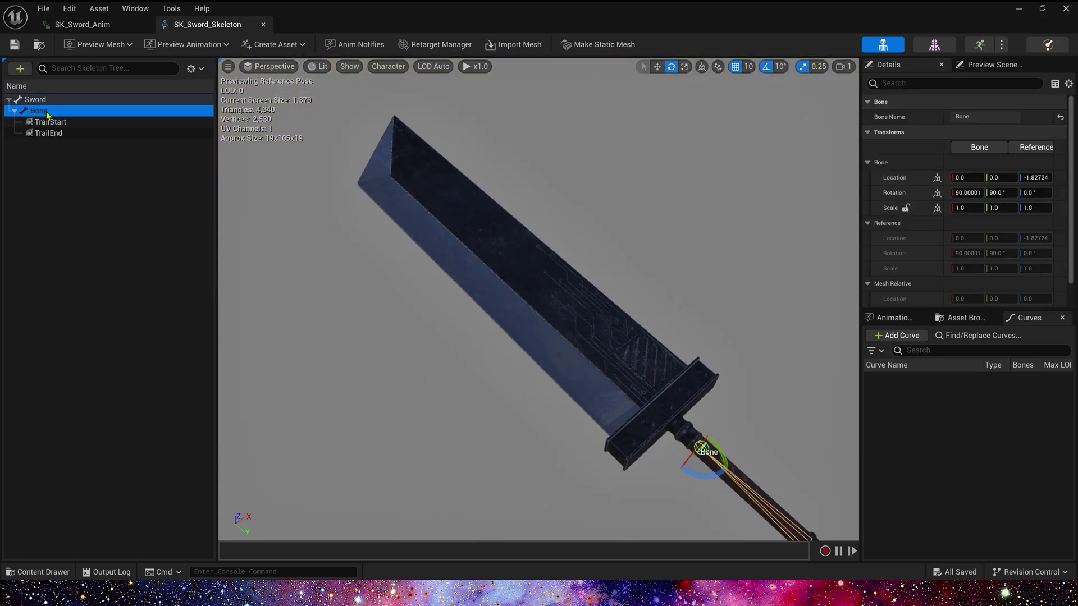
pyautogui.rightClick(56, 112)
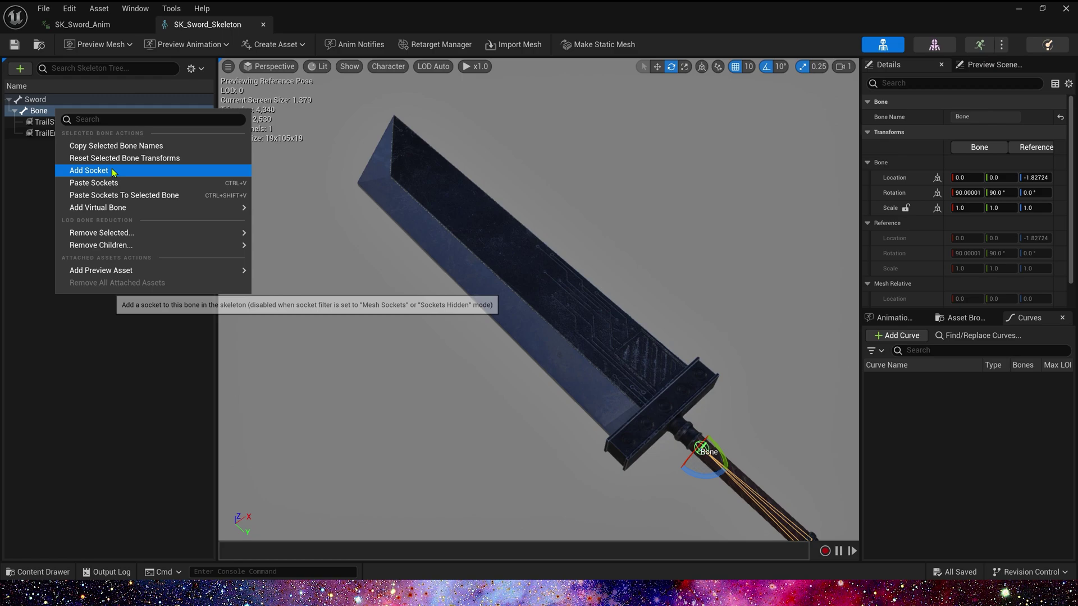
pyautogui.click(90, 171)
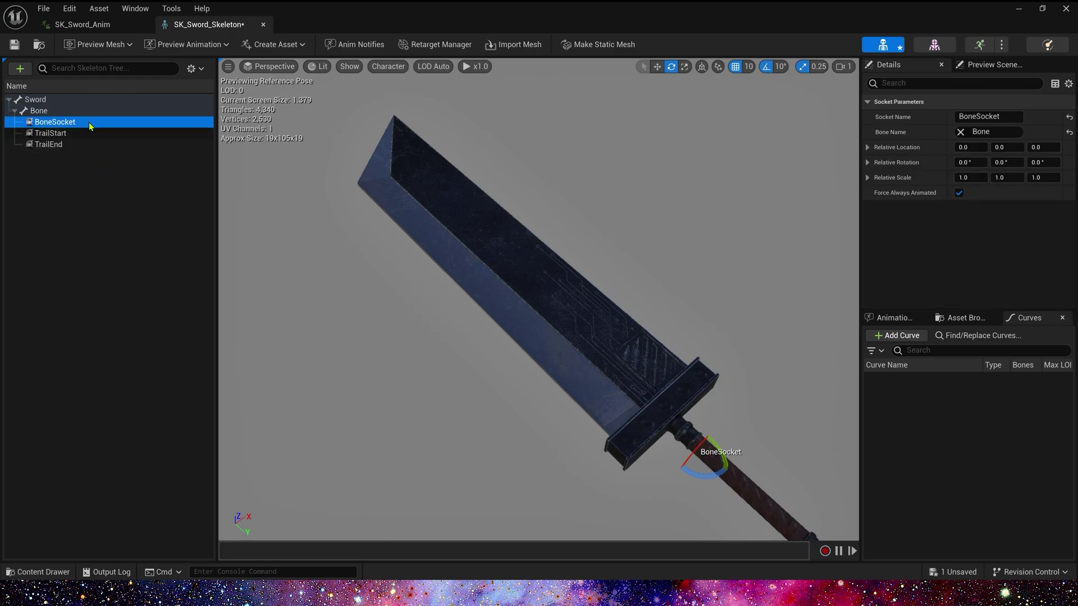
pyautogui.press('F2')
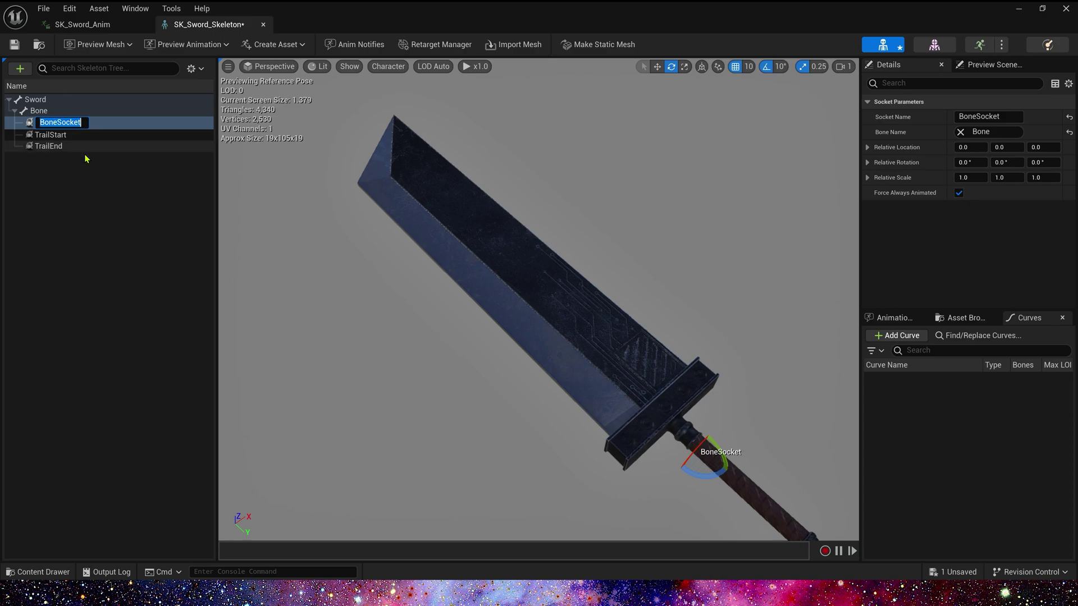
pyautogui.press('Escape')
pyautogui.press('Delete')
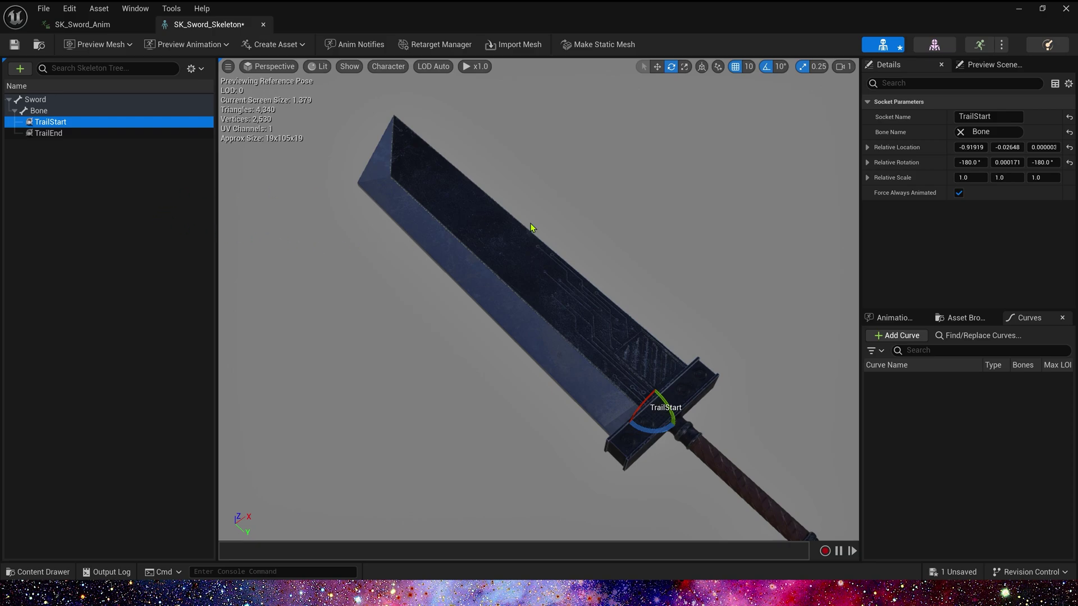
# - Examine where the TrailStart and TrailEnd sockets sit on the sword blade
pyautogui.moveTo(641, 321); pyautogui.dragTo(651, 341)
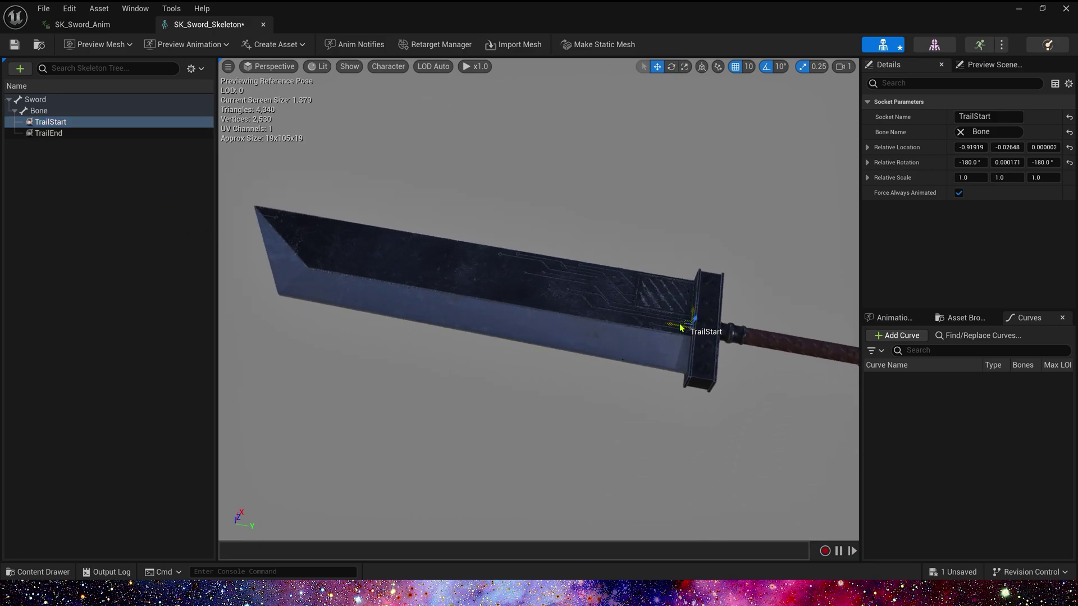
pyautogui.click(50, 133)
pyautogui.press('f')
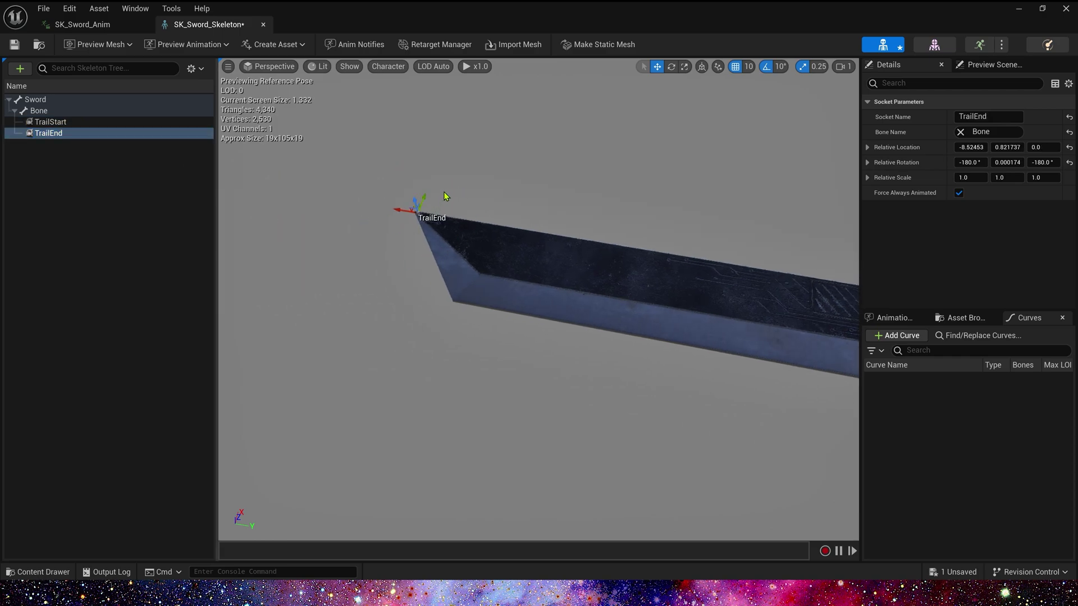
pyautogui.scroll(-5, 444, 195)
pyautogui.scroll(3, 438, 201)
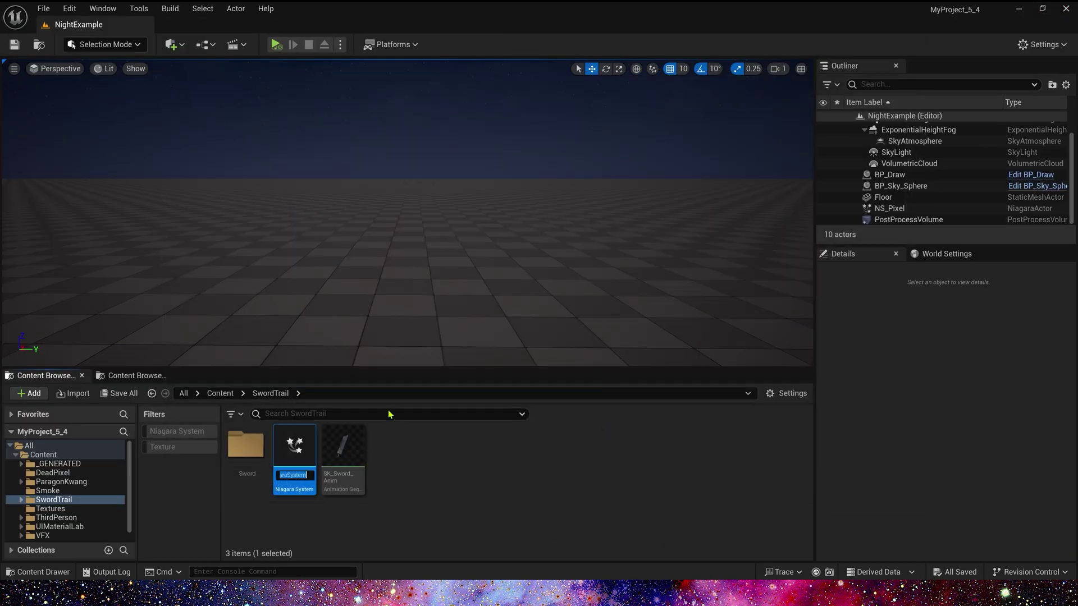
# - Name the new Niagara system in the SwordTrail folder NS_Trail and open it for editing
pyautogui.write('NS_Trail')
pyautogui.press('Return')
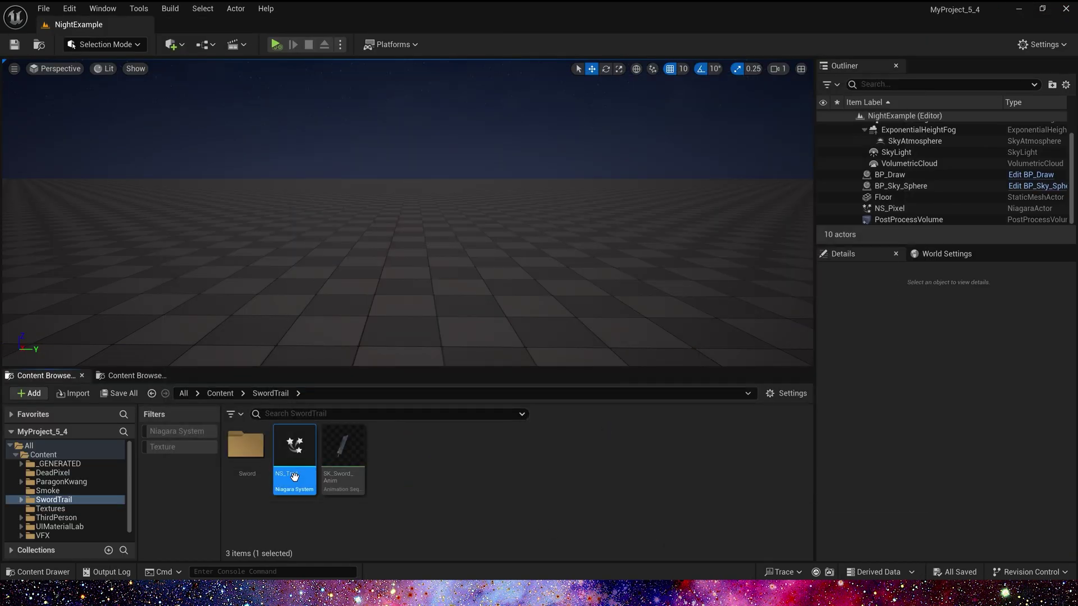
pyautogui.doubleClick(295, 446)
# - Add a Ribbon Renderer to the Empty emitter and set its Life Cycle Mode to Self
pyautogui.click(539, 282)
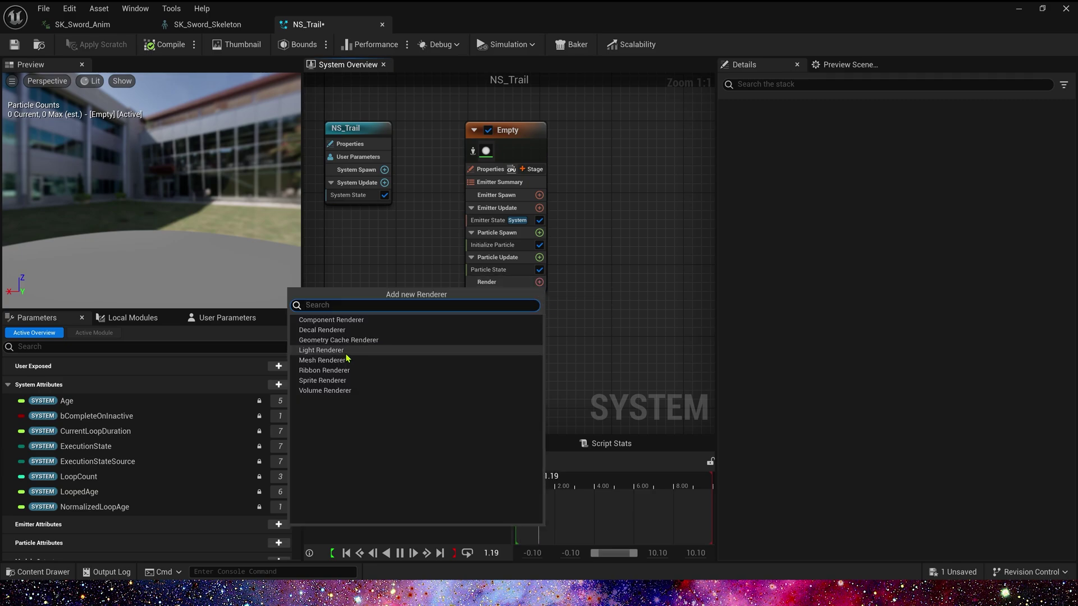
pyautogui.click(372, 364)
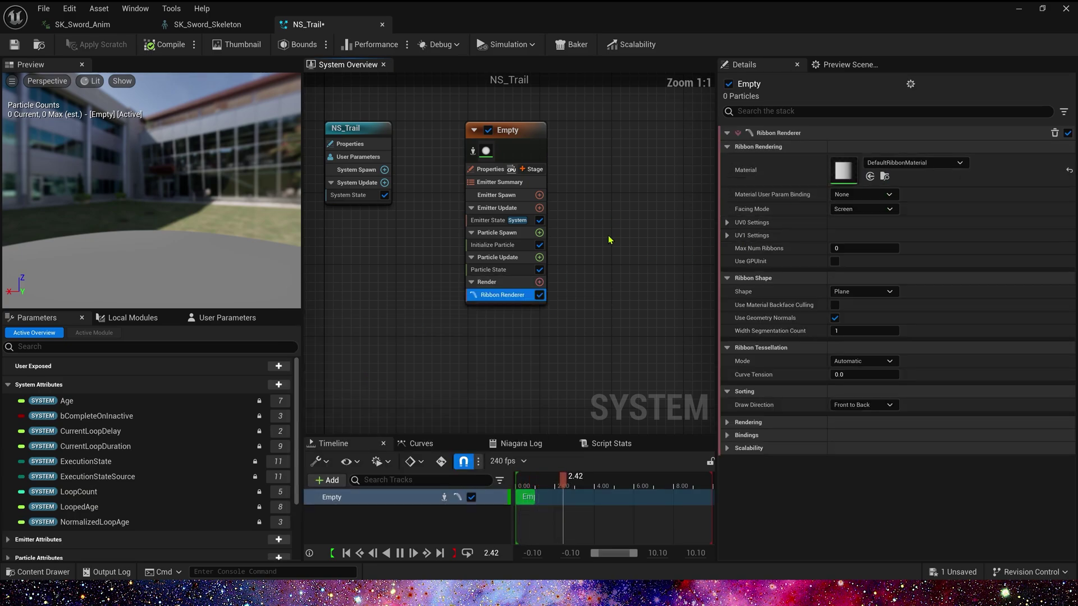
pyautogui.click(494, 220)
pyautogui.click(883, 176)
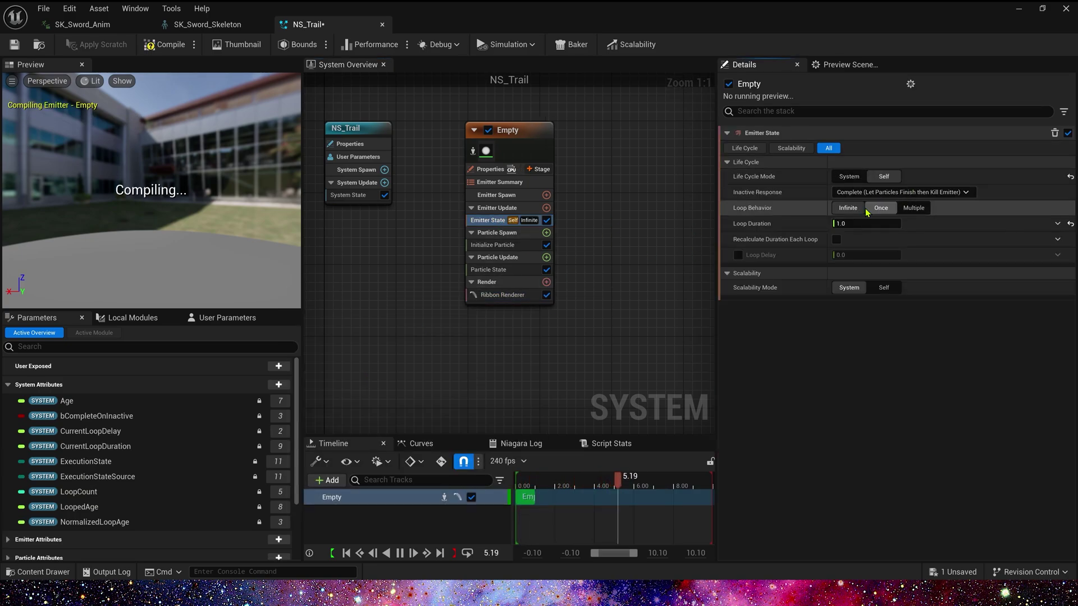
# - Add a Spawn Rate module to the emitter's update stage with a spawn rate of 100
pyautogui.click(546, 208)
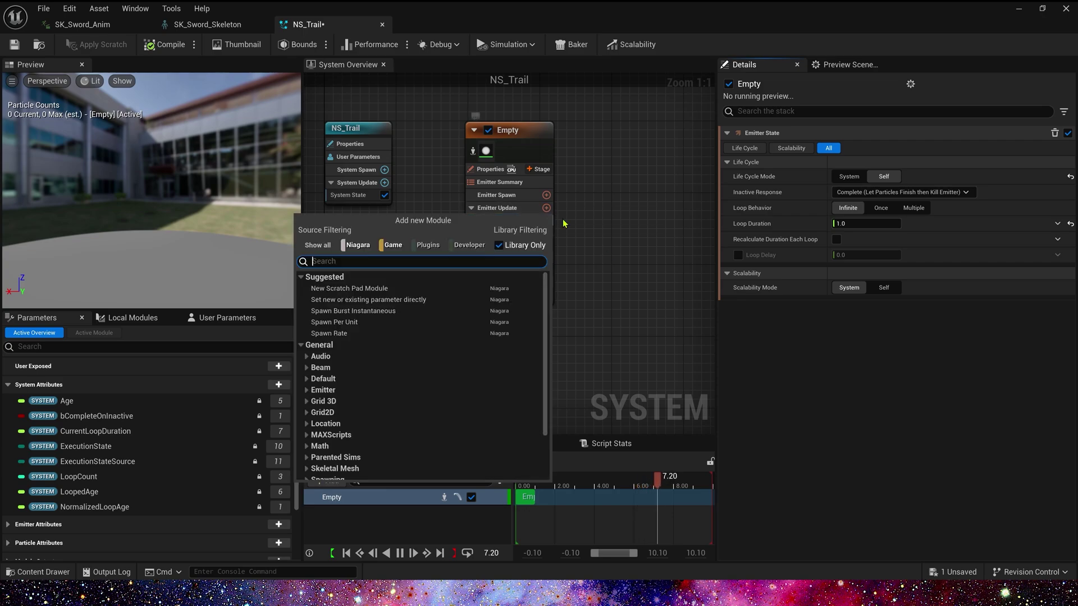
pyautogui.click(368, 332)
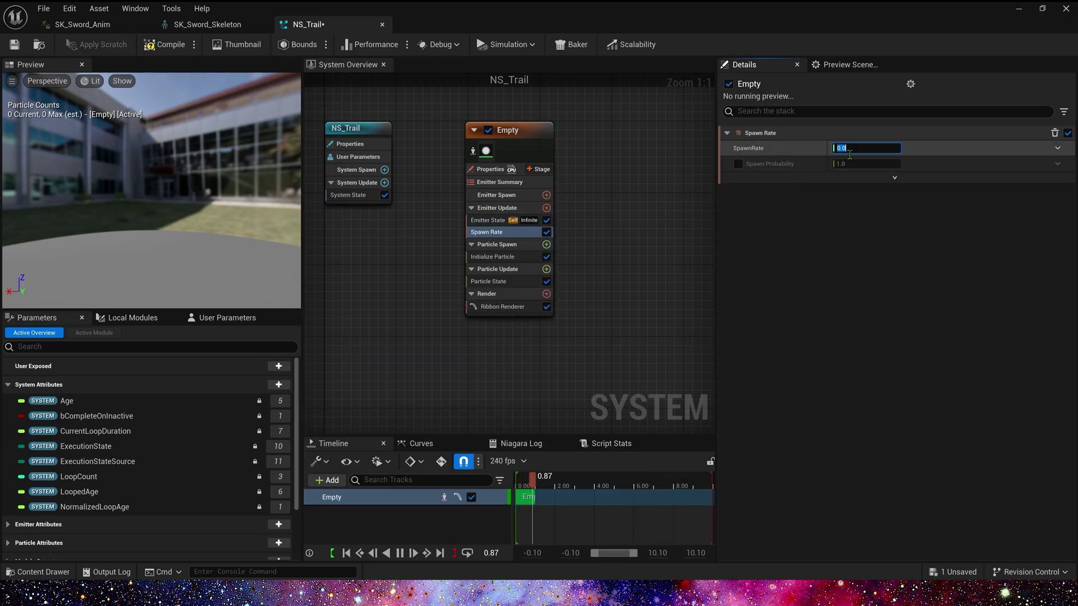
pyautogui.write('10')
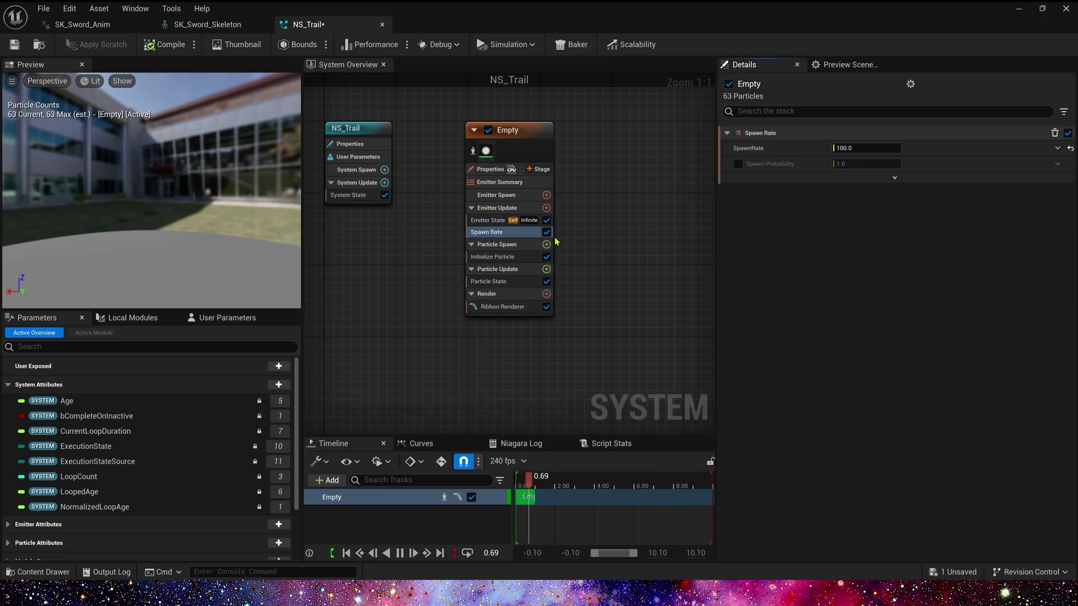
# - In Initialize Particle, set Ribbon Width Mode to Direct Set with a width of 20, and save NS_Trail
pyautogui.click(503, 257)
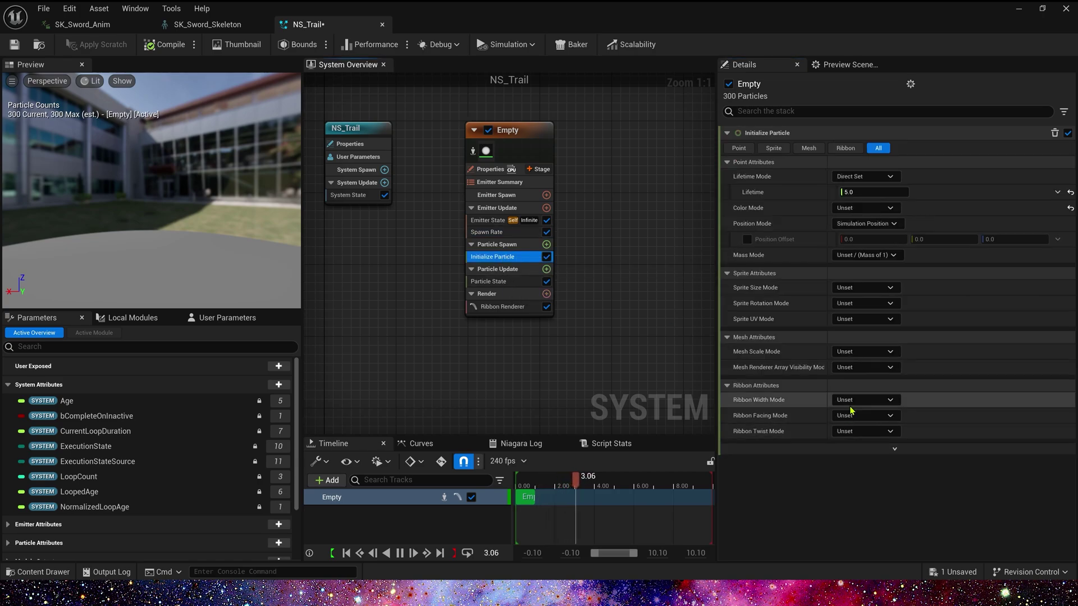
pyautogui.click(864, 400)
pyautogui.click(876, 423)
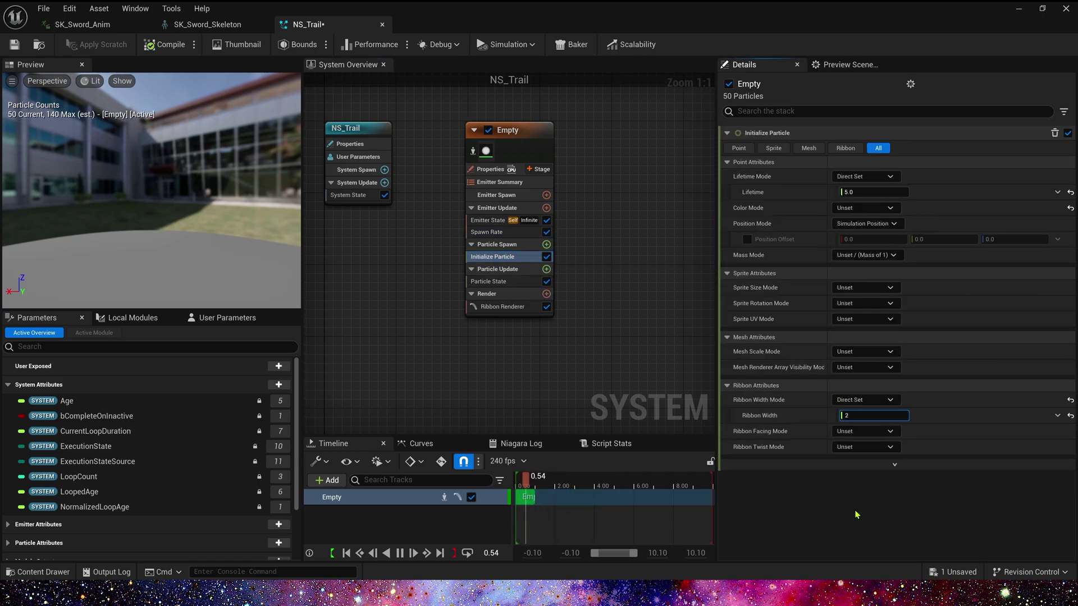
pyautogui.click(15, 47)
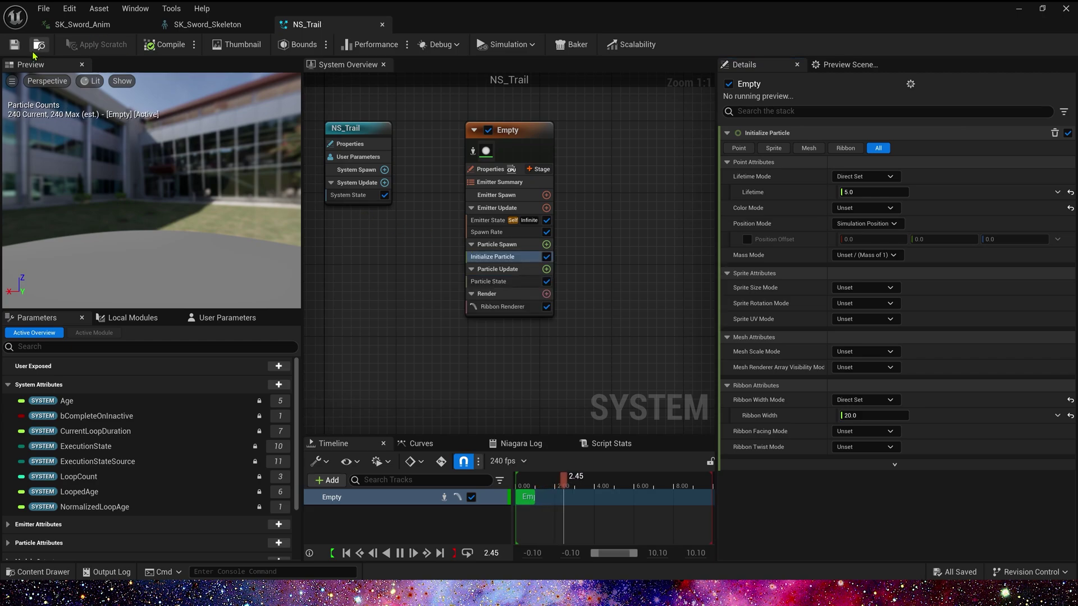
# - Add a Timed Niagara Effect notify state near the start of SK_Sword_Anim's notify track
pyautogui.click(94, 25)
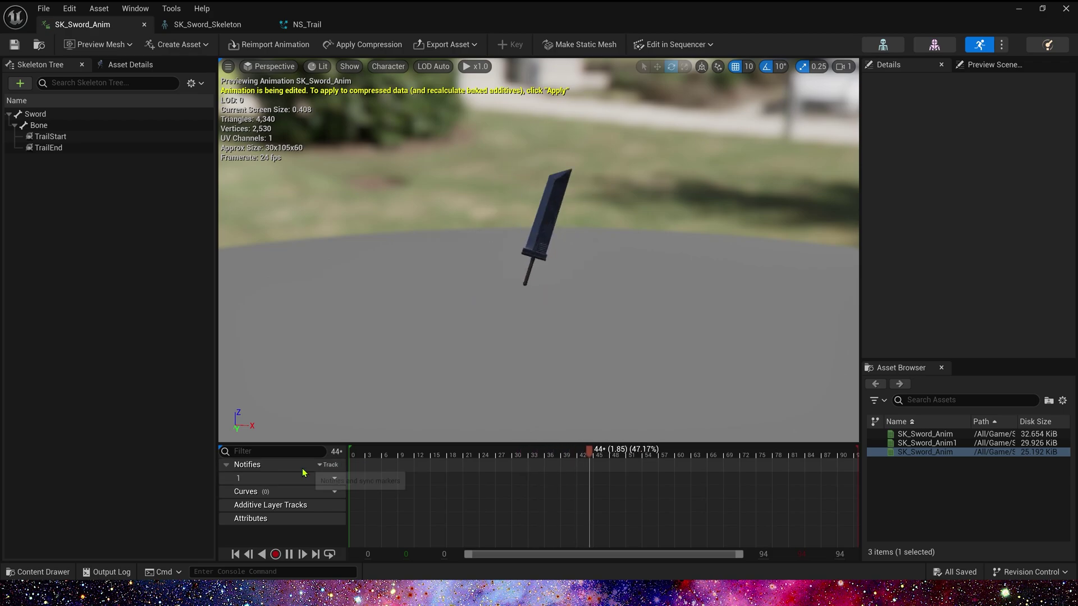
pyautogui.rightClick(380, 479)
pyautogui.moveTo(432, 500)
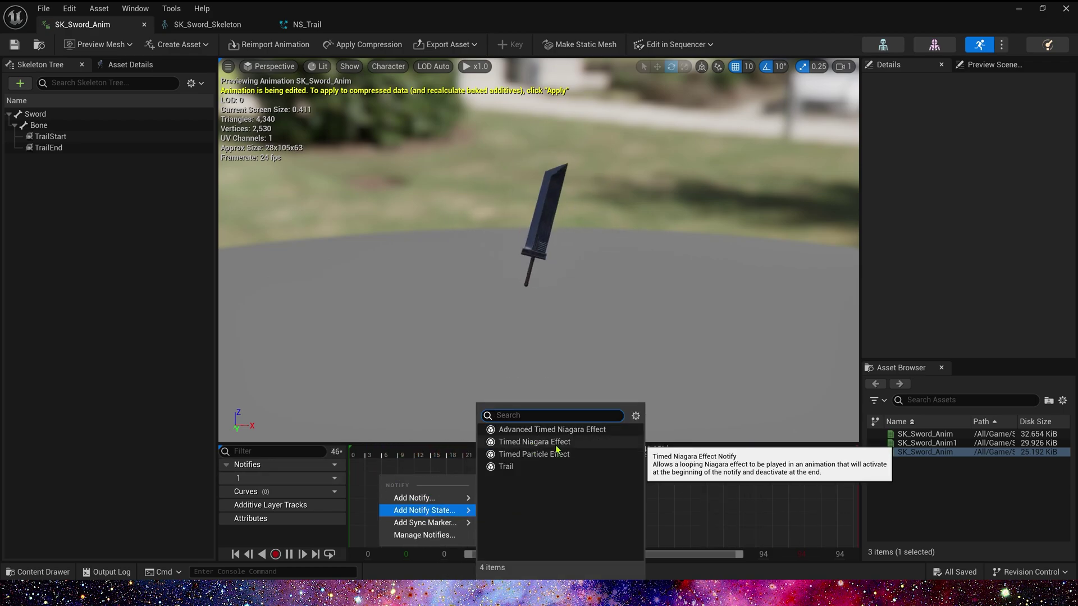
pyautogui.click(555, 442)
pyautogui.click(399, 478)
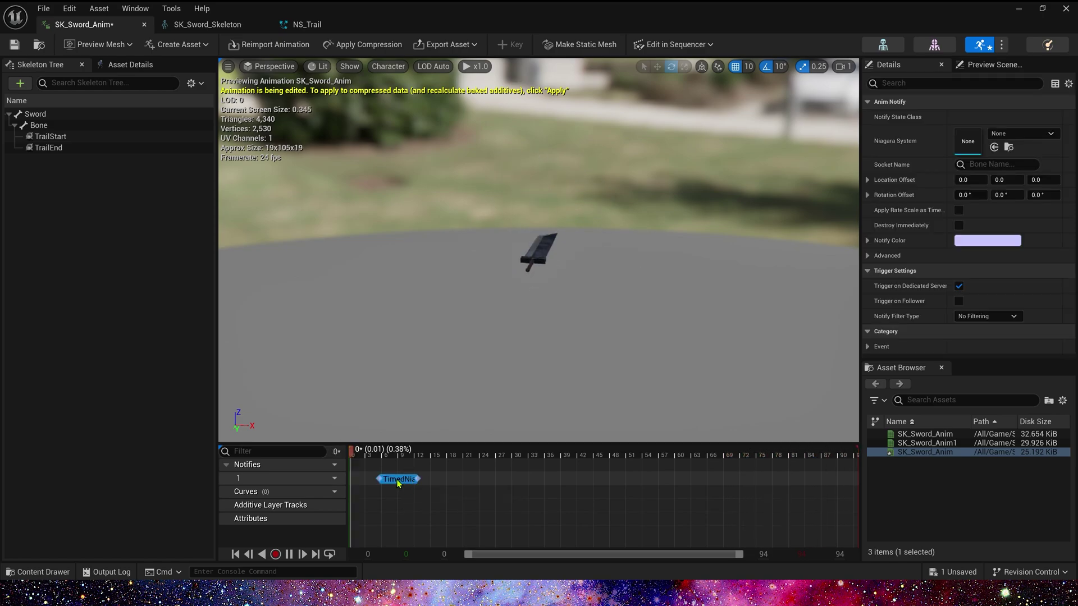
# - Assign NS_Trail as the notify state's Niagara system and set its socket name to TrailStart
pyautogui.click(1009, 134)
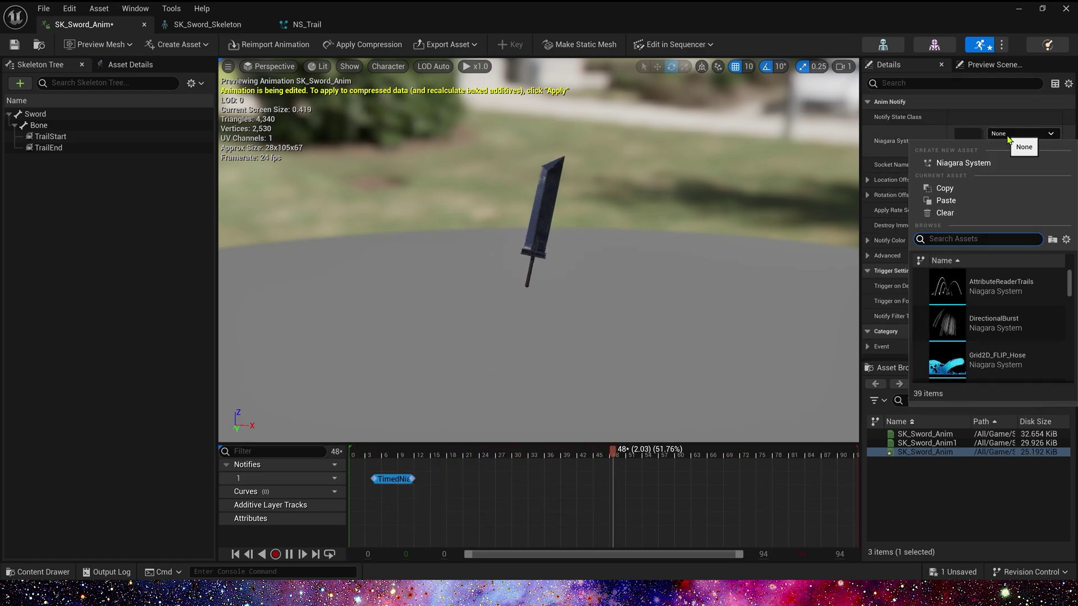
pyautogui.hotkey('ctrl', 'Tab')
pyautogui.hotkey('ctrl', 'Tab')
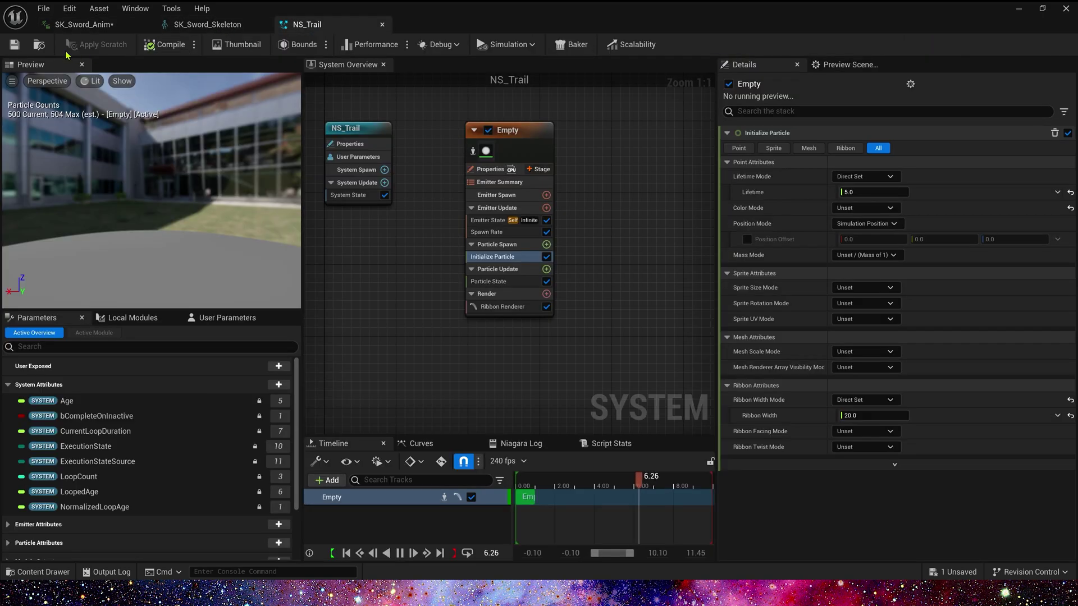
pyautogui.click(106, 30)
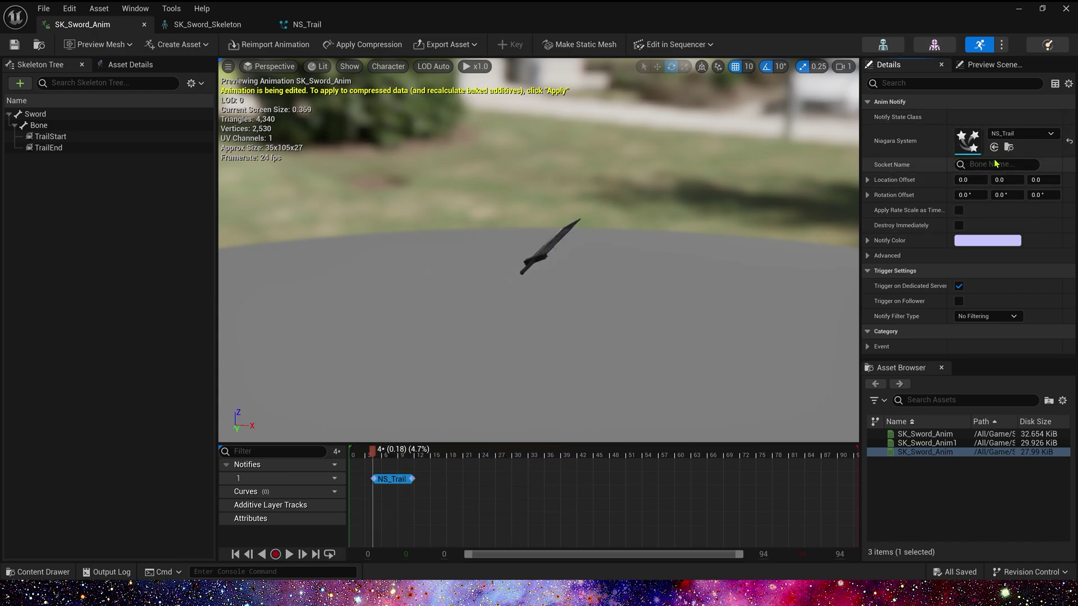
pyautogui.write('t')
pyautogui.click(985, 178)
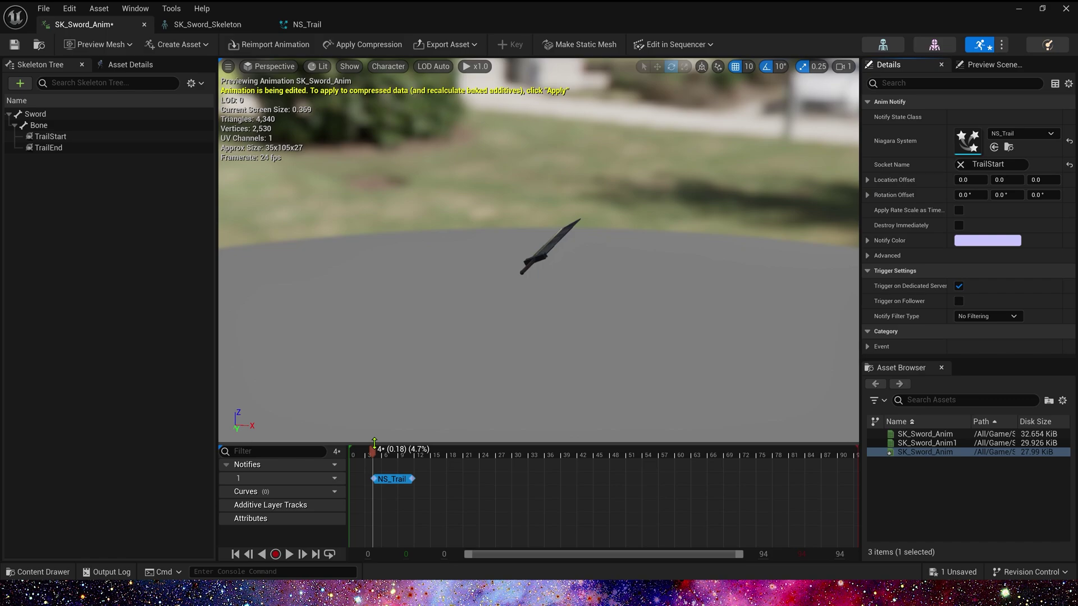
# - Play and scrub the sword animation to preview the ribbon trail, and save the animation
pyautogui.press('space')
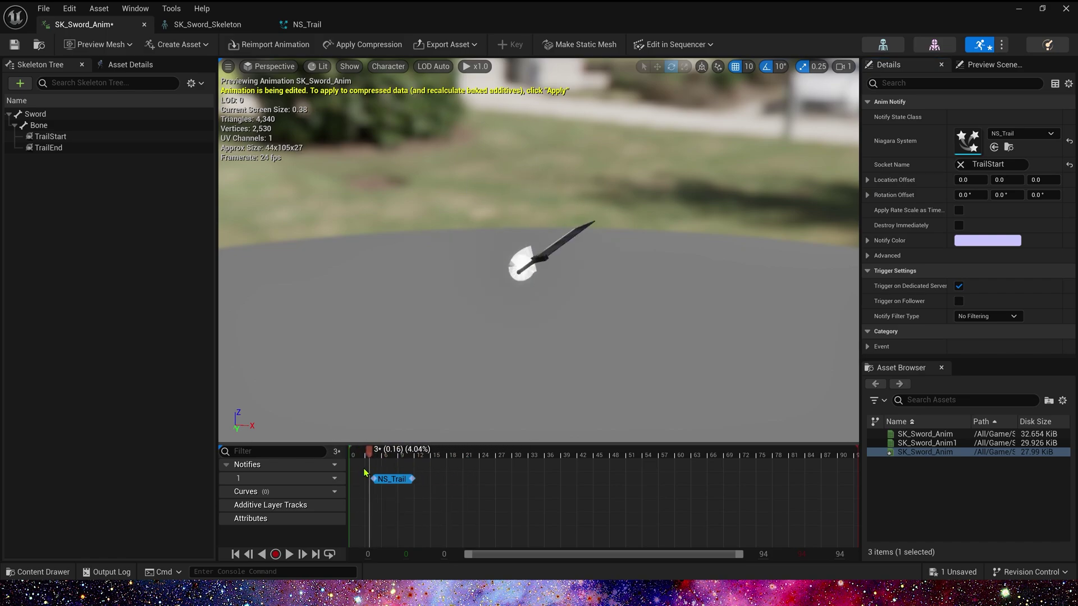
pyautogui.moveTo(428, 256); pyautogui.dragTo(426, 331, button='right')
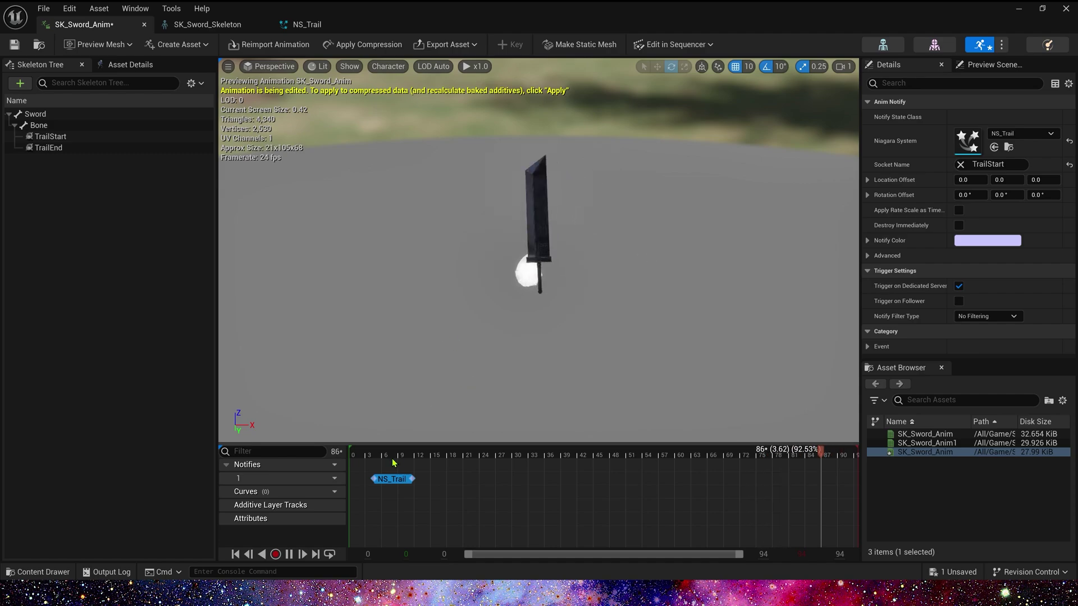
pyautogui.click(369, 456)
pyautogui.click(413, 455)
pyautogui.hotkey('ctrl', 's')
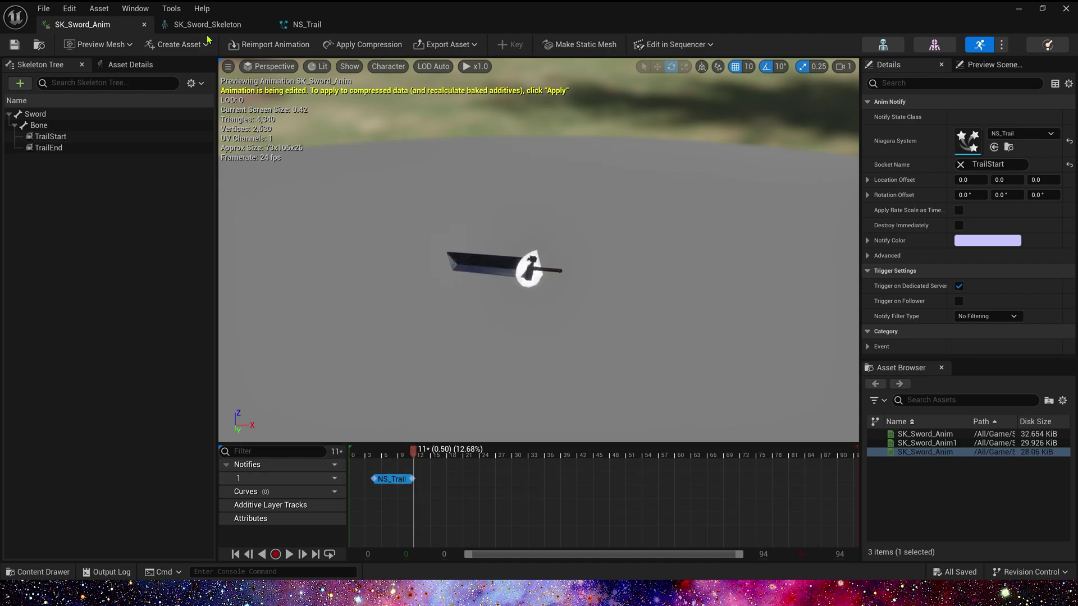
# - Add a Skeletal Mesh user parameter to NS_Trail, keeping its default name, and expand its settings
pyautogui.click(209, 31)
pyautogui.click(308, 27)
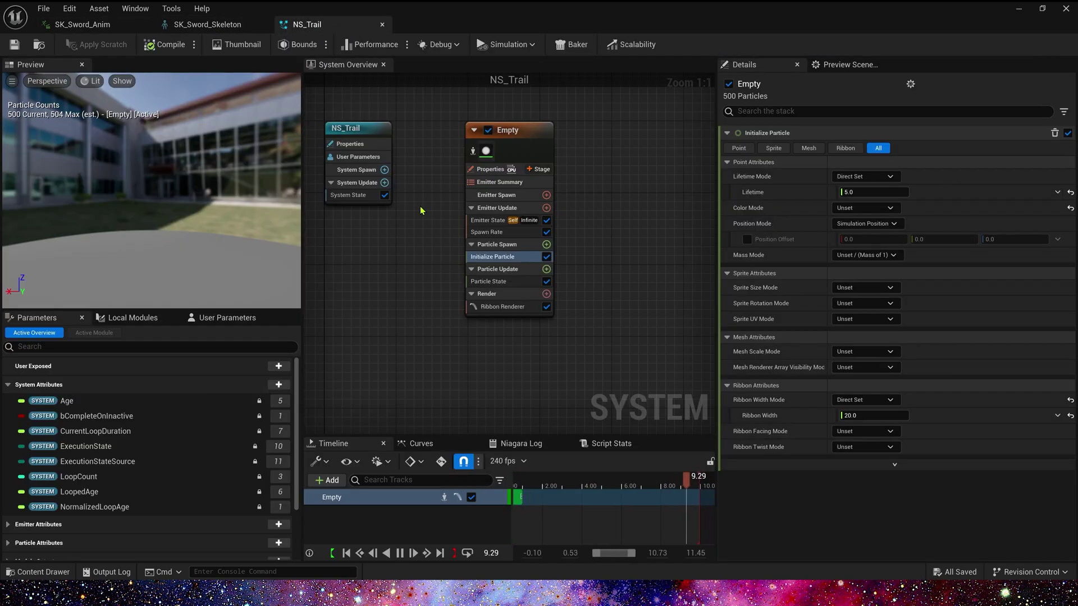
pyautogui.click(227, 318)
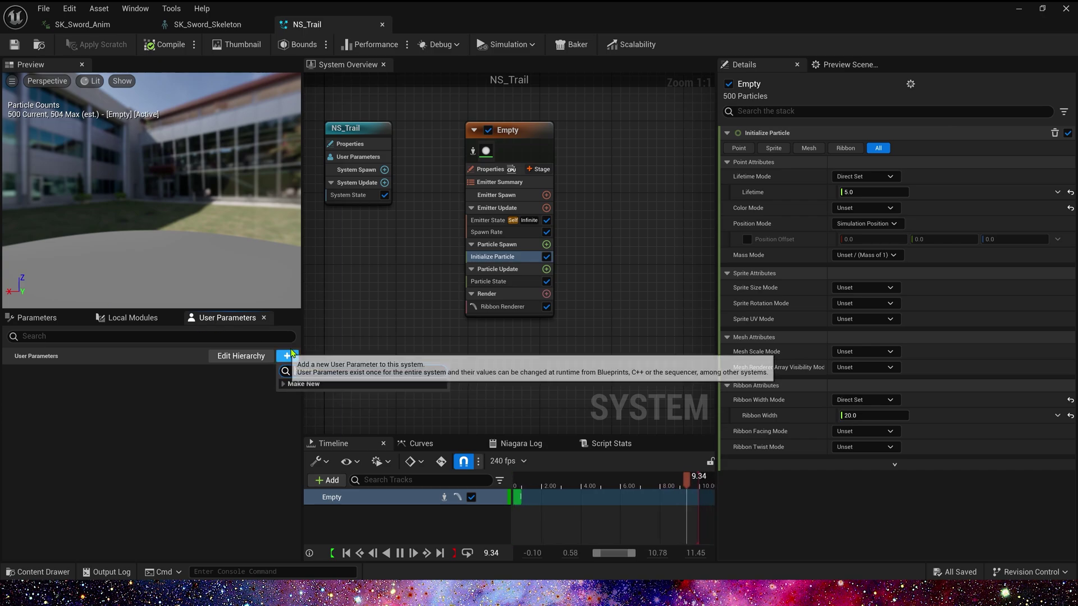
pyautogui.click(291, 358)
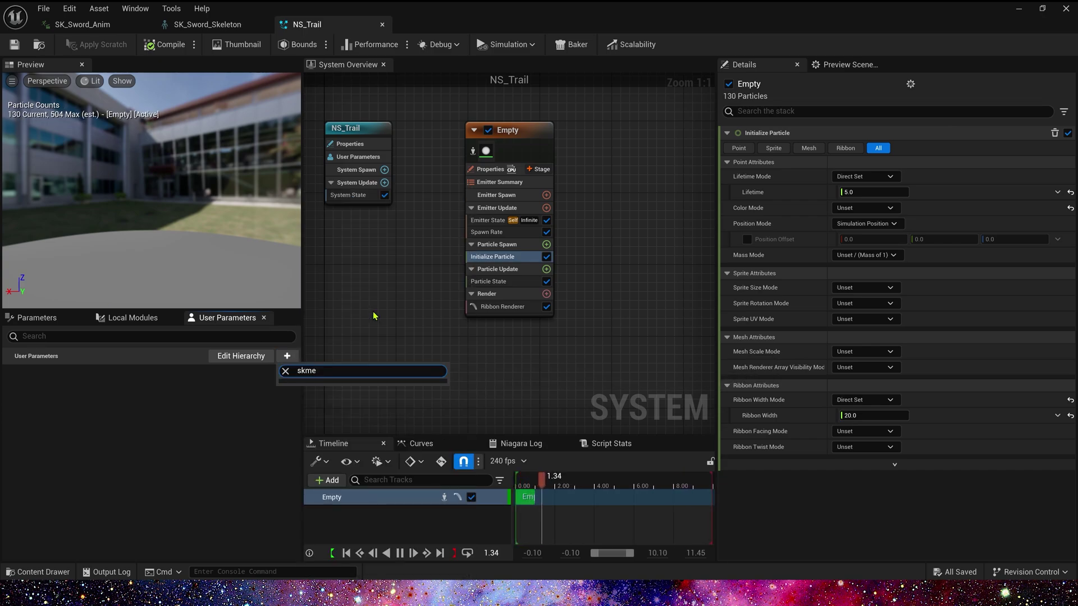
pyautogui.write('sk')
pyautogui.click(362, 403)
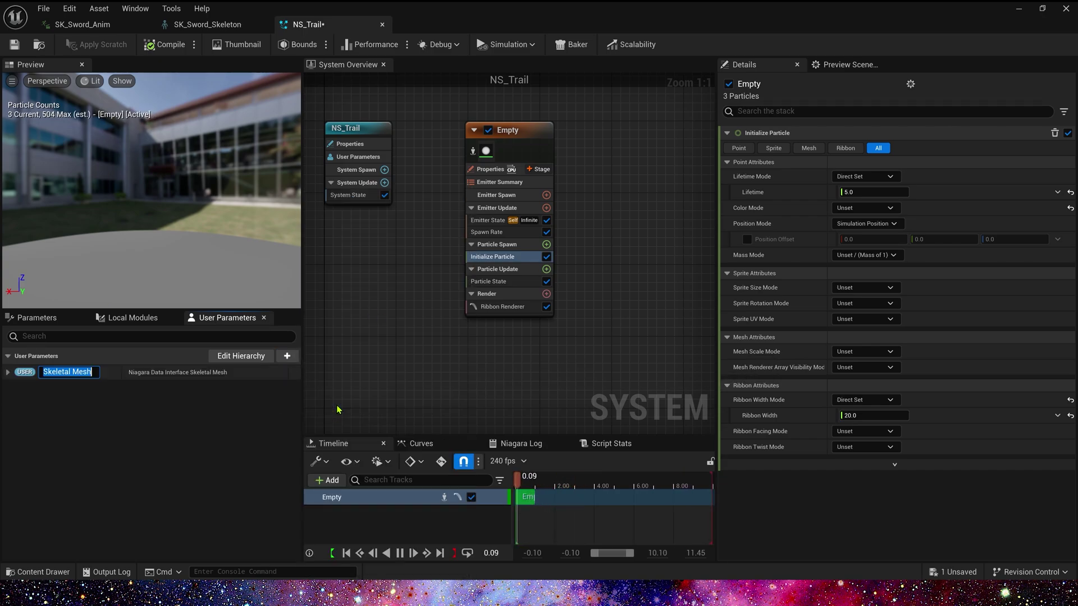
pyautogui.press('Return')
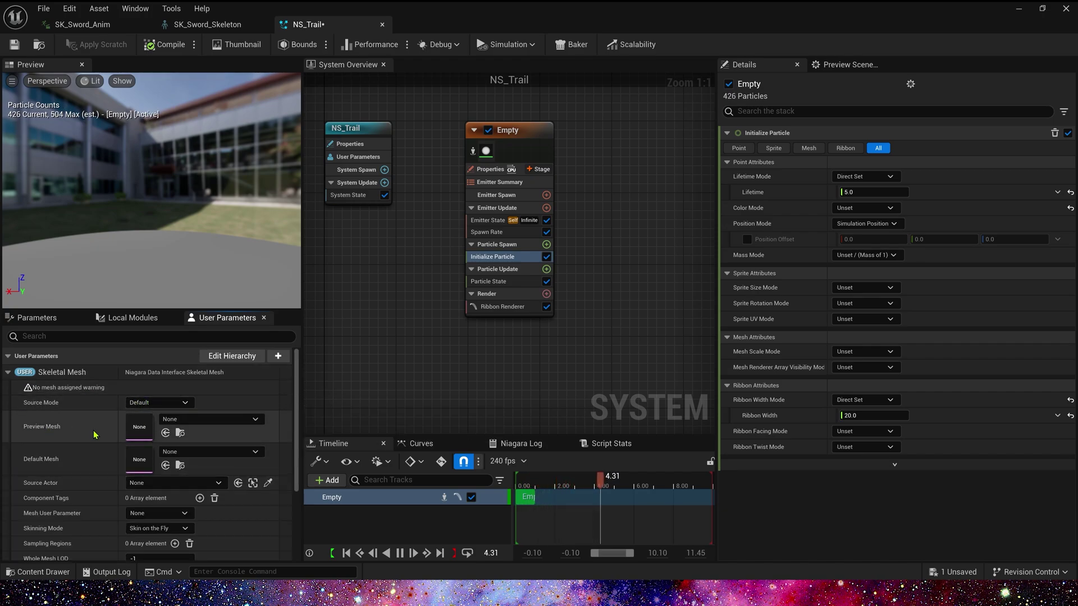
# - Add two filtered sockets to the Skeletal Mesh user parameter, naming them TrailStart and TrailEnd
pyautogui.scroll(-4, 94, 435)
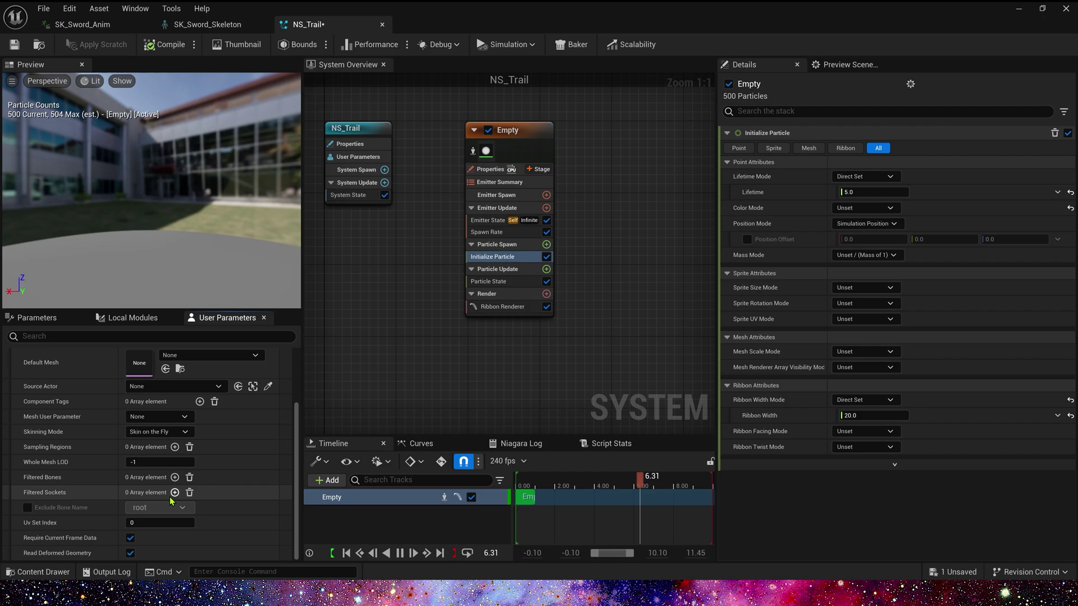
pyautogui.click(17, 492)
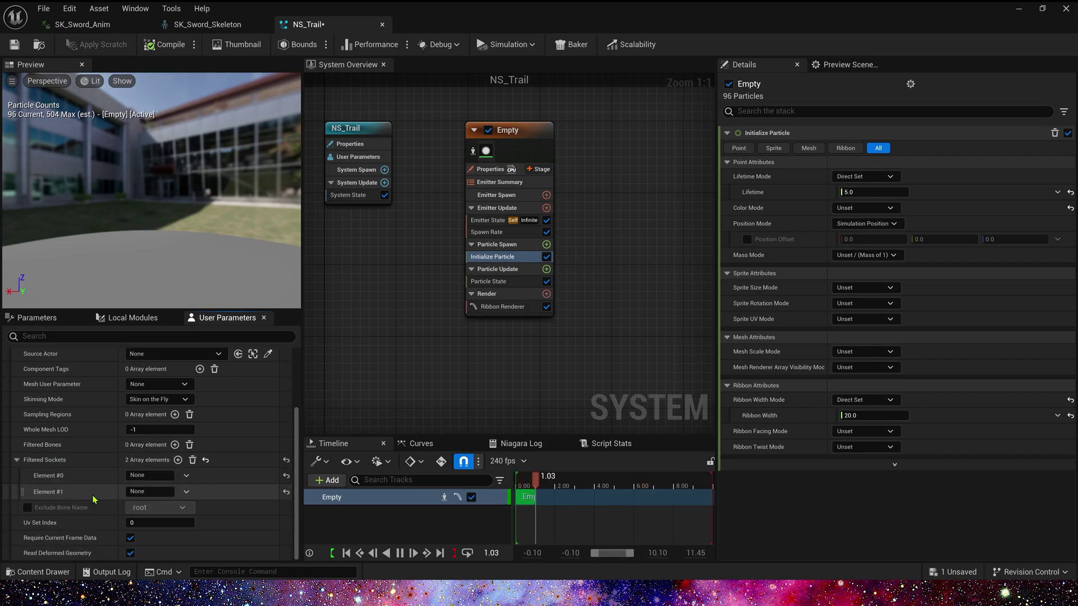
pyautogui.click(157, 476)
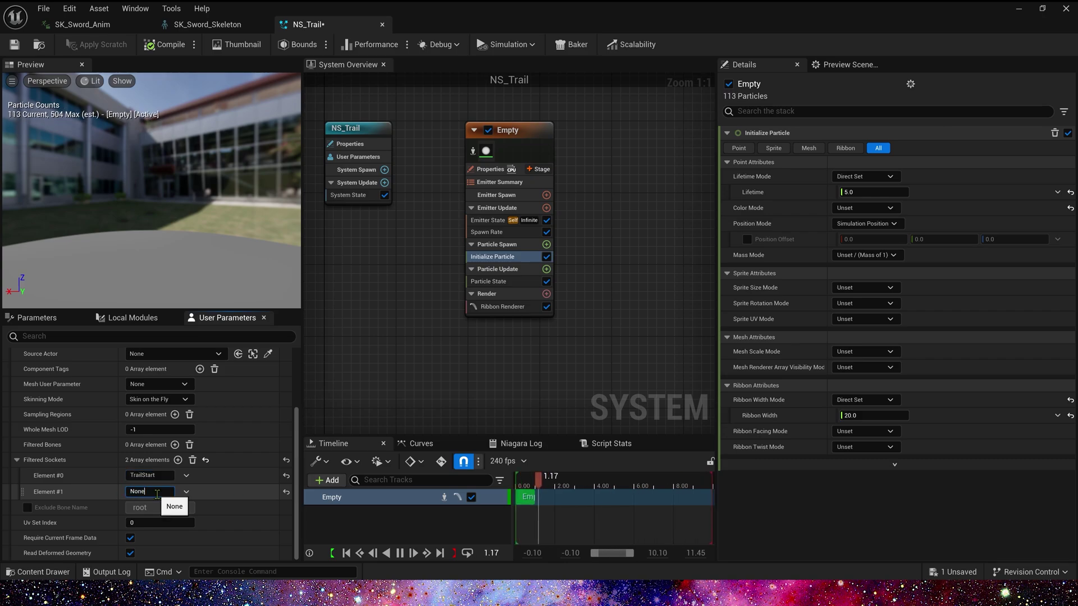
pyautogui.click(160, 493)
pyautogui.write('TrailEnd')
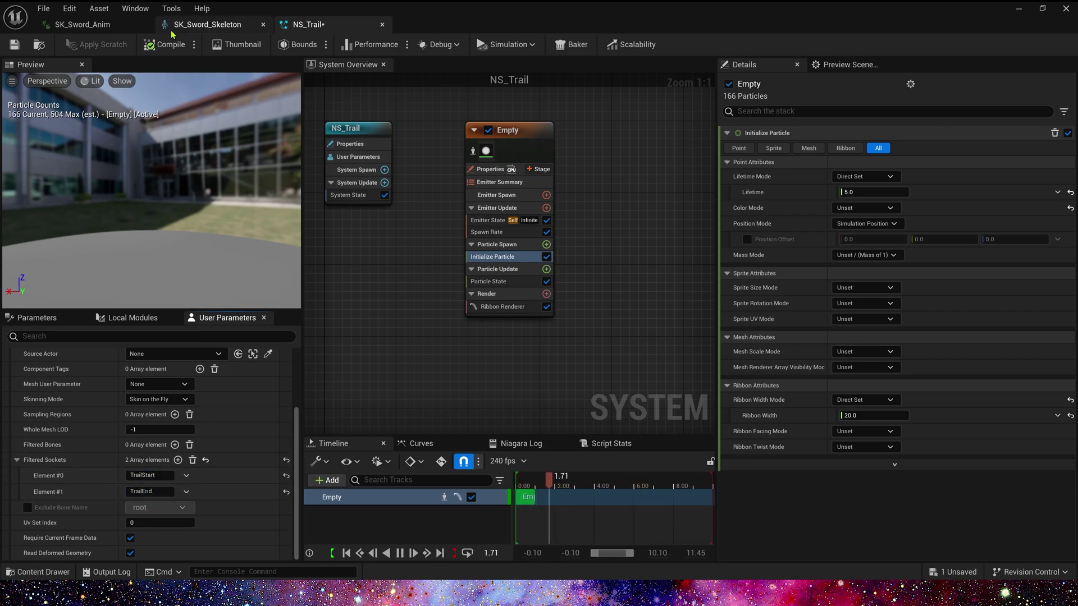
# - Check the TrailStart and TrailEnd socket names in SK_Sword_Skeleton, and return to NS_Trail
pyautogui.click(206, 24)
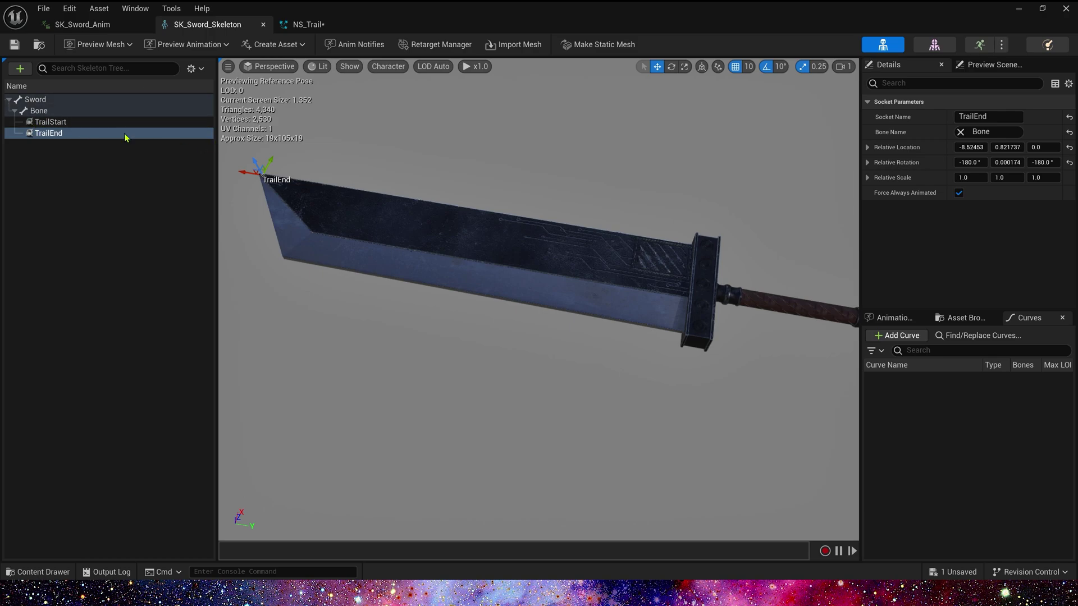
pyautogui.click(72, 122)
pyautogui.click(72, 133)
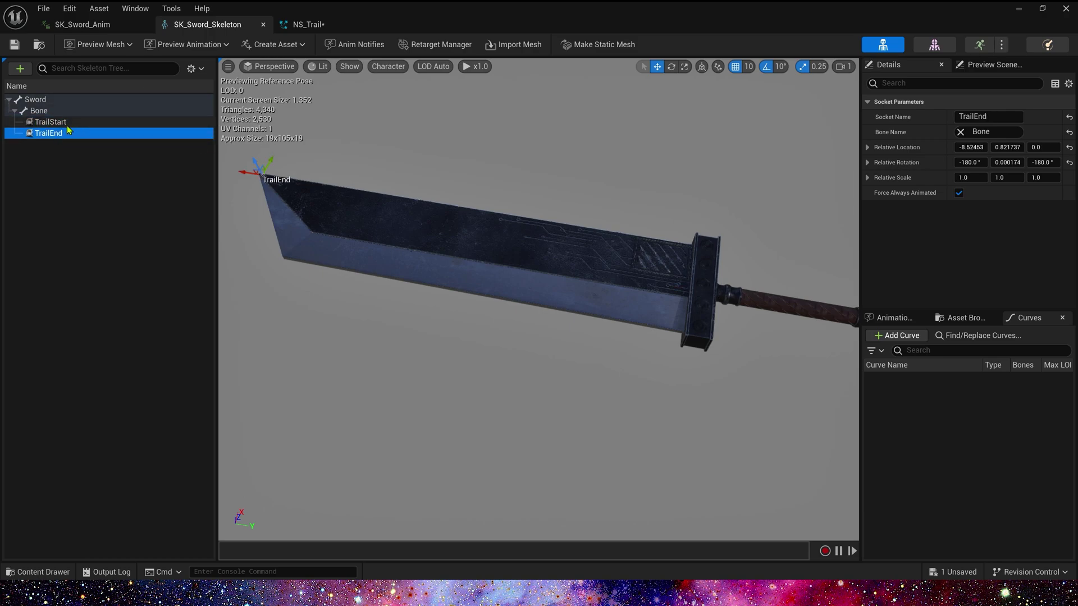
pyautogui.click(309, 24)
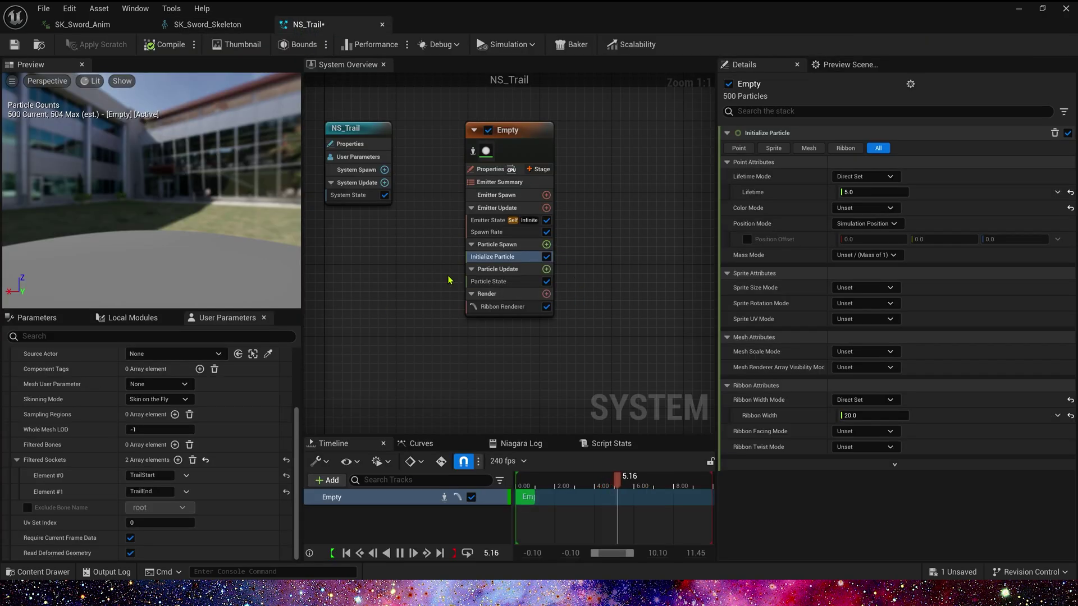
# - Add a Sample Skeletal Mesh module to the emitter's Particle Spawn stage and duplicate it
pyautogui.click(546, 244)
pyautogui.write('sa')
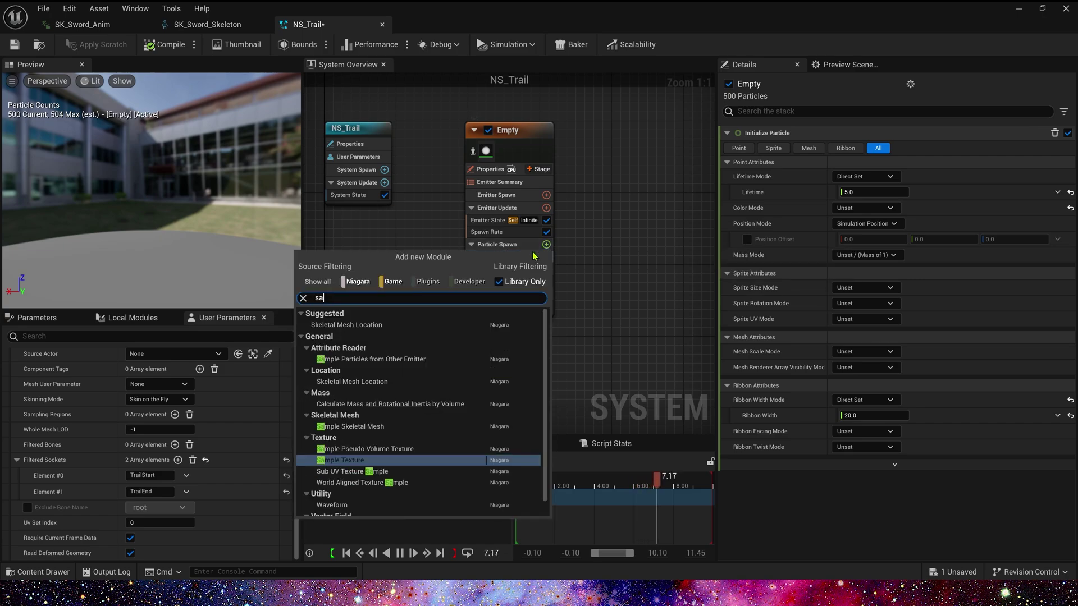
pyautogui.write('m')
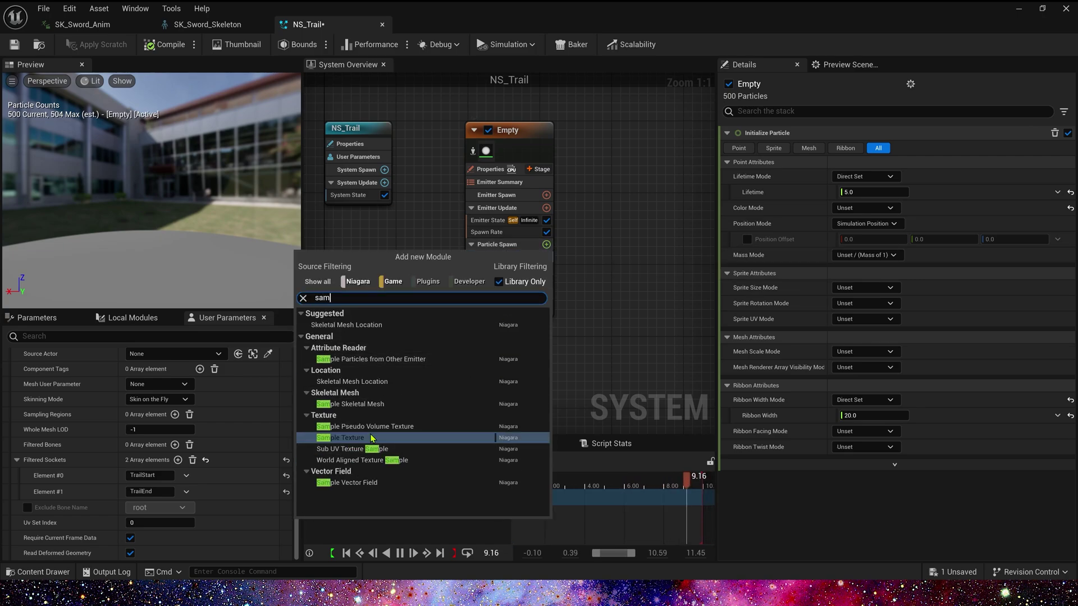
pyautogui.click(379, 405)
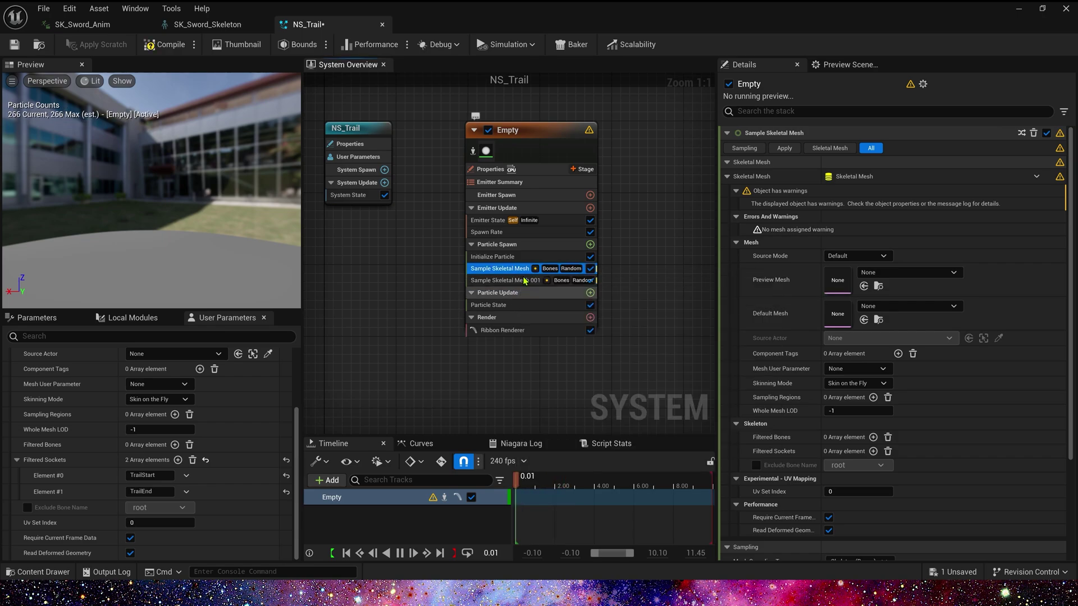
pyautogui.hotkey('ctrl', 'd')
# - Link the first Sample Skeletal Mesh module to the user Skeletal Mesh, sampling Skeleton (Sockets) with Direct (Filtered Sockets)
pyautogui.click(499, 269)
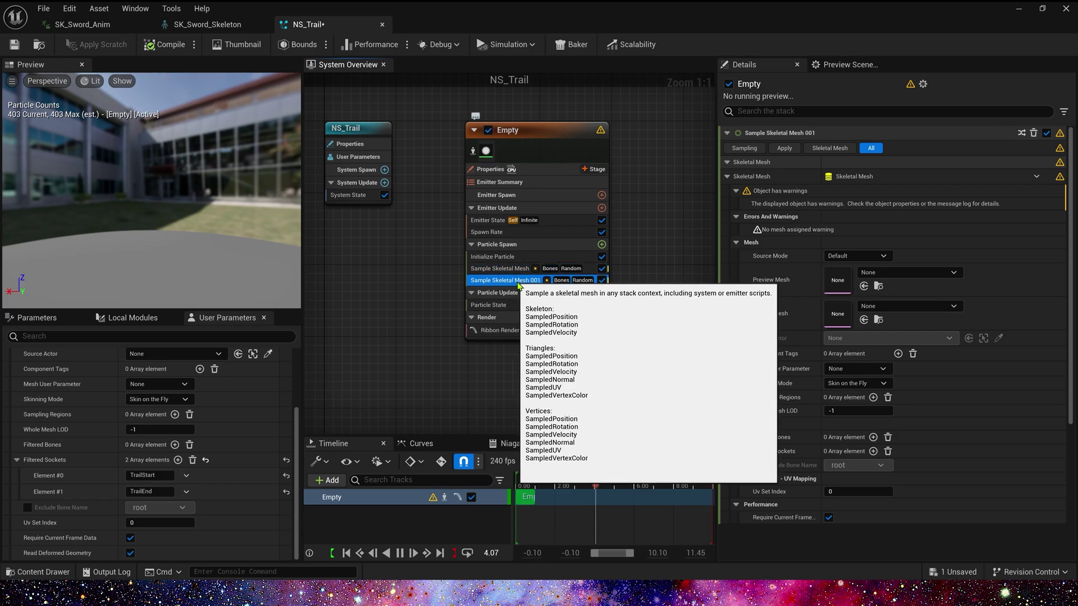
pyautogui.scroll(5, 70, 372)
pyautogui.moveTo(69, 372); pyautogui.dragTo(874, 178)
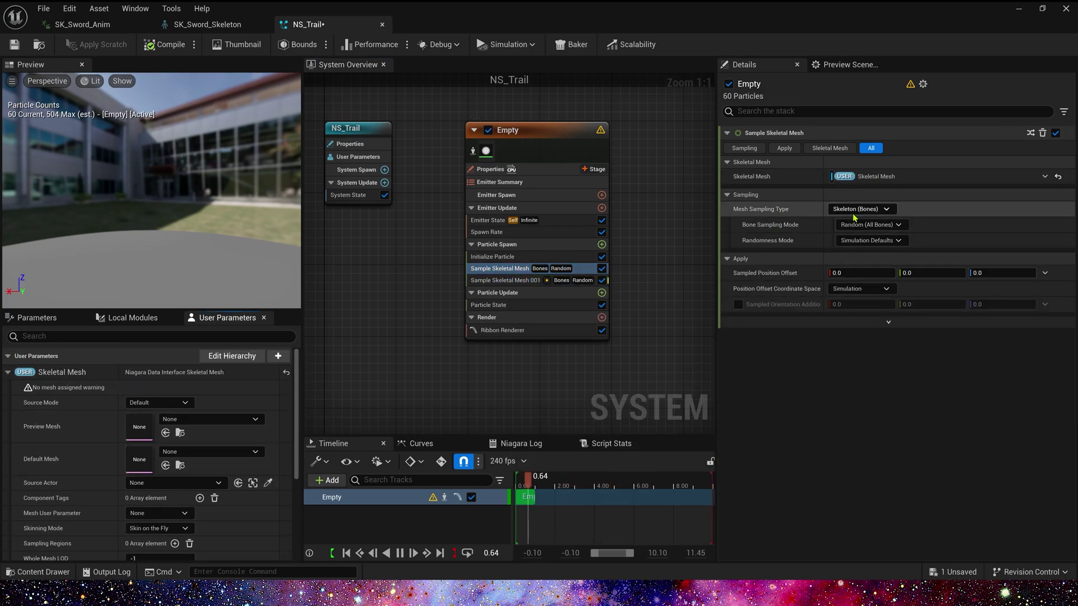
pyautogui.click(858, 209)
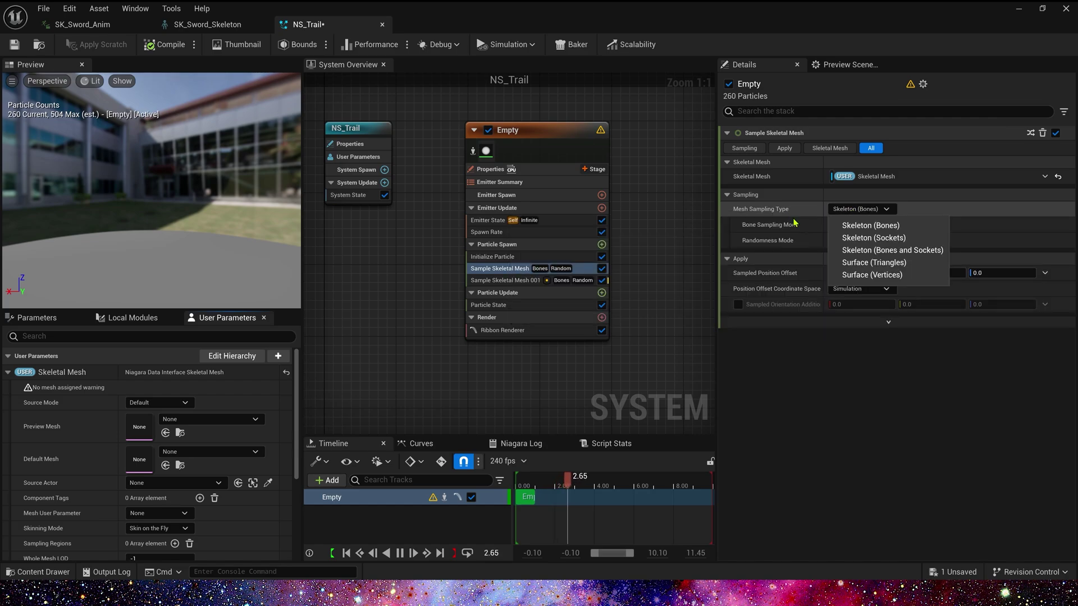
pyautogui.press('Escape')
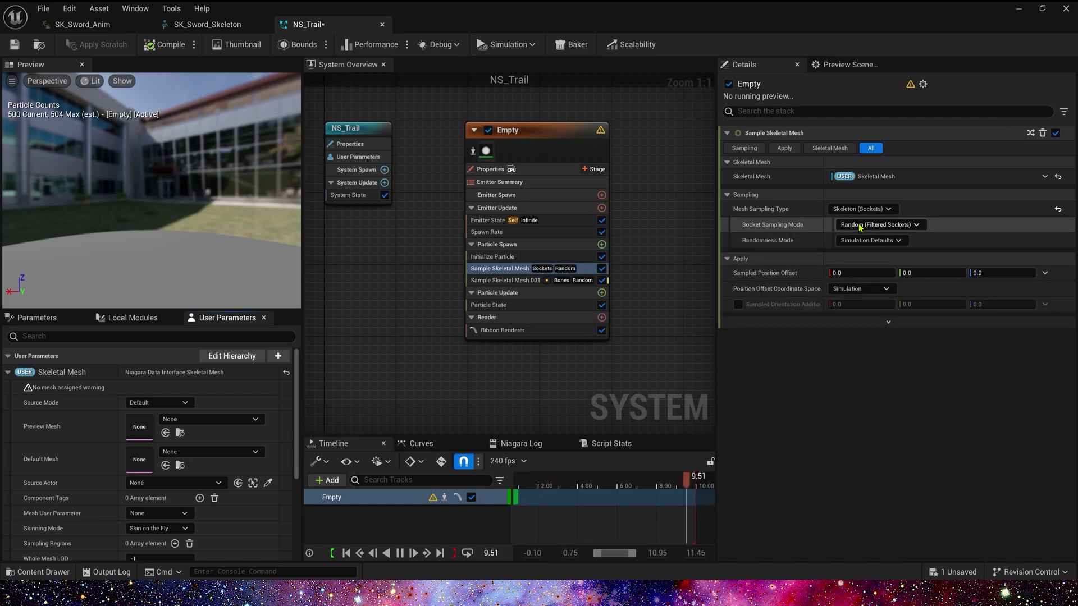
pyautogui.click(875, 225)
pyautogui.click(870, 253)
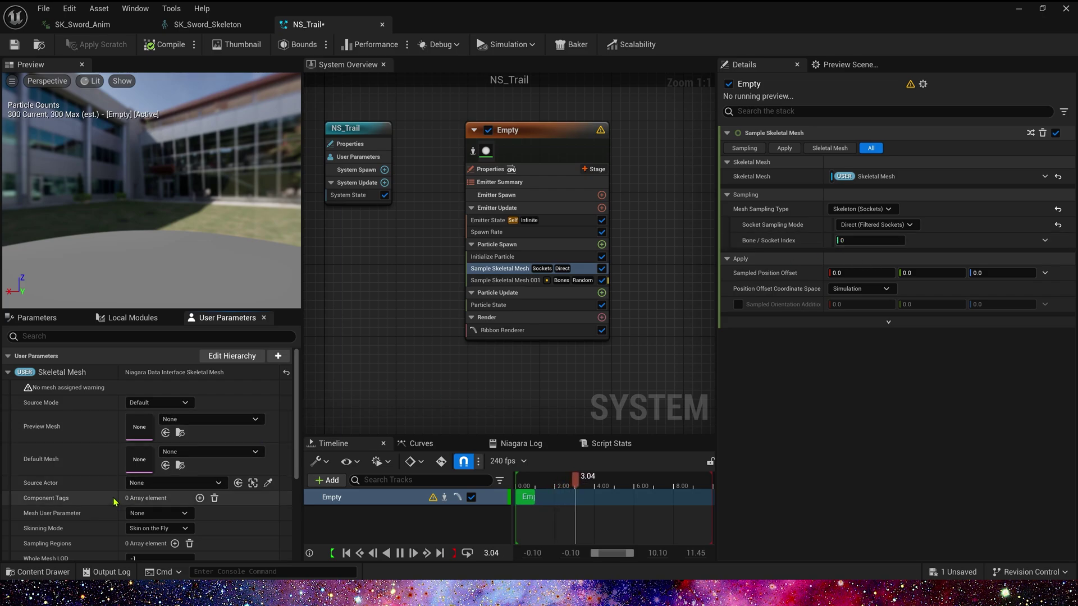
# - Link Sample Skeletal Mesh 001 to the user Skeletal Mesh, sampling Skeleton (Sockets), Direct (Filtered Sockets), with socket index 1
pyautogui.scroll(-4, 130, 492)
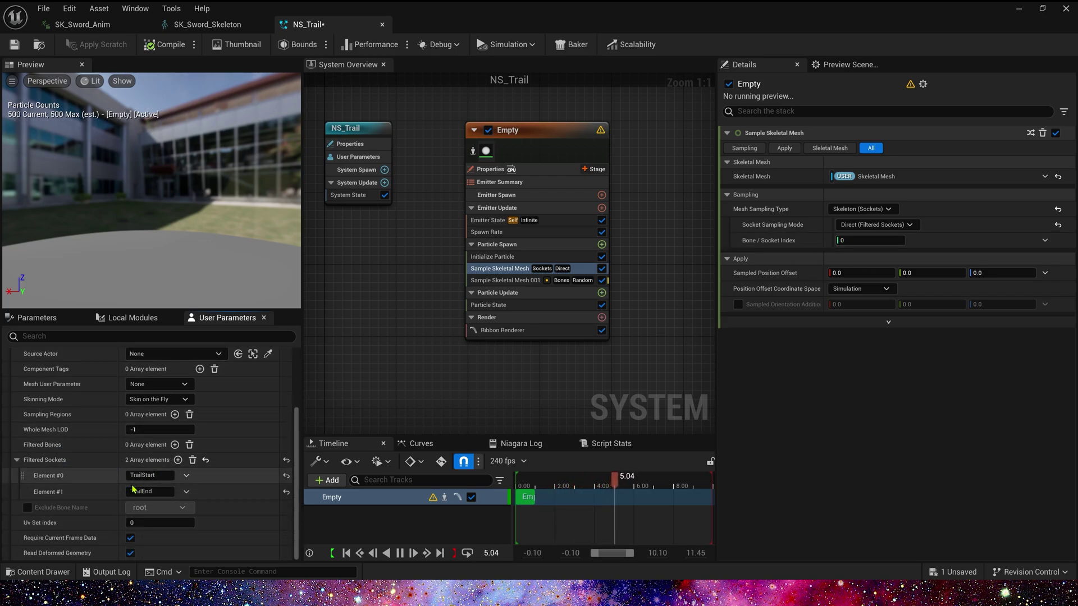
pyautogui.click(512, 281)
pyautogui.scroll(5, 146, 449)
pyautogui.moveTo(62, 372); pyautogui.dragTo(859, 177)
pyautogui.click(864, 209)
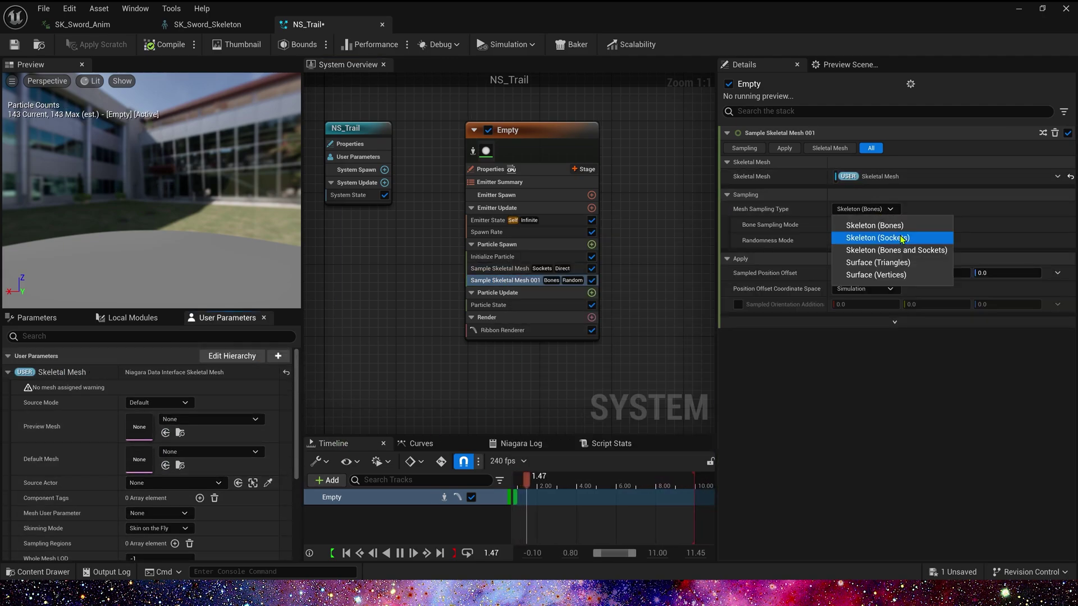
pyautogui.click(901, 238)
pyautogui.click(878, 224)
pyautogui.click(878, 251)
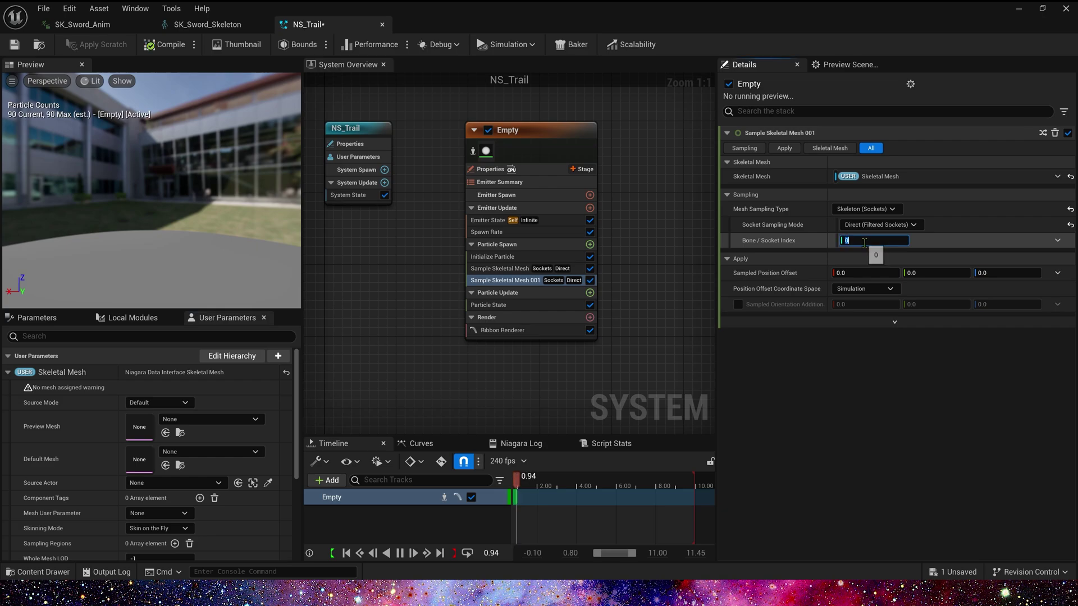
pyautogui.write('1')
pyautogui.press('Return')
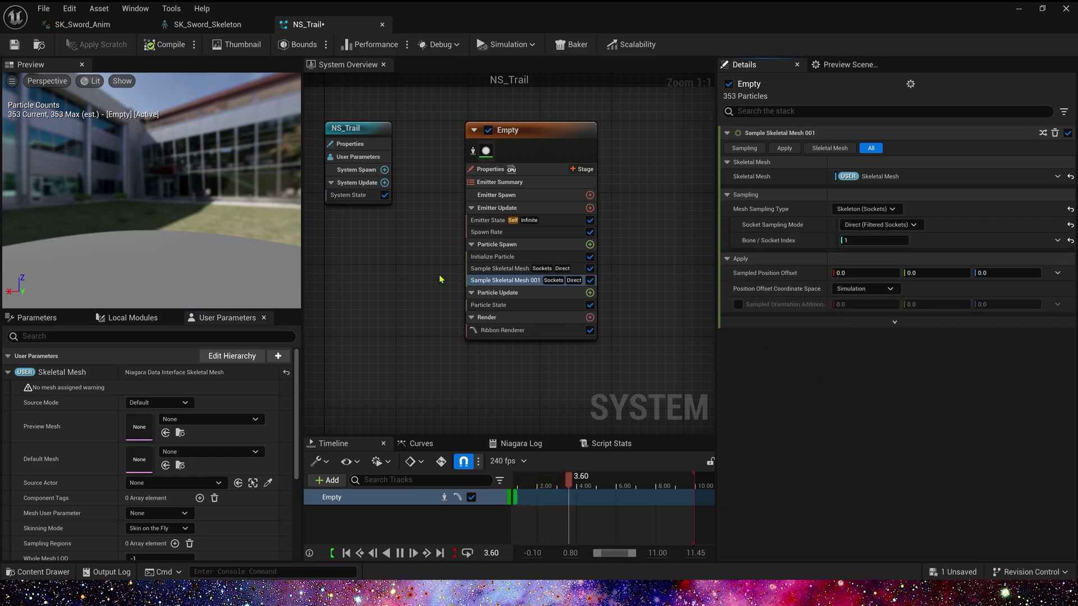
# - Create a new particle attribute of type Position and name it TrailPosition
pyautogui.click(37, 318)
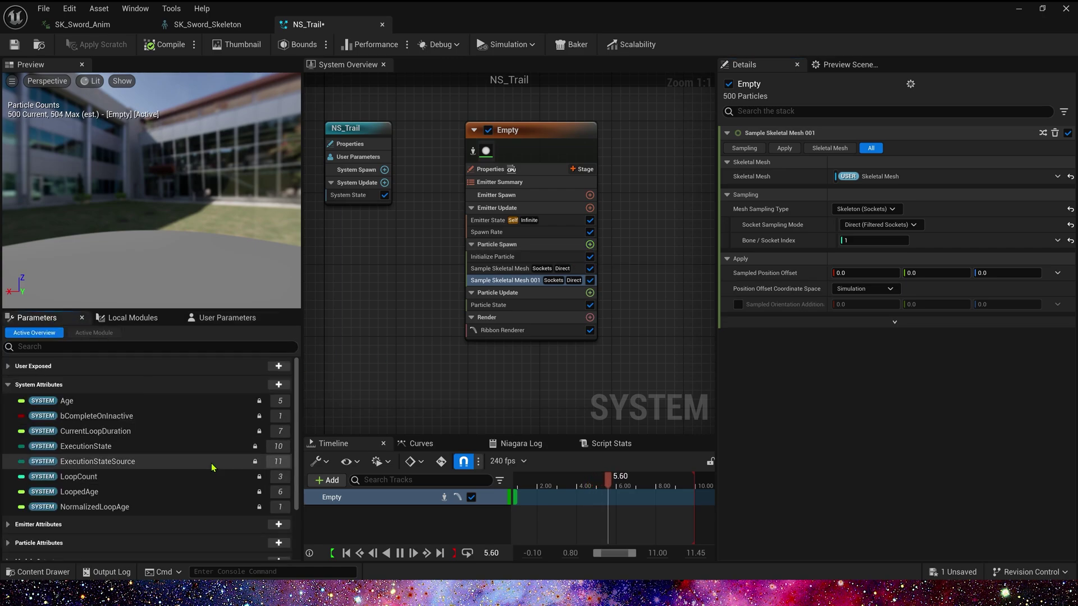
pyautogui.scroll(-5, 9, 472)
pyautogui.click(9, 472)
pyautogui.scroll(-3, 9, 472)
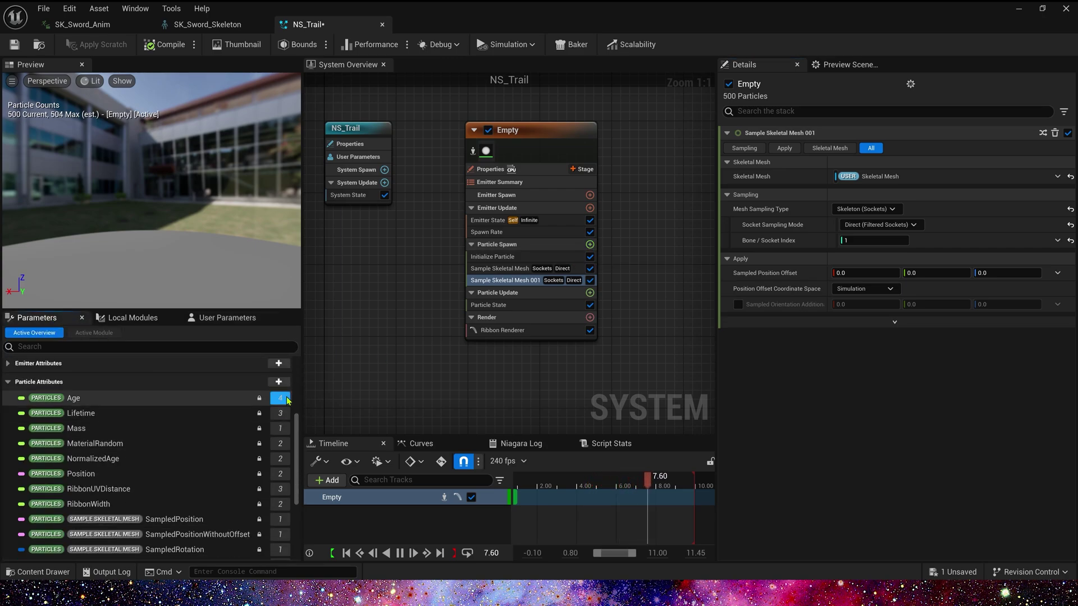
pyautogui.click(278, 382)
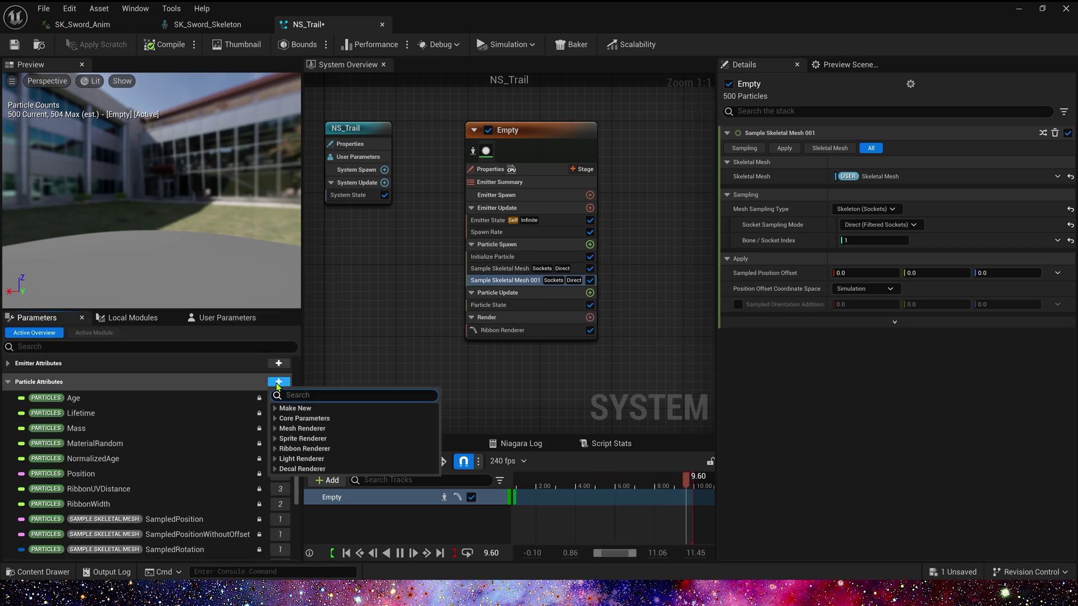
pyautogui.write('po')
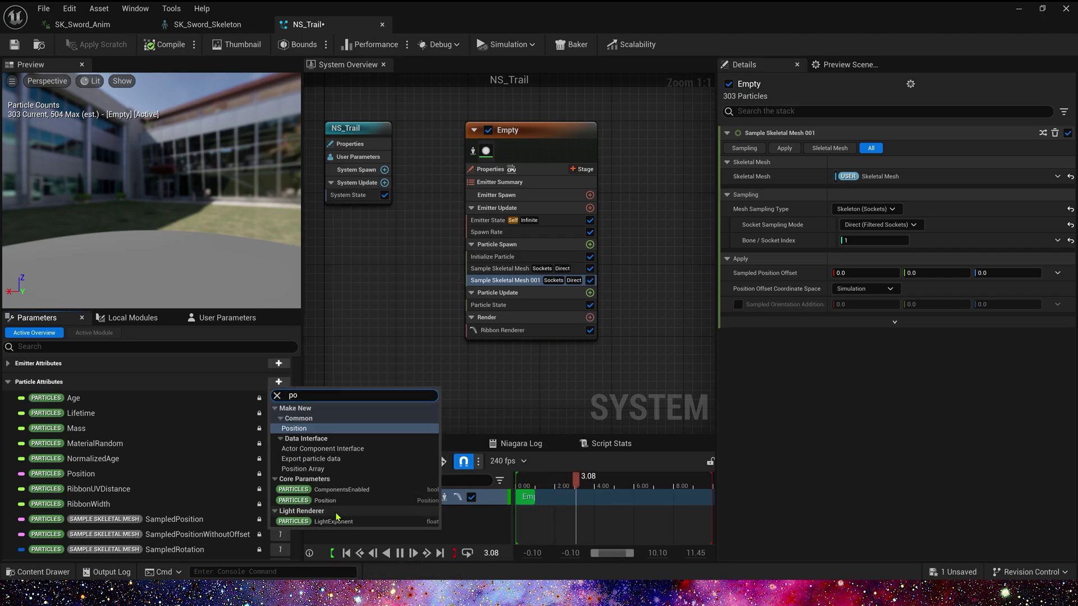
pyautogui.click(276, 395)
pyautogui.write('po')
pyautogui.press('Return')
pyautogui.write('Trail')
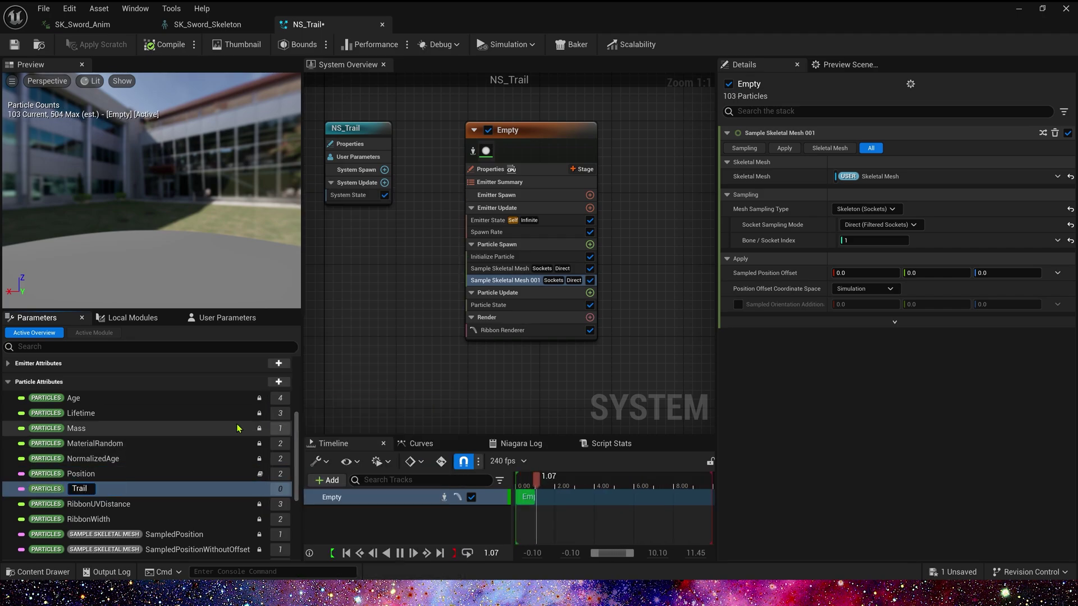
pyautogui.write('Position')
pyautogui.press('Return')
# - Add a Set TrailPosition module at the end of Particle Spawn and assign it the Lerp Position dynamic input
pyautogui.moveTo(112, 470); pyautogui.dragTo(526, 296)
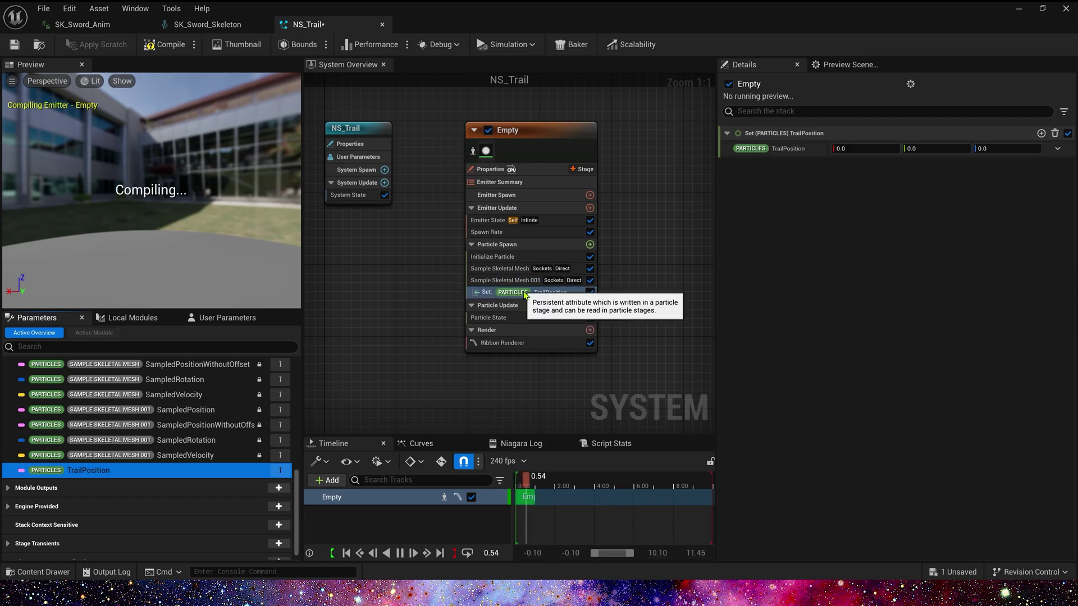
pyautogui.click(633, 276)
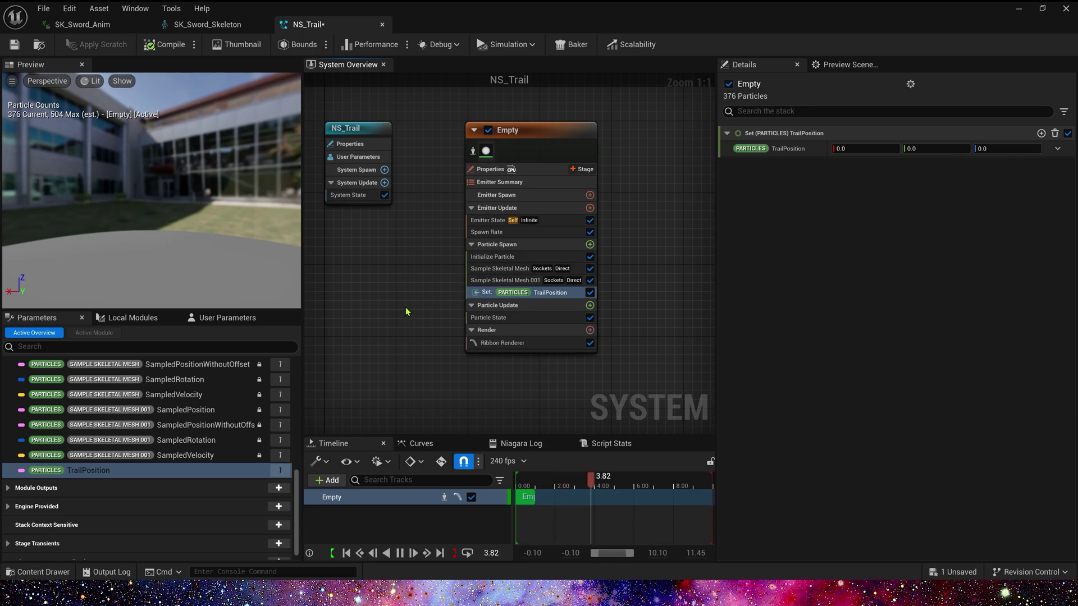
pyautogui.click(1057, 149)
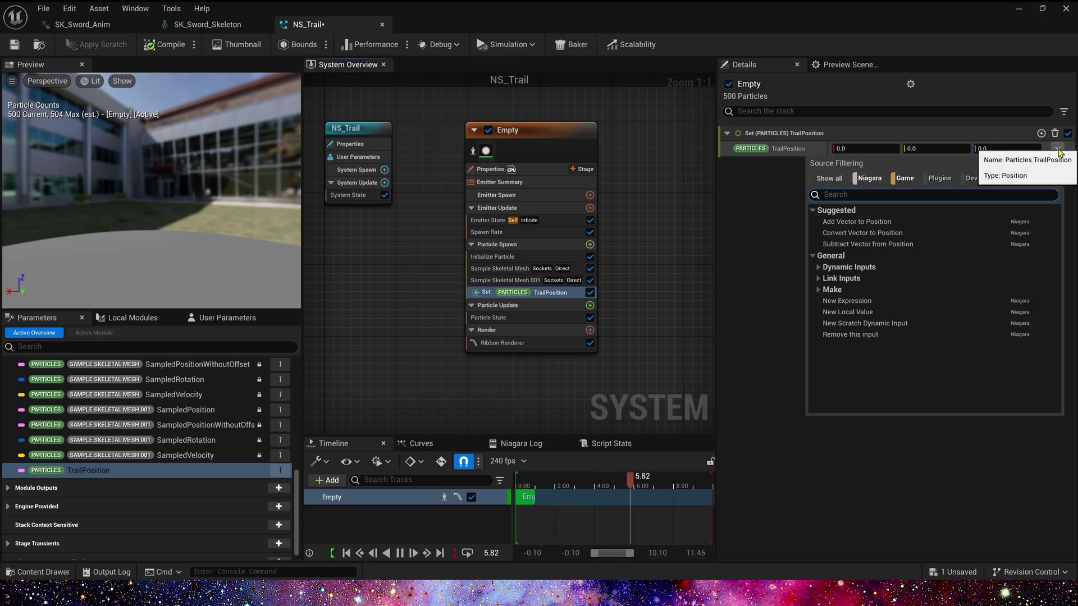
pyautogui.write('sampled')
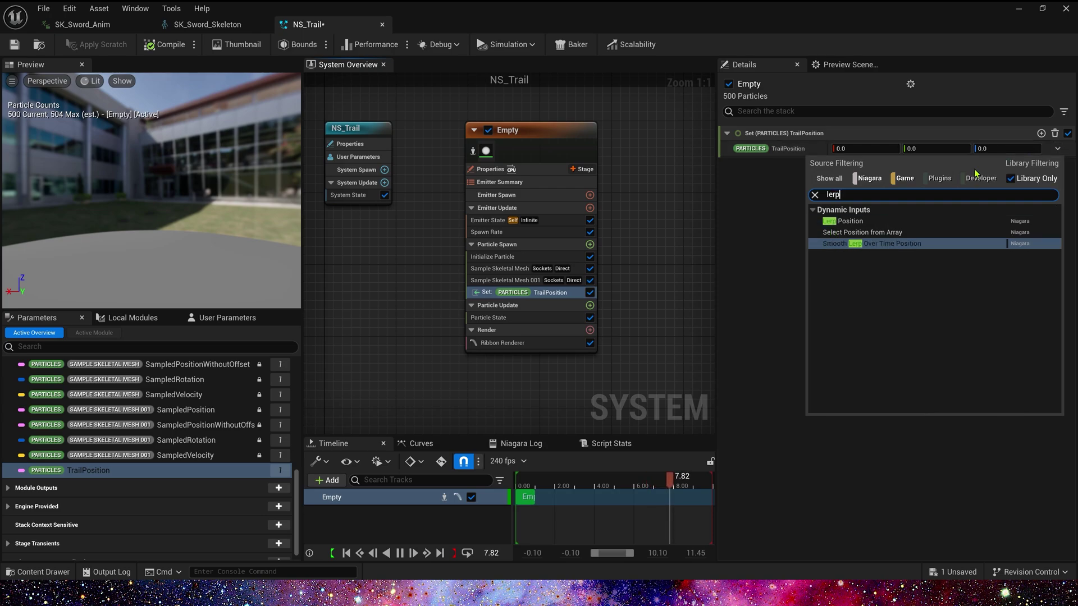
pyautogui.press('Escape')
# - Set Lerp Position's A and B to the first and second modules' SampledPosition, set Alpha to 0.5, and save NS_Trail
pyautogui.scroll(3, 159, 449)
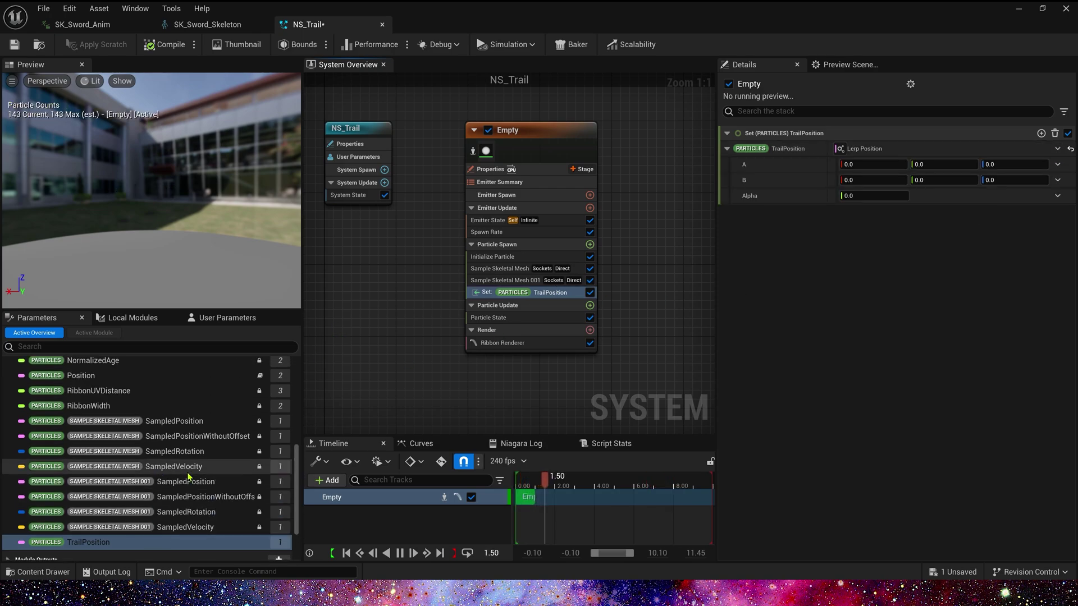
pyautogui.moveTo(167, 426); pyautogui.dragTo(853, 163)
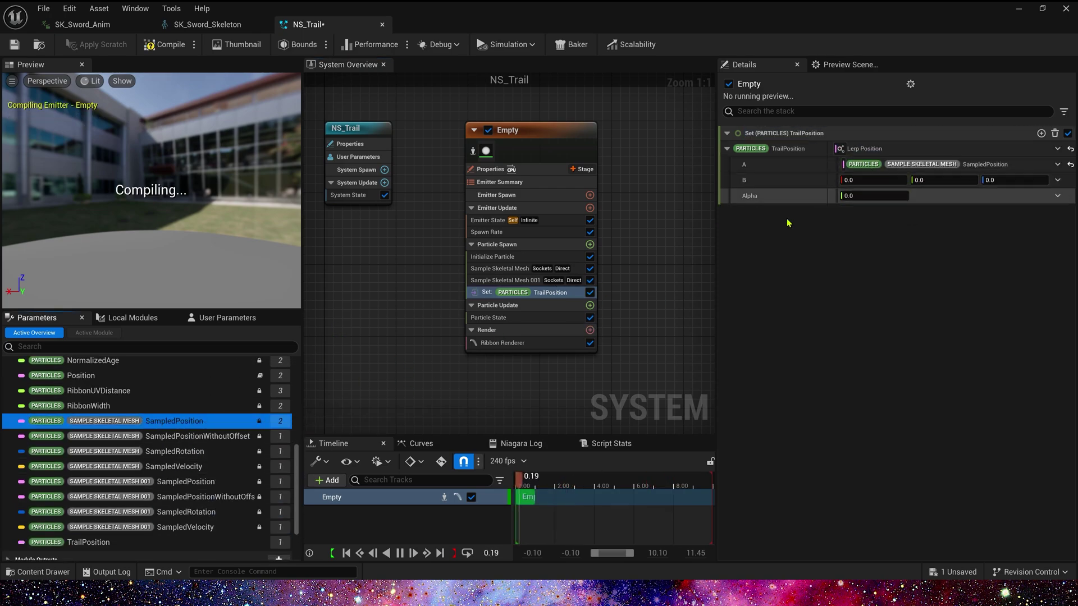
pyautogui.moveTo(174, 481); pyautogui.dragTo(853, 180)
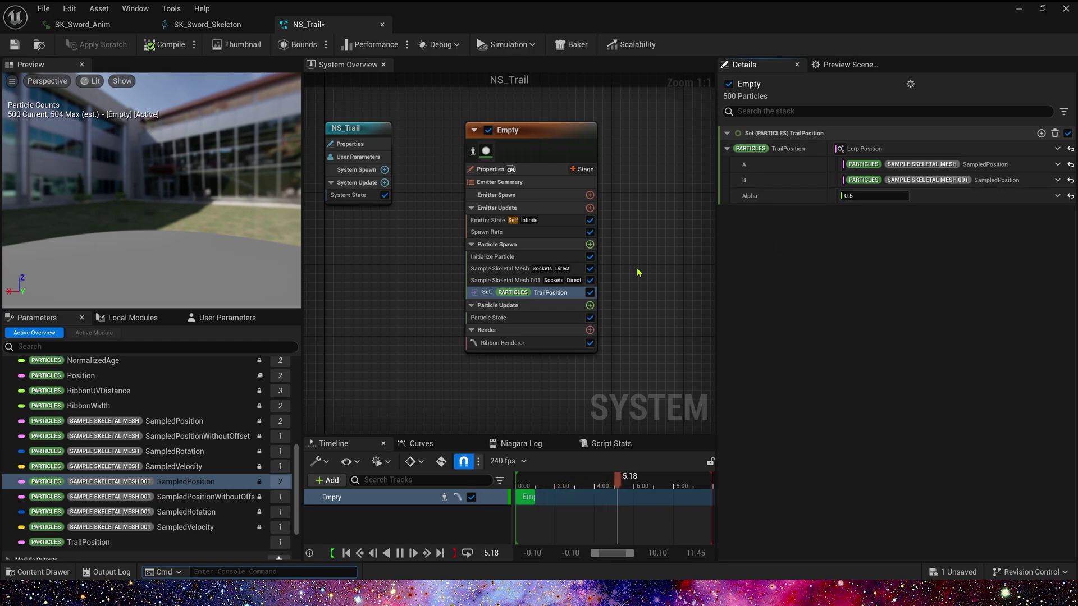
pyautogui.hotkey('ctrl', 's')
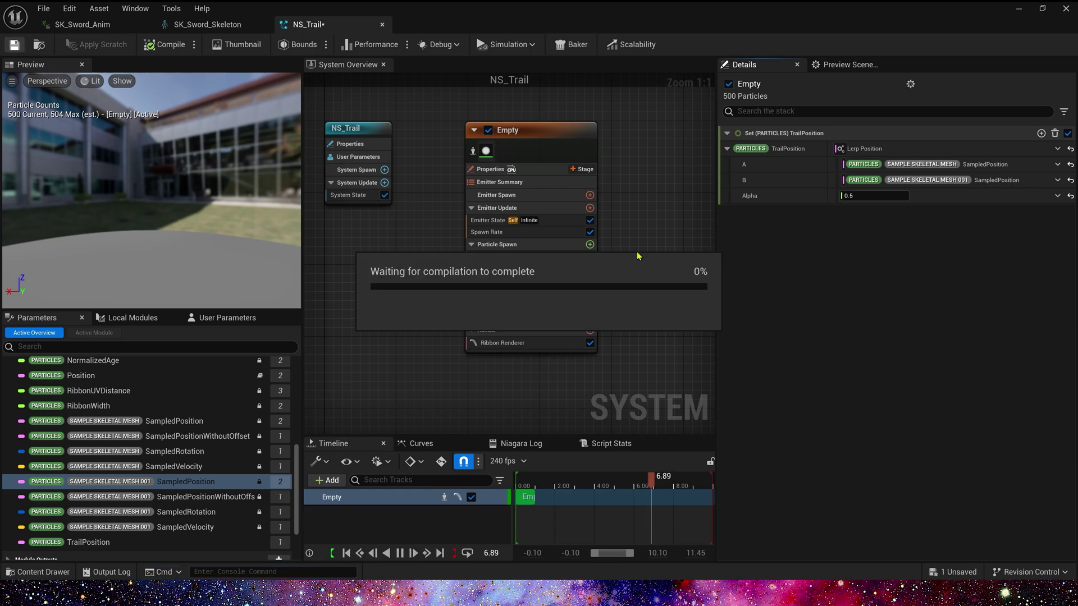
# - Move Initialize Particle below the Set TrailPosition module and change its Position Mode to Direct Set
pyautogui.moveTo(499, 257); pyautogui.dragTo(537, 303)
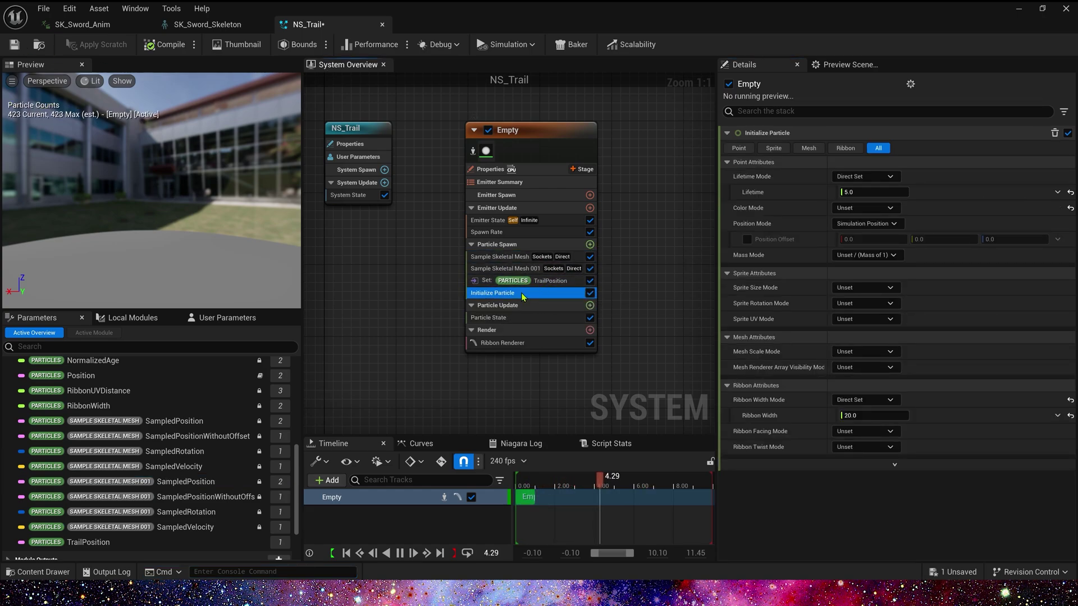
pyautogui.click(860, 224)
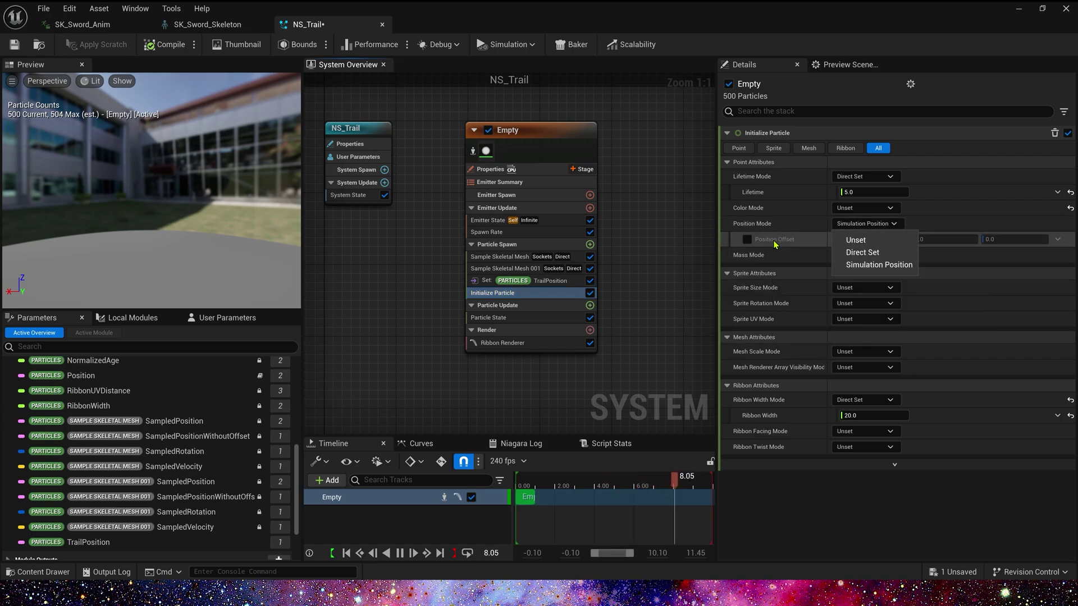
pyautogui.click(862, 252)
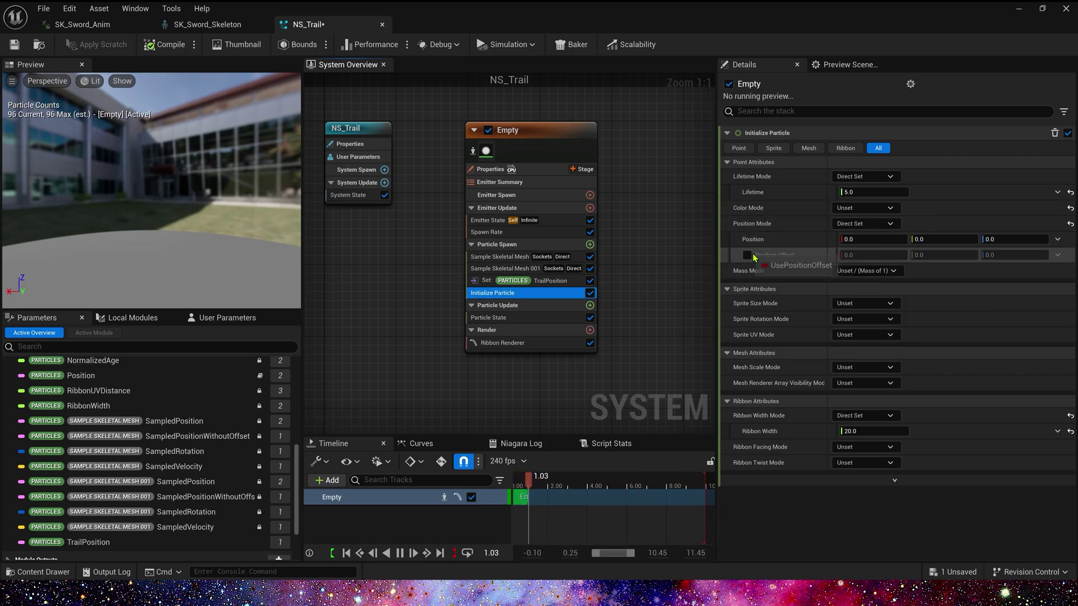
# - Bind Initialize Particle's Position to TrailPosition, set Lifetime to 0.2, save NS_Trail, and view the trail in SK_Sword_Anim
pyautogui.moveTo(89, 542); pyautogui.dragTo(871, 241)
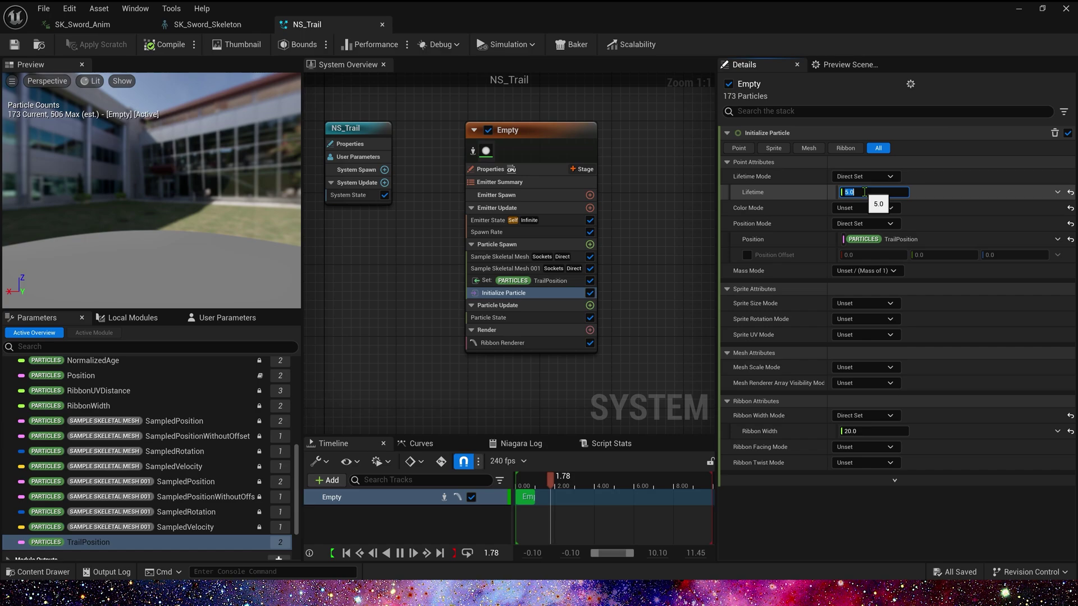
pyautogui.click(15, 45)
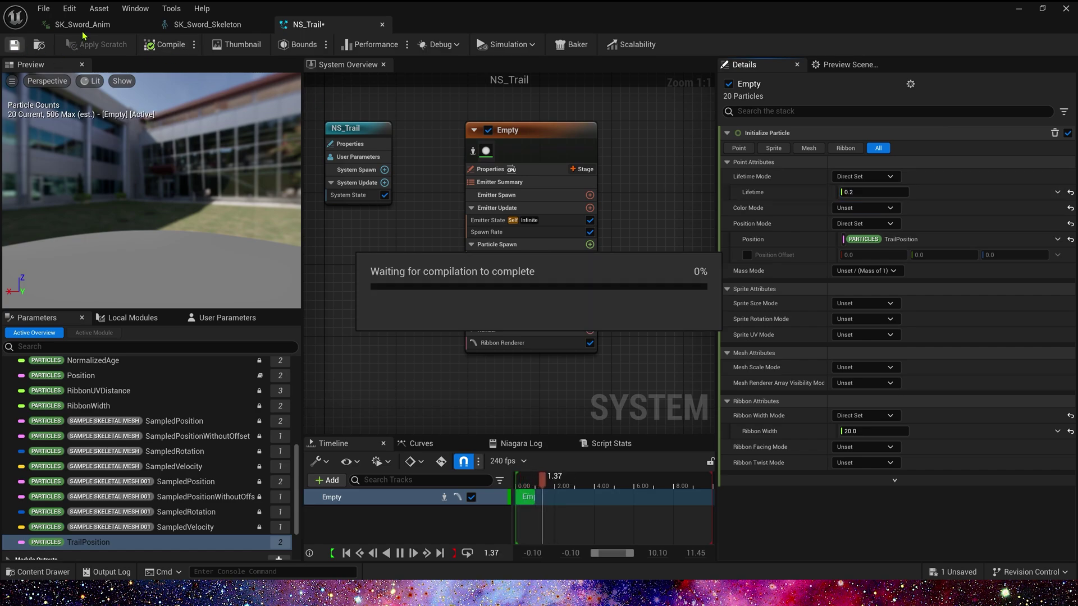
pyautogui.click(82, 24)
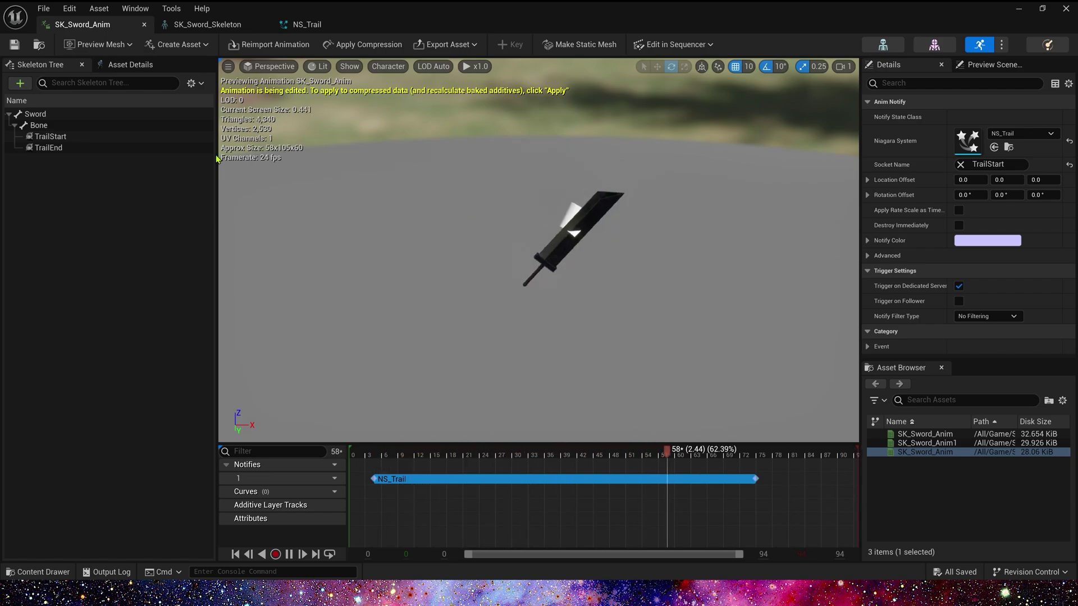
# - Return to NS_Trail and create a new particle attribute of type float named TrailWidth
pyautogui.click(307, 24)
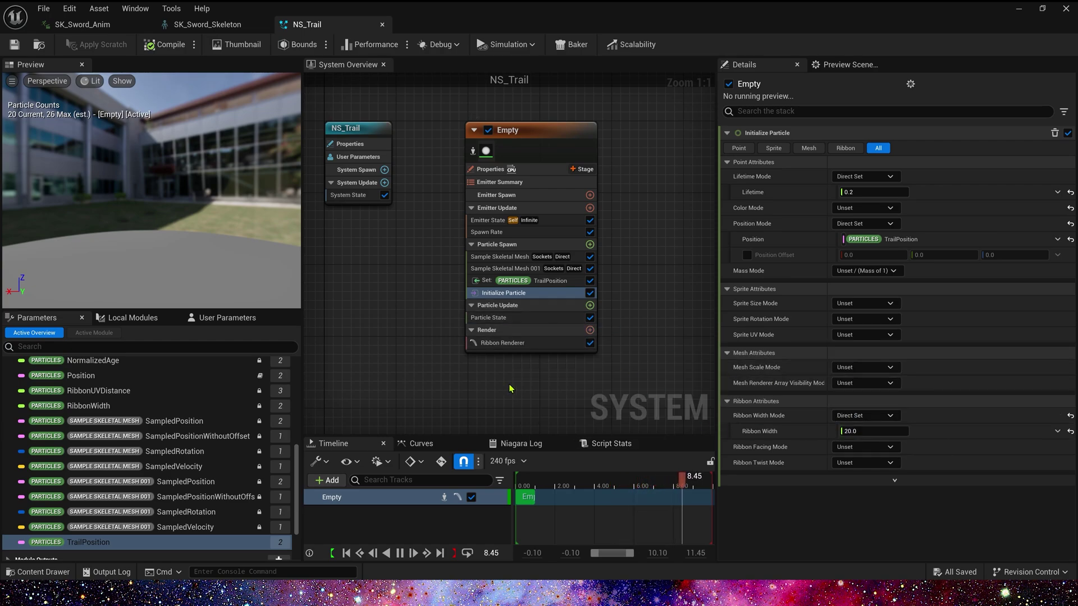
pyautogui.scroll(5, 253, 449)
pyautogui.click(278, 445)
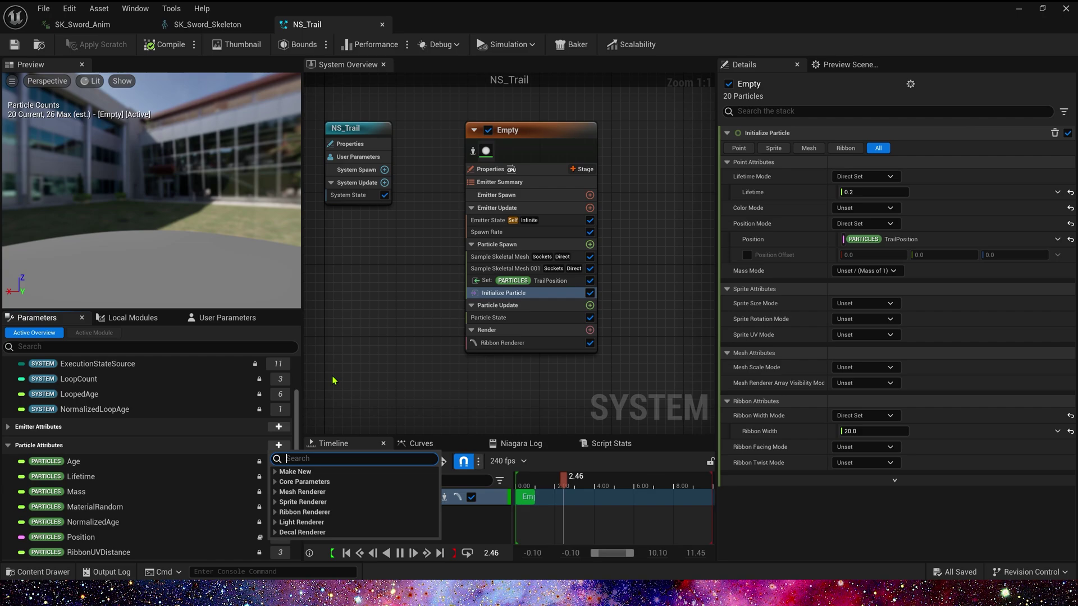
pyautogui.write('fl')
pyautogui.click(289, 492)
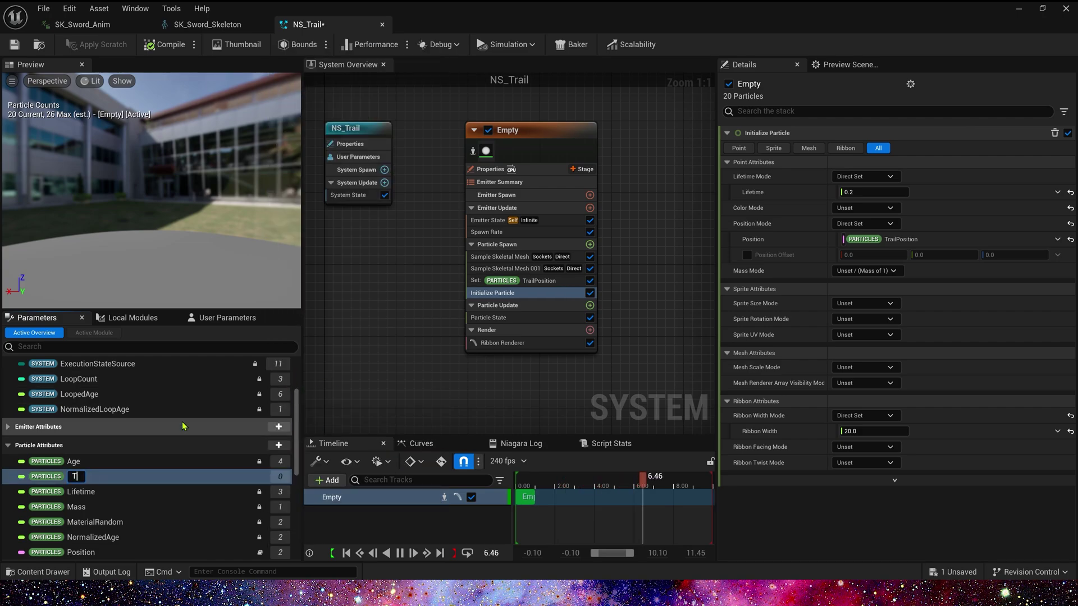
pyautogui.write('TrailWi')
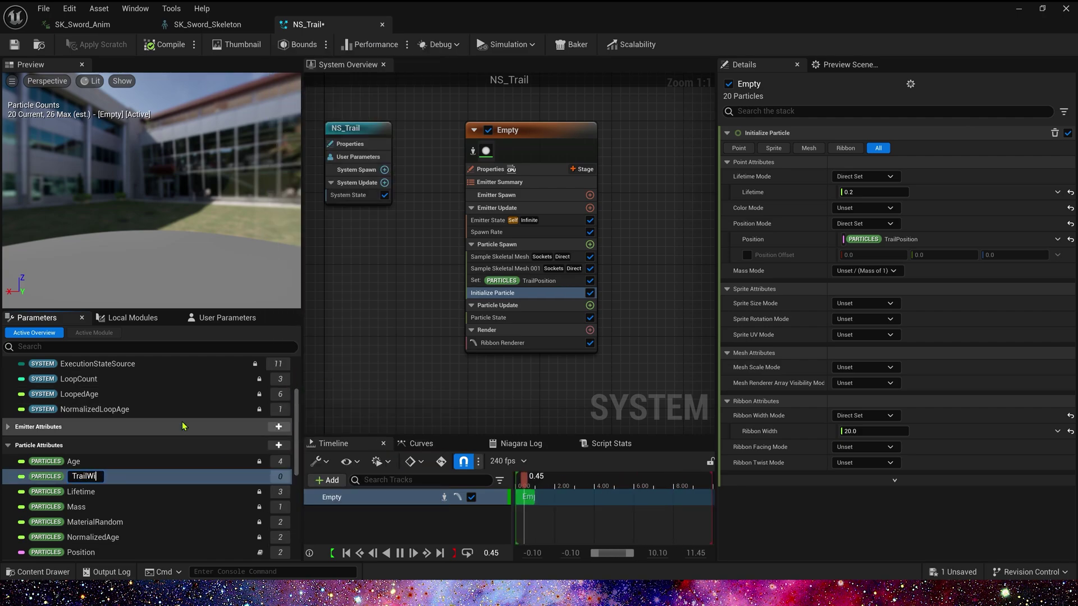
pyautogui.write('dth')
pyautogui.press('Return')
# - Add TrailWidth to the Set TrailPosition module and assign it the Distance Between Positions dynamic input
pyautogui.click(538, 280)
pyautogui.moveTo(84, 470); pyautogui.dragTo(789, 193)
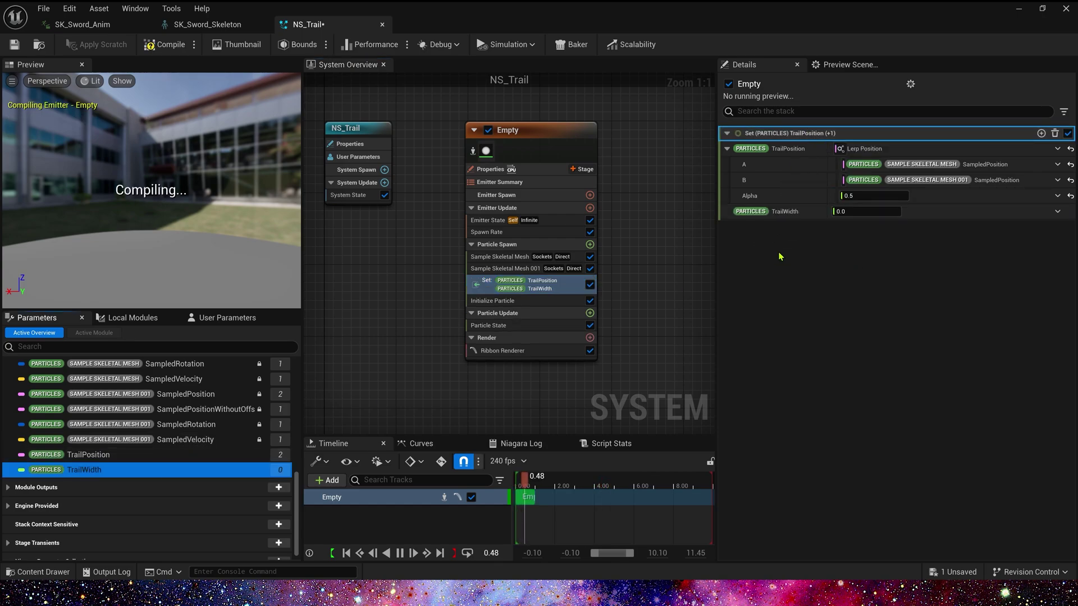
pyautogui.click(1056, 212)
pyautogui.write('di')
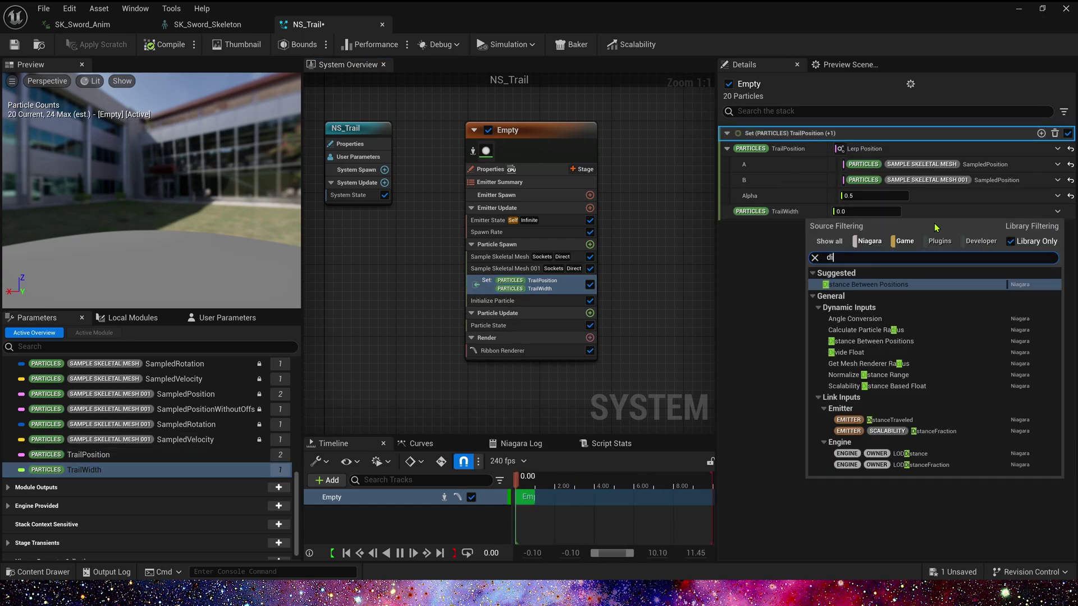
pyautogui.write('s')
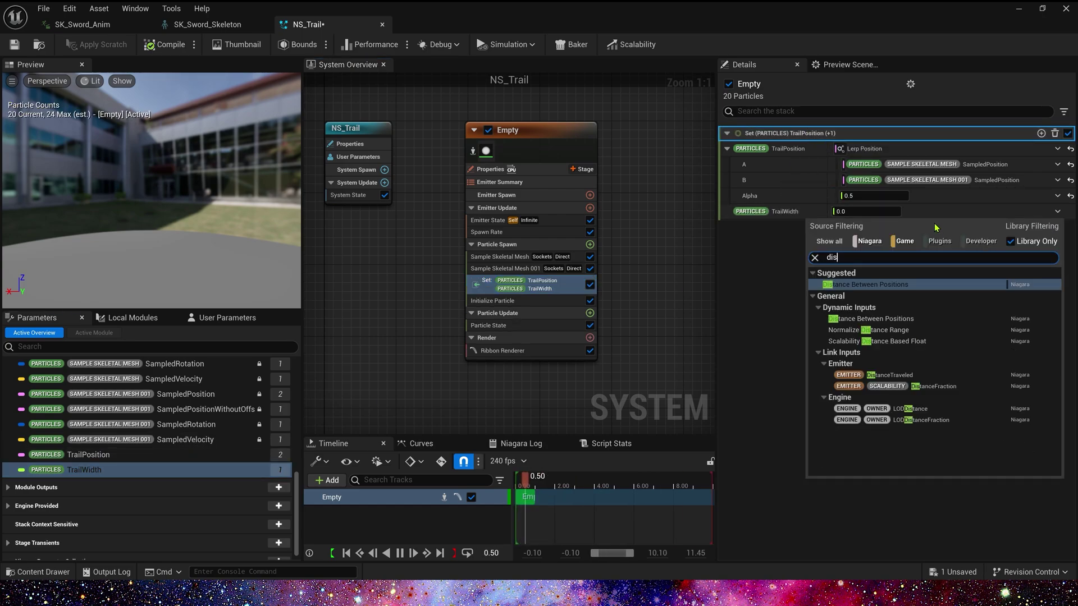
pyautogui.click(889, 285)
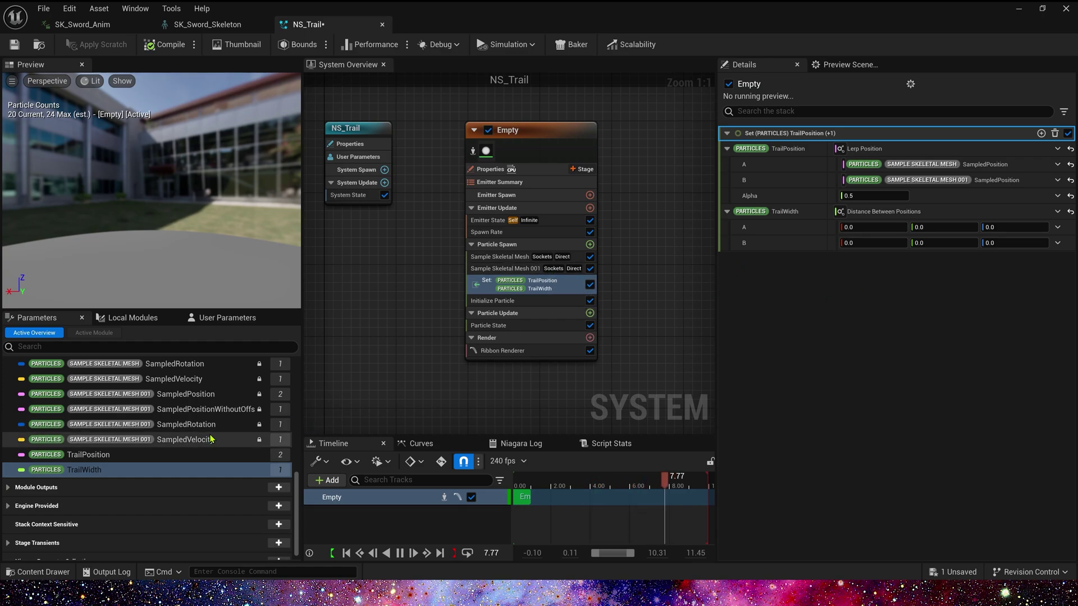
# - Set Distance Between Positions' A and B to the first and second Sample Skeletal Mesh modules' SampledPosition
pyautogui.scroll(3, 146, 427)
pyautogui.moveTo(168, 406); pyautogui.dragTo(898, 227)
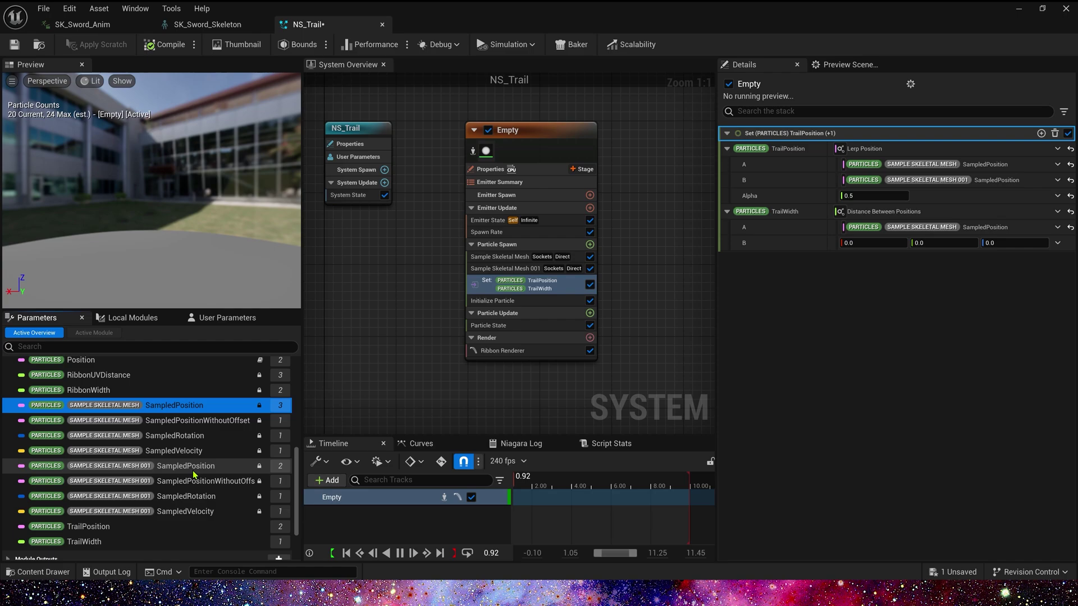
pyautogui.moveTo(185, 466); pyautogui.dragTo(897, 243)
# - Bind Initialize Particle's Ribbon Width to TrailWidth, save NS_Trail, and check the trail in SK_Sword_Anim
pyautogui.click(530, 302)
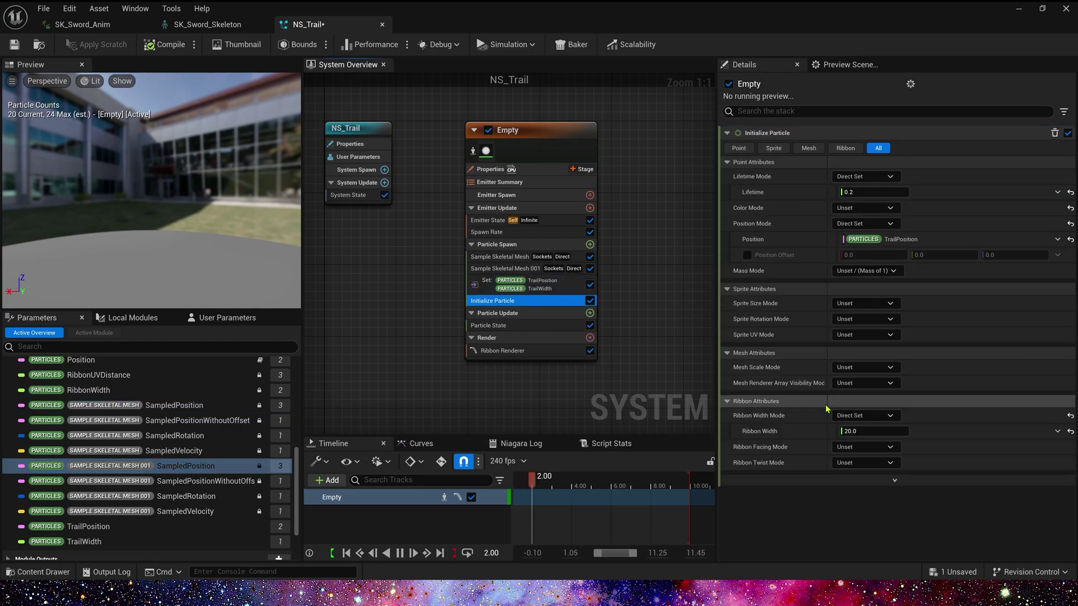
pyautogui.moveTo(107, 541); pyautogui.dragTo(894, 433)
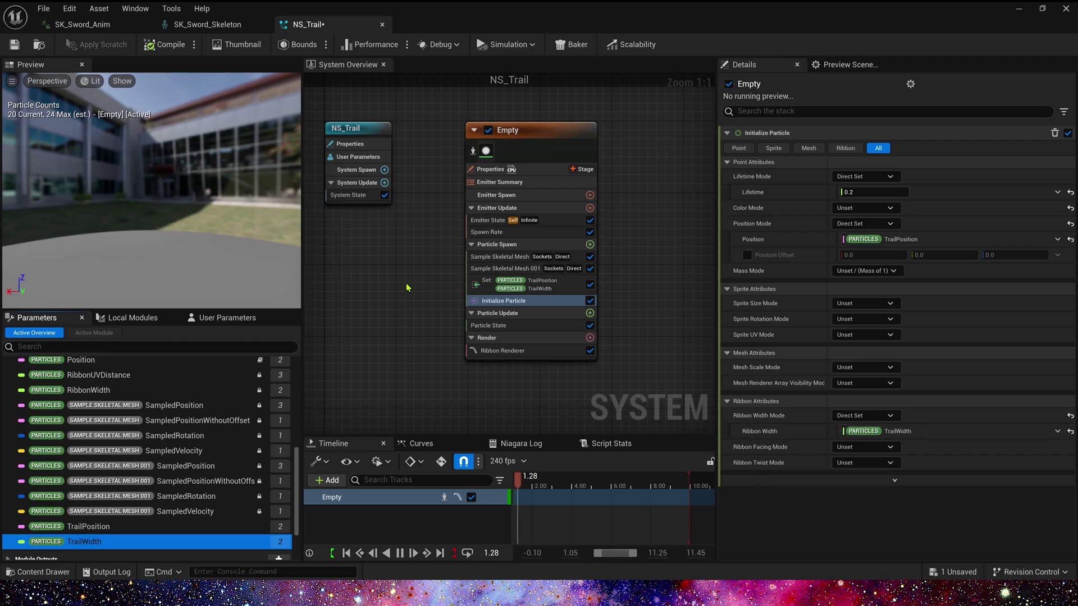
pyautogui.click(14, 44)
pyautogui.click(82, 24)
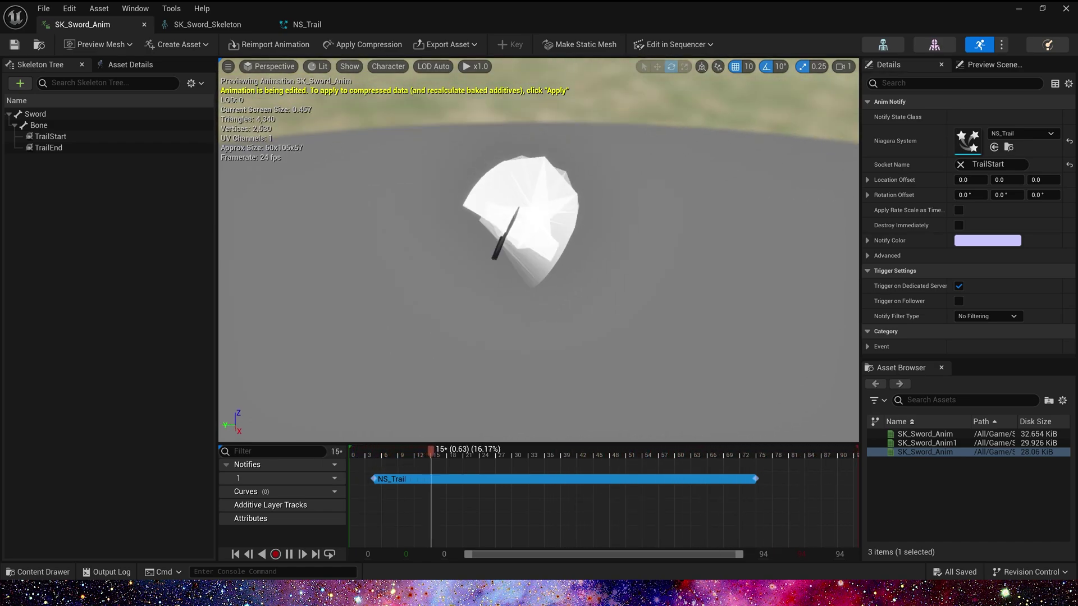
# - Return to NS_Trail and create a new particle attribute of type Vector named TrailFacing
pyautogui.click(307, 24)
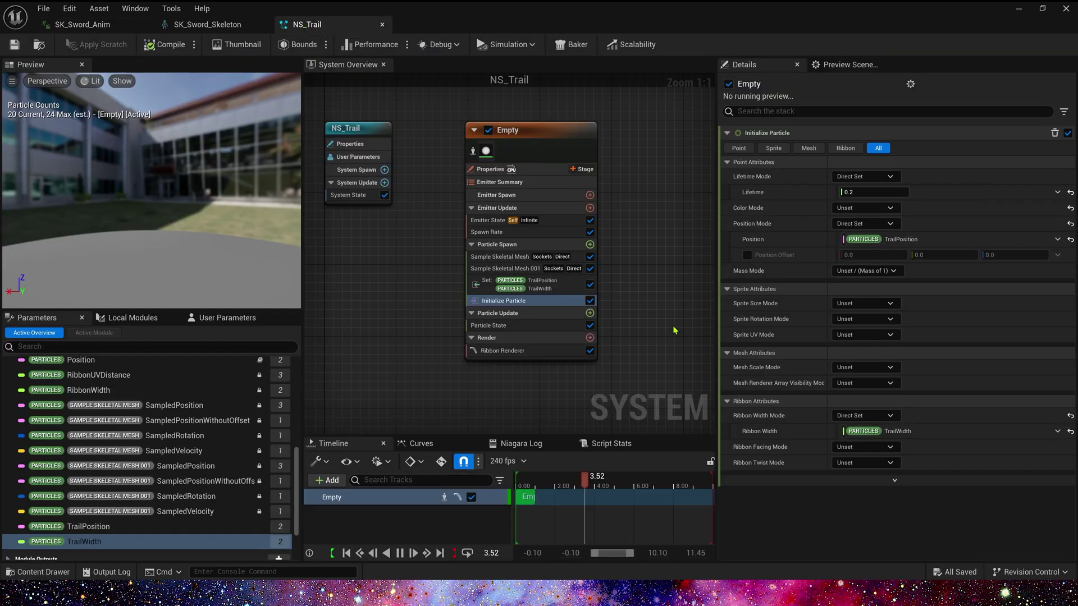
pyautogui.click(528, 283)
pyautogui.scroll(5, 213, 437)
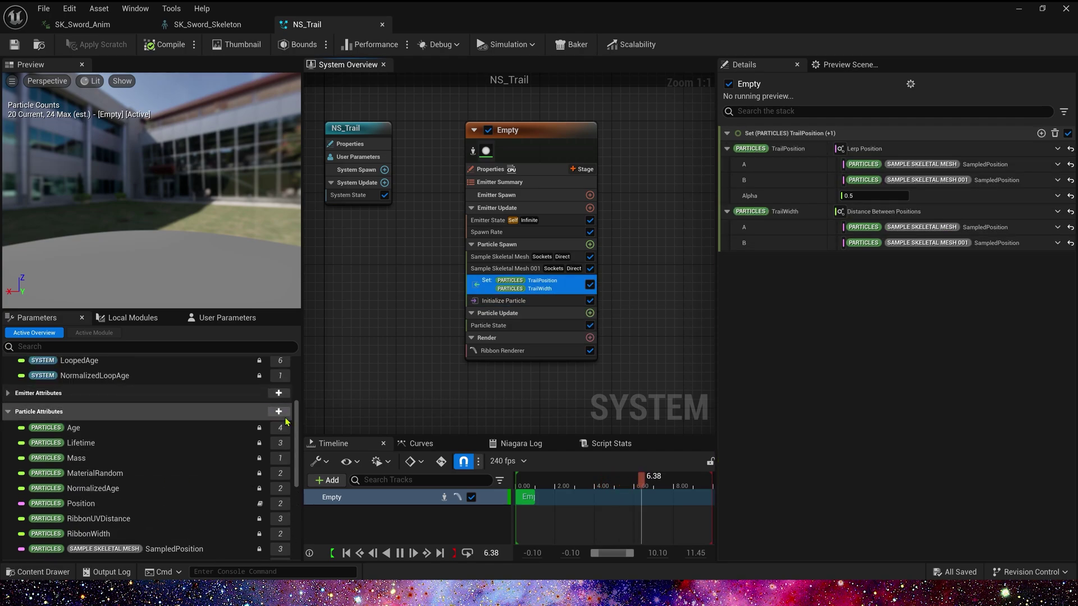
pyautogui.click(279, 412)
pyautogui.click(295, 438)
pyautogui.click(289, 378)
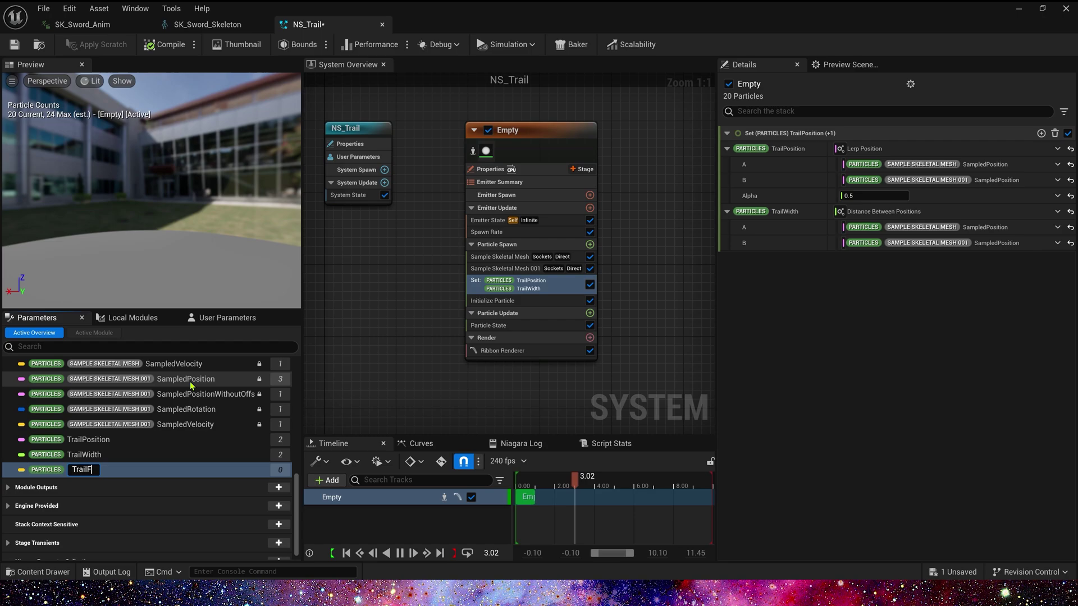
pyautogui.press('Return')
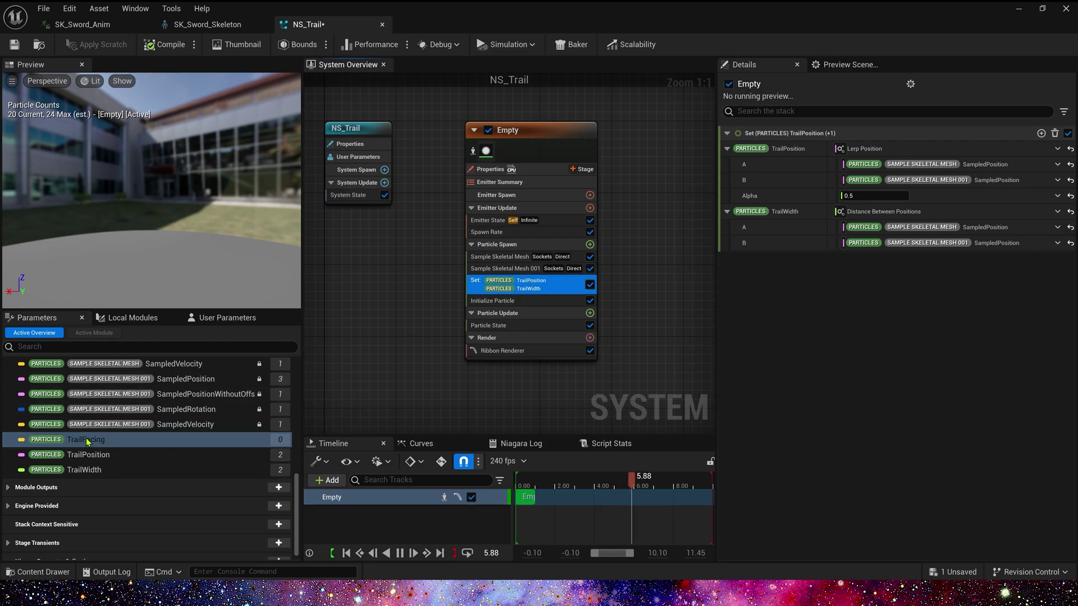
# - Add TrailFacing to the Set module and assign it Normalize Vector, with Subtract Position as the vector to normalize
pyautogui.moveTo(89, 440); pyautogui.dragTo(867, 138)
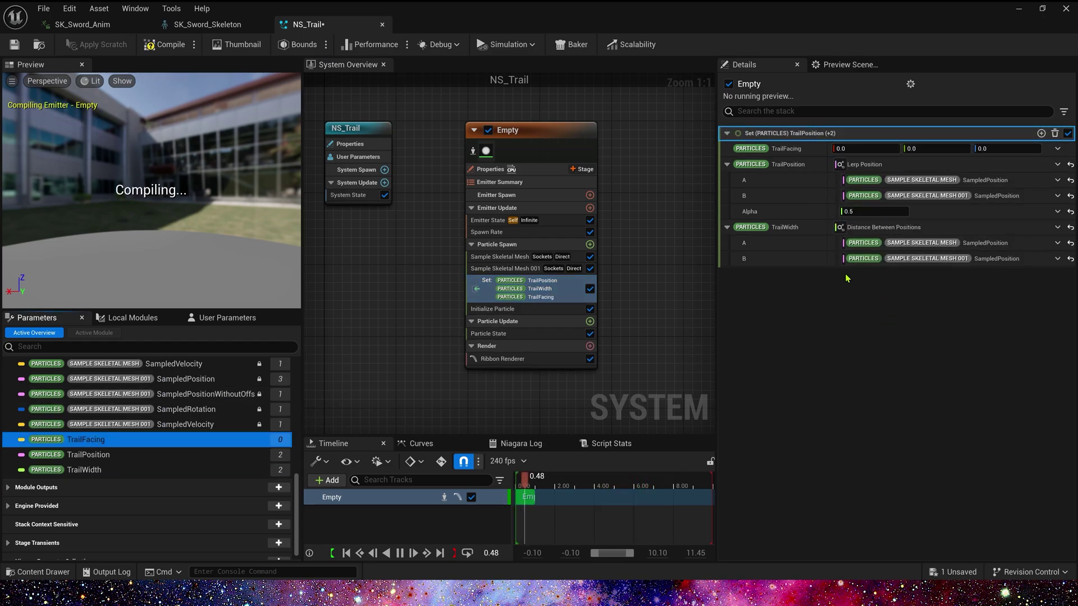
pyautogui.click(1060, 149)
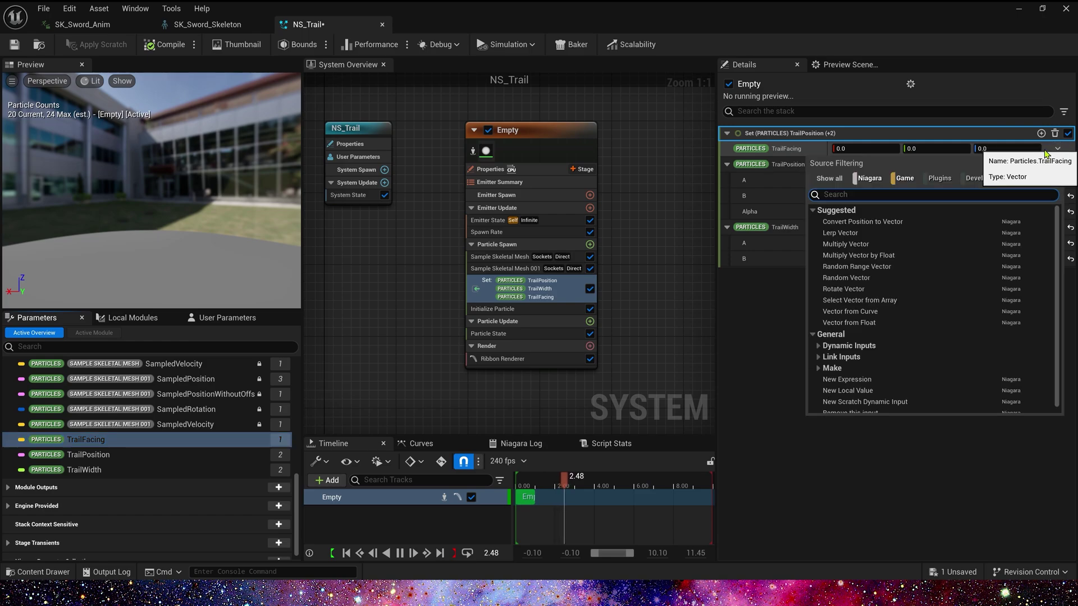
pyautogui.write('no')
pyautogui.click(859, 221)
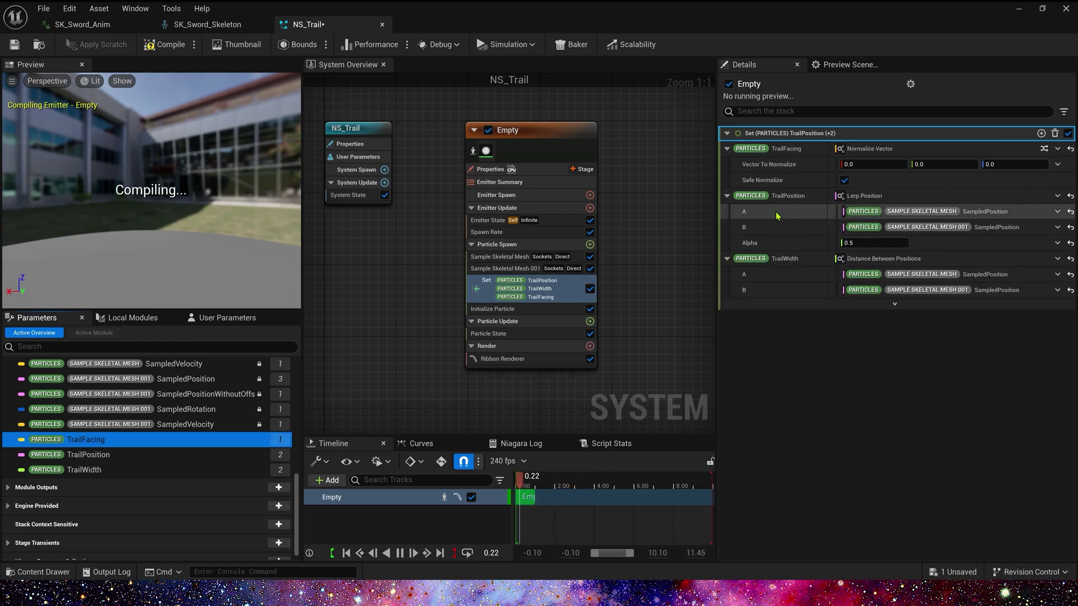
pyautogui.click(1058, 165)
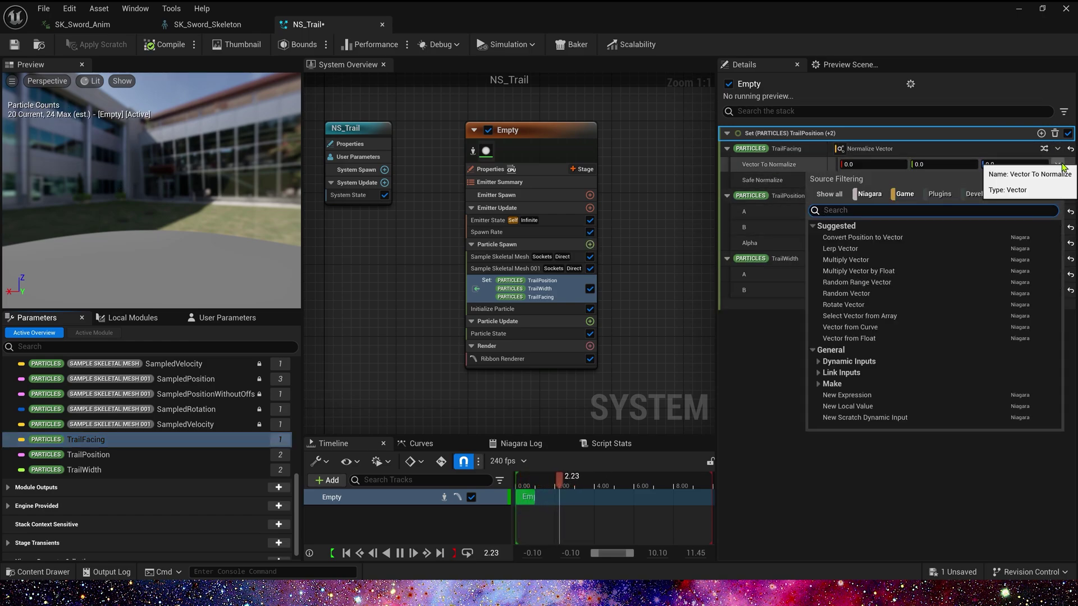
pyautogui.write('sub')
pyautogui.click(853, 236)
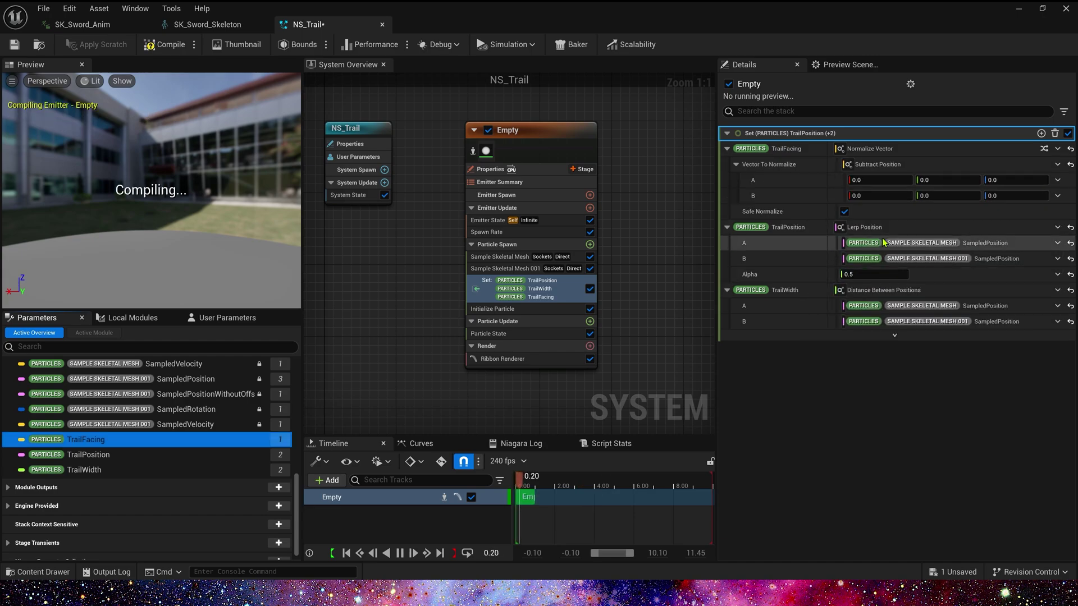
# - Set Subtract Position's A and B to the first and second modules' SampledPosition and save NS_Trail
pyautogui.scroll(3, 176, 398)
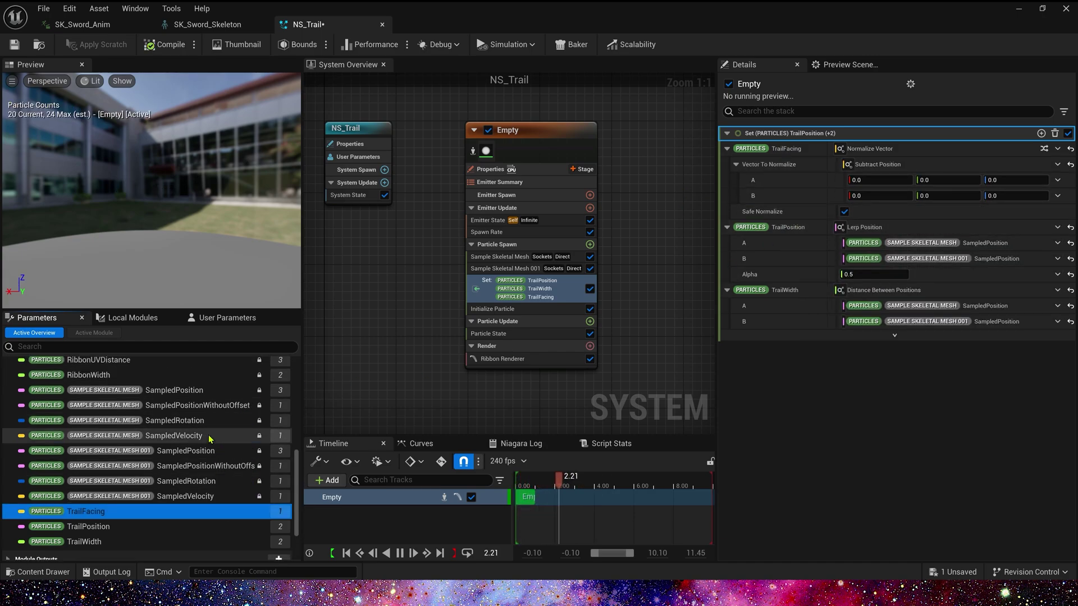
pyautogui.moveTo(176, 395); pyautogui.dragTo(875, 181)
pyautogui.moveTo(186, 452); pyautogui.dragTo(954, 197)
pyautogui.click(14, 44)
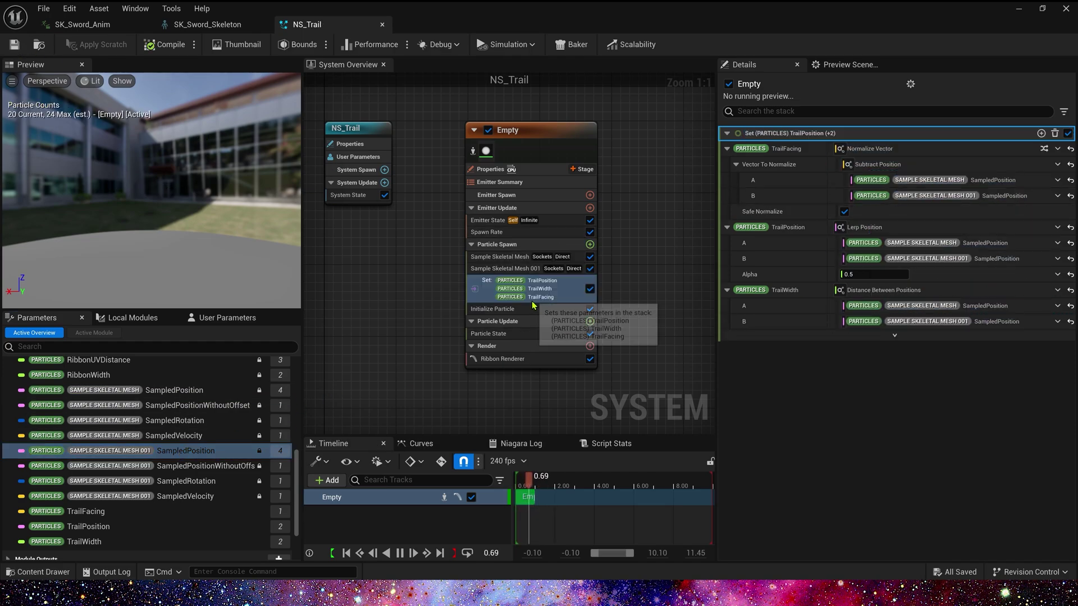
# - Change Initialize Particle's Ribbon Facing Mode to Direct Set and bind its Ribbon Facing Vector to TrailFacing
pyautogui.click(523, 310)
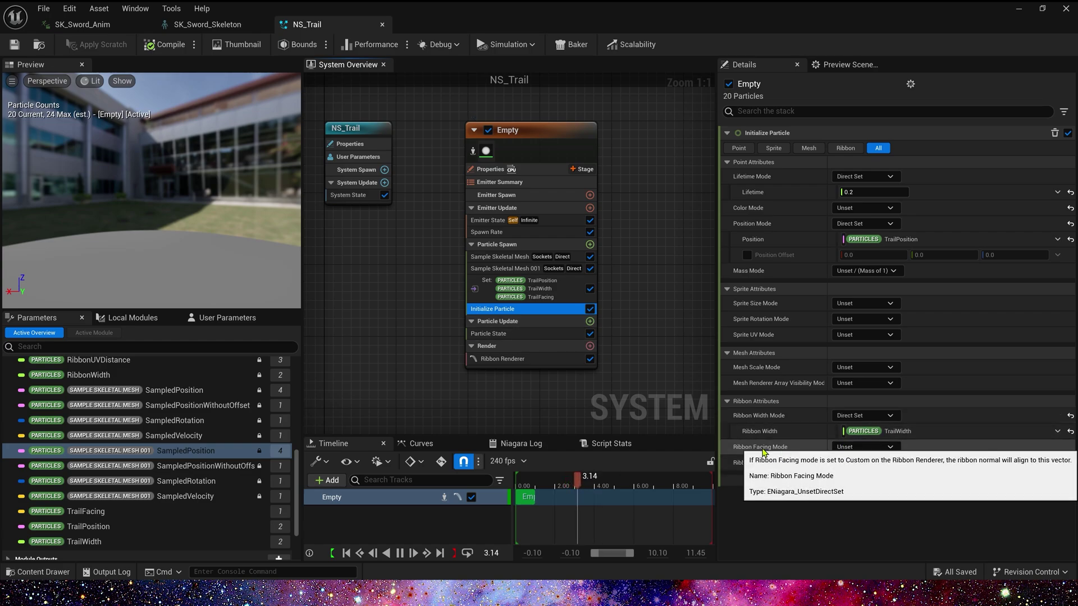
pyautogui.click(863, 447)
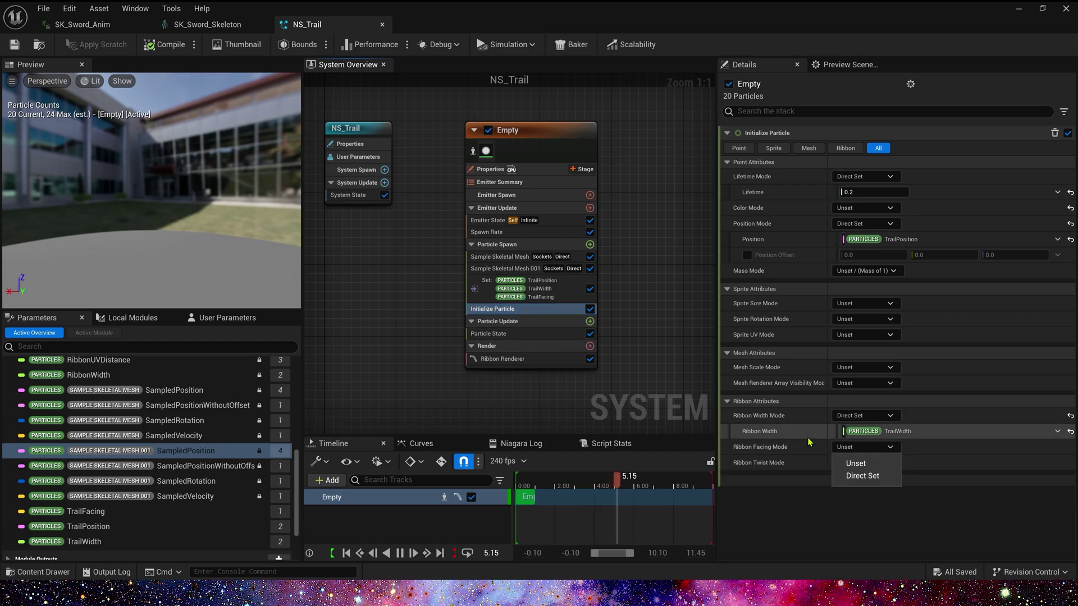
pyautogui.click(863, 474)
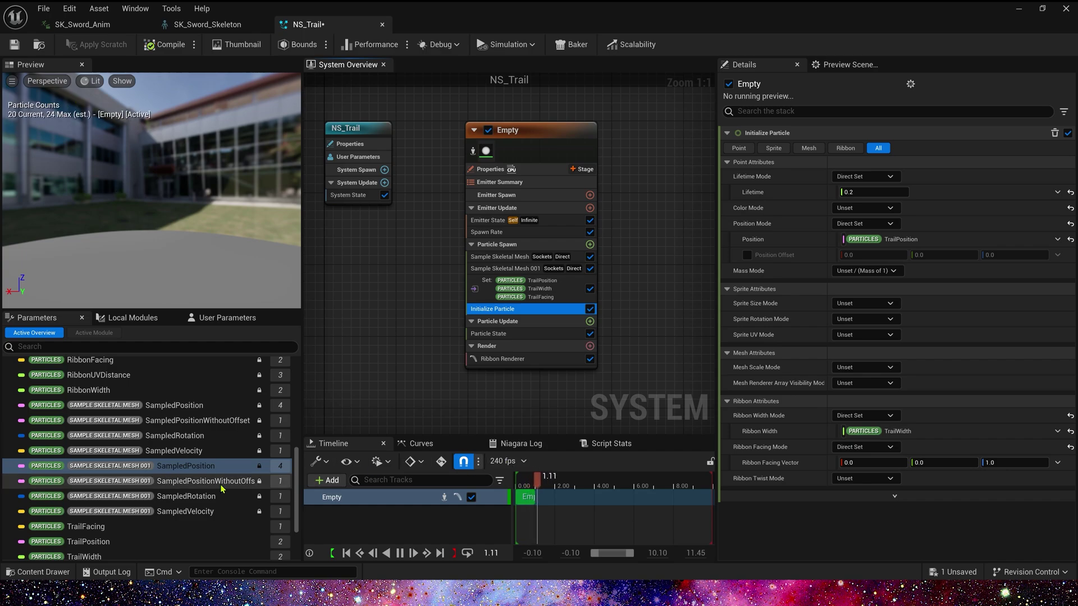
pyautogui.scroll(-3, 85, 460)
pyautogui.moveTo(85, 459); pyautogui.dragTo(869, 465)
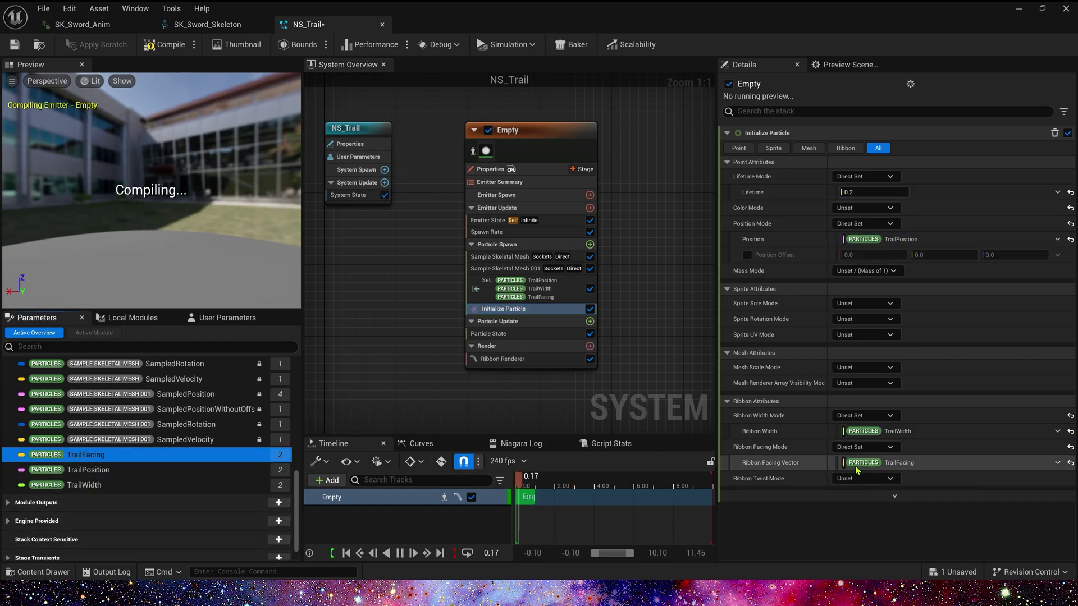
# - Change the Ribbon Renderer's Facing Mode to Custom Side Vector and save NS_Trail
pyautogui.click(526, 361)
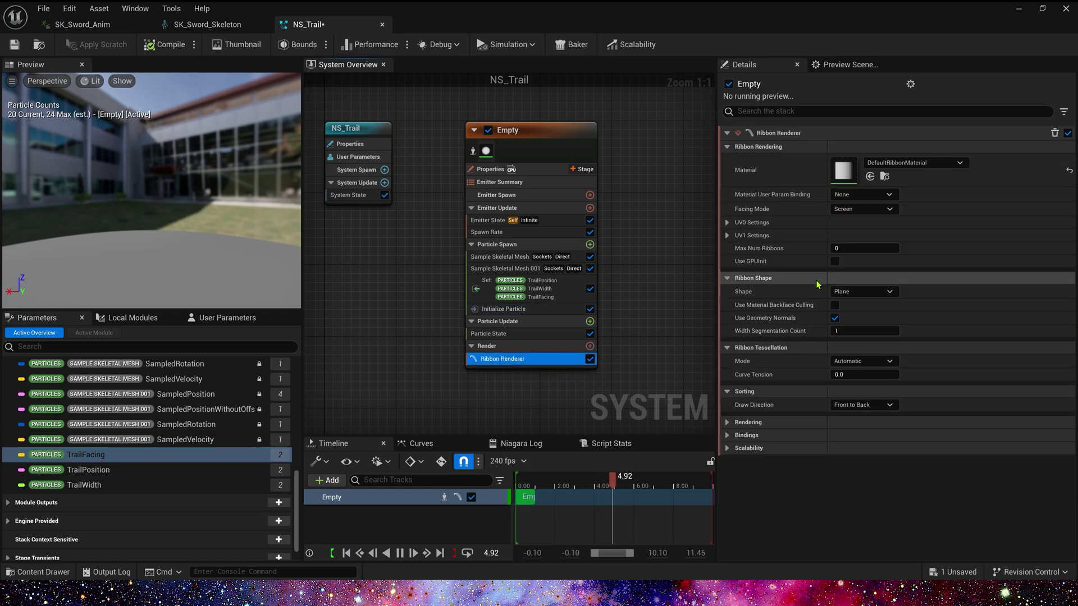
pyautogui.click(859, 210)
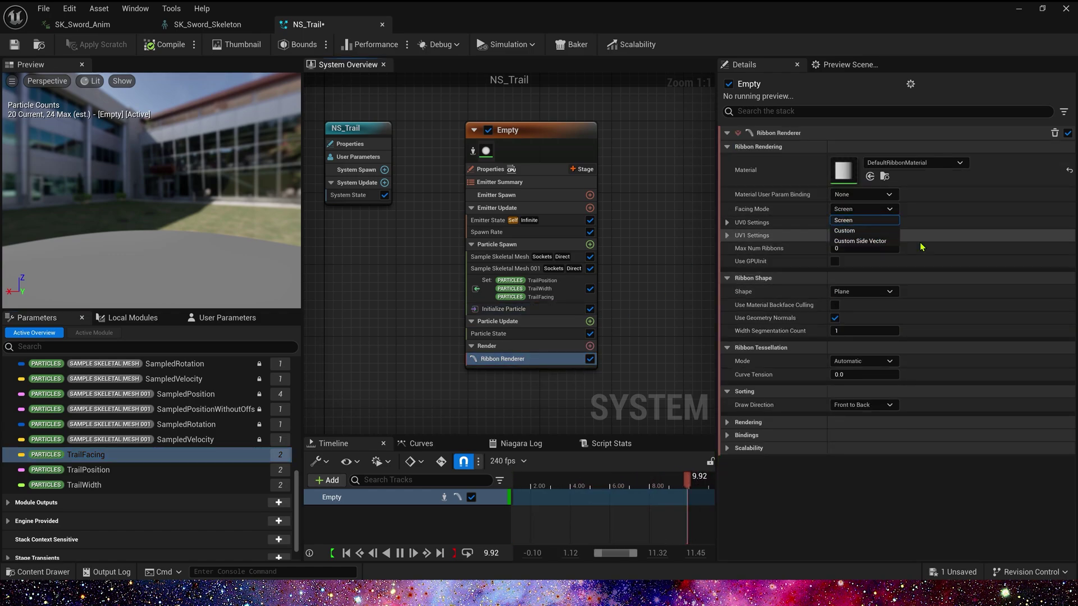
pyautogui.click(859, 243)
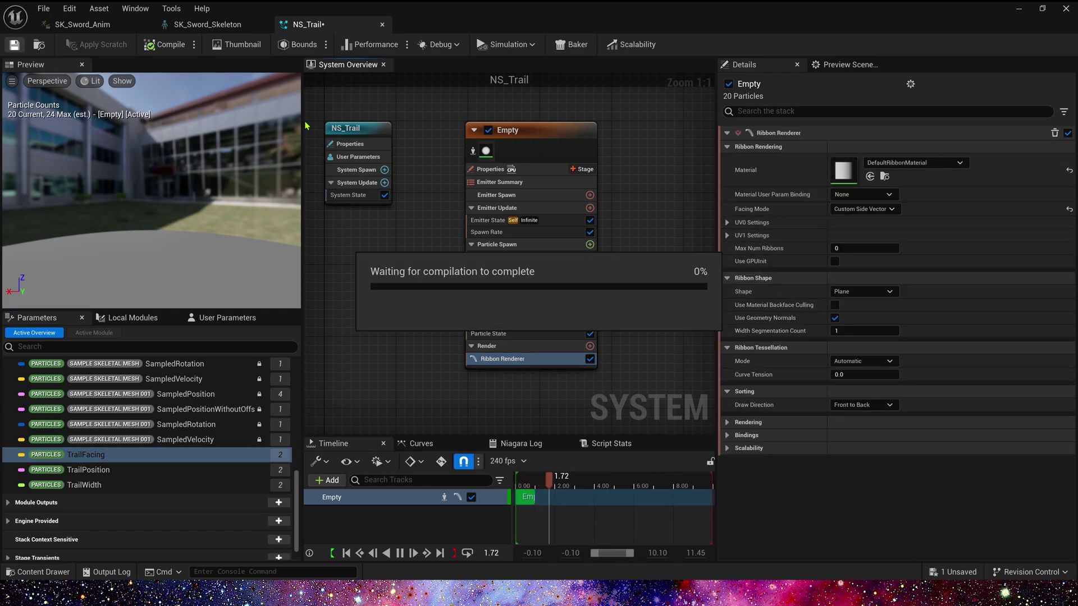
# - Play SK_Sword_Anim from the start to check how the trail follows the blade
pyautogui.click(79, 25)
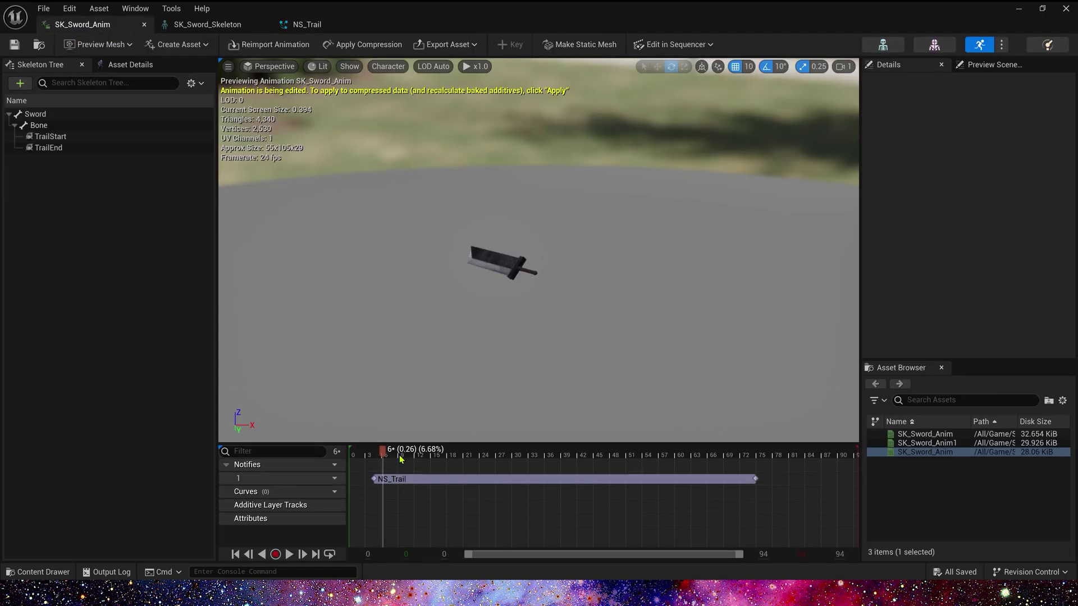
pyautogui.moveTo(401, 458); pyautogui.dragTo(354, 456)
pyautogui.press('space')
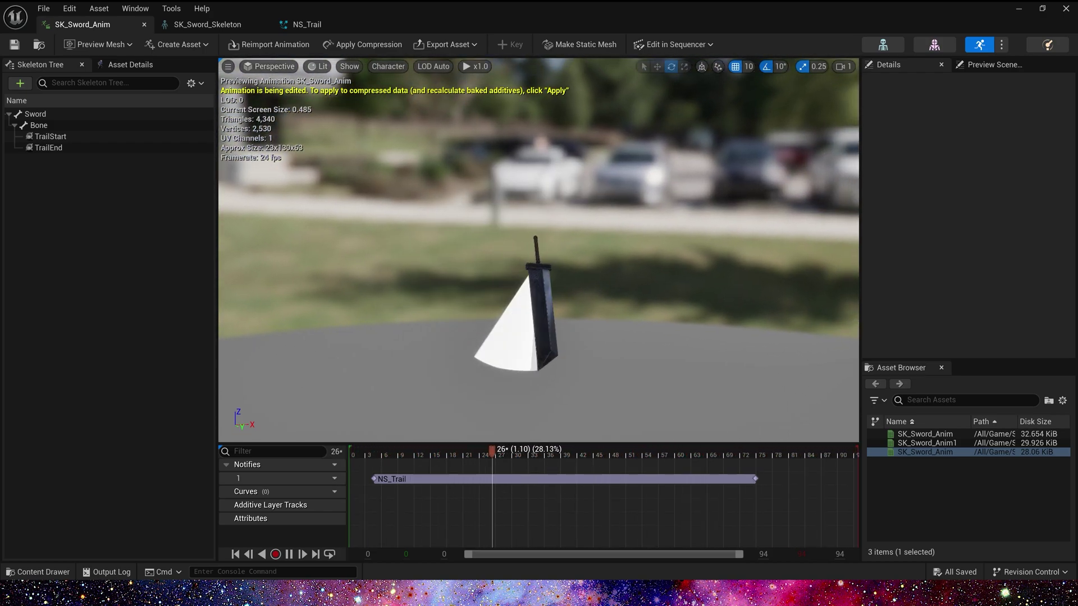
# - Create a material named M_Trail in the SwordTrail folder and open it for editing
pyautogui.moveTo(564, 315); pyautogui.dragTo(564, 316)
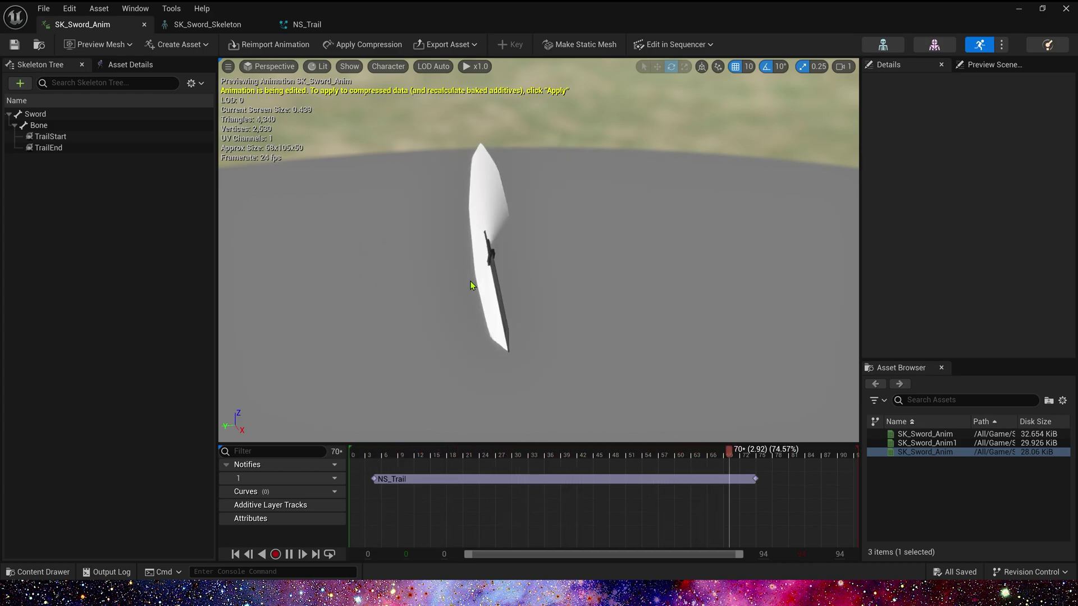
pyautogui.click(443, 479)
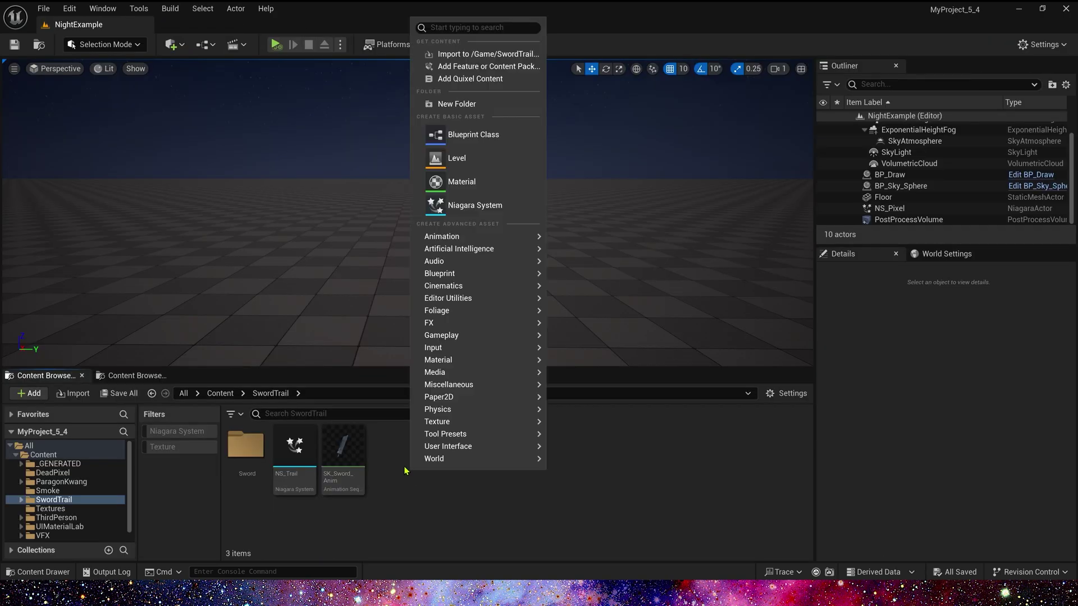
pyautogui.click(488, 181)
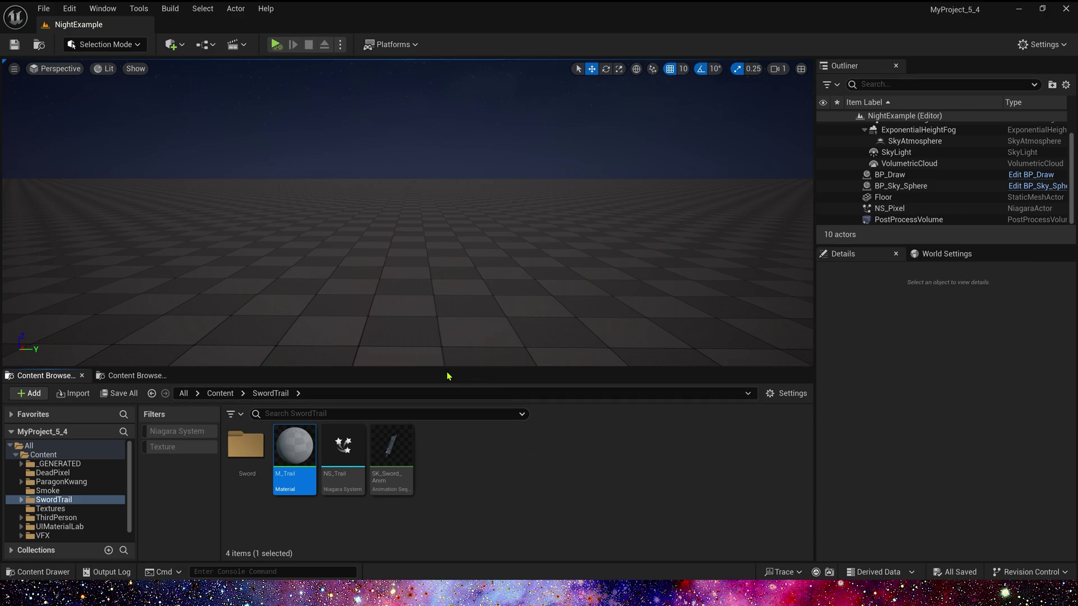
pyautogui.doubleClick(303, 466)
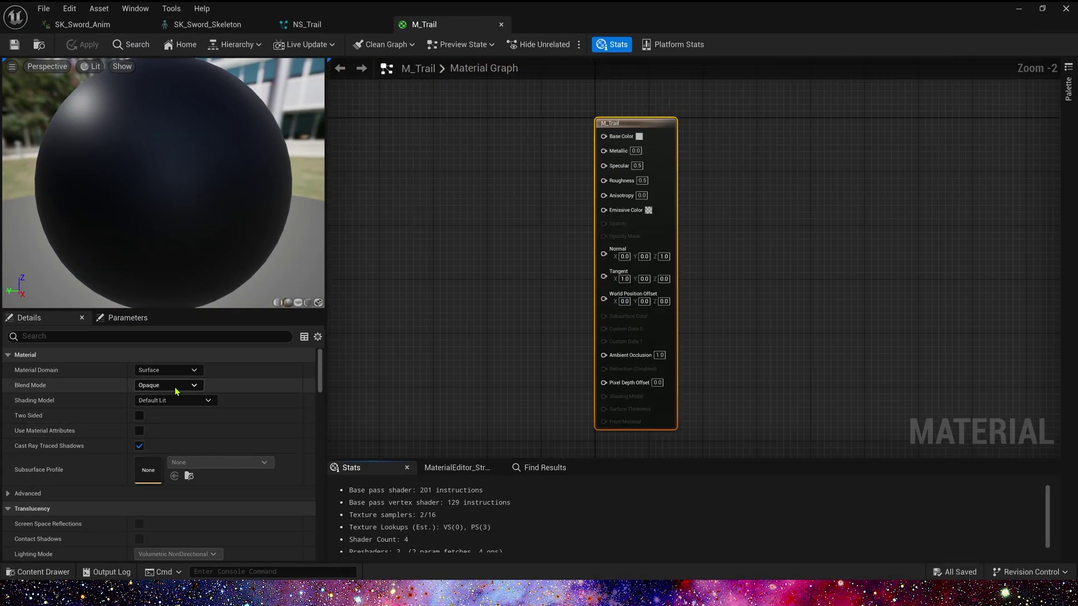
# - Set M_Trail's Blend Mode to Translucent and Shading Model to Unlit, and make it Two Sided
pyautogui.click(176, 386)
pyautogui.click(168, 418)
pyautogui.click(174, 401)
pyautogui.click(170, 414)
# - Add a Texture Sample node to the material graph and assign it the TilingNoise05 texture
pyautogui.moveTo(487, 228); pyautogui.dragTo(705, 222, button='right')
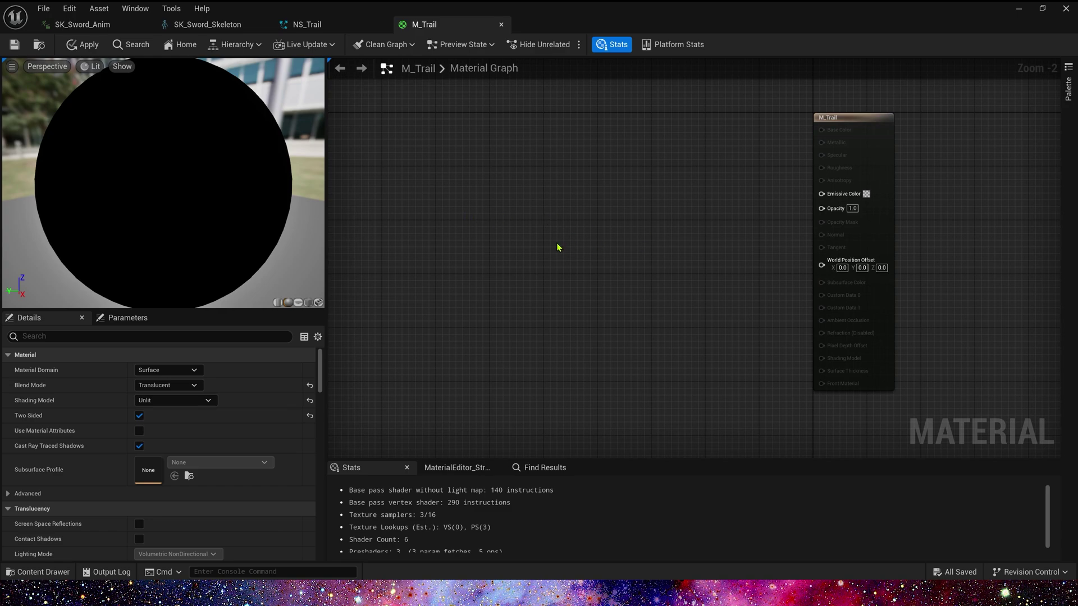
pyautogui.scroll(2, 524, 234)
pyautogui.click(508, 234)
pyautogui.click(225, 462)
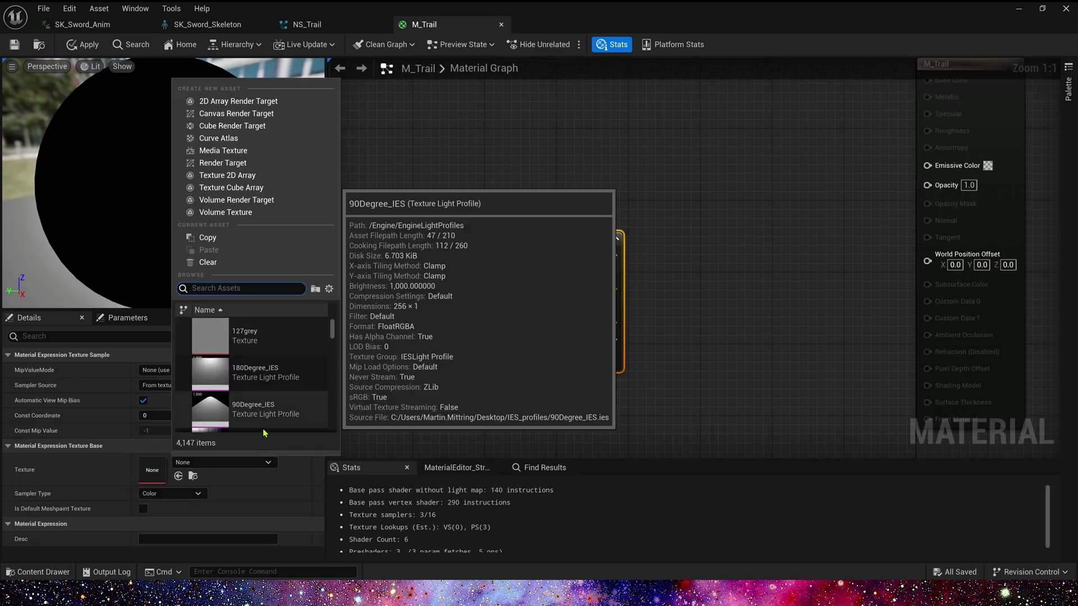
pyautogui.write('noise')
pyautogui.scroll(-1, 337, 356)
pyautogui.click(264, 369)
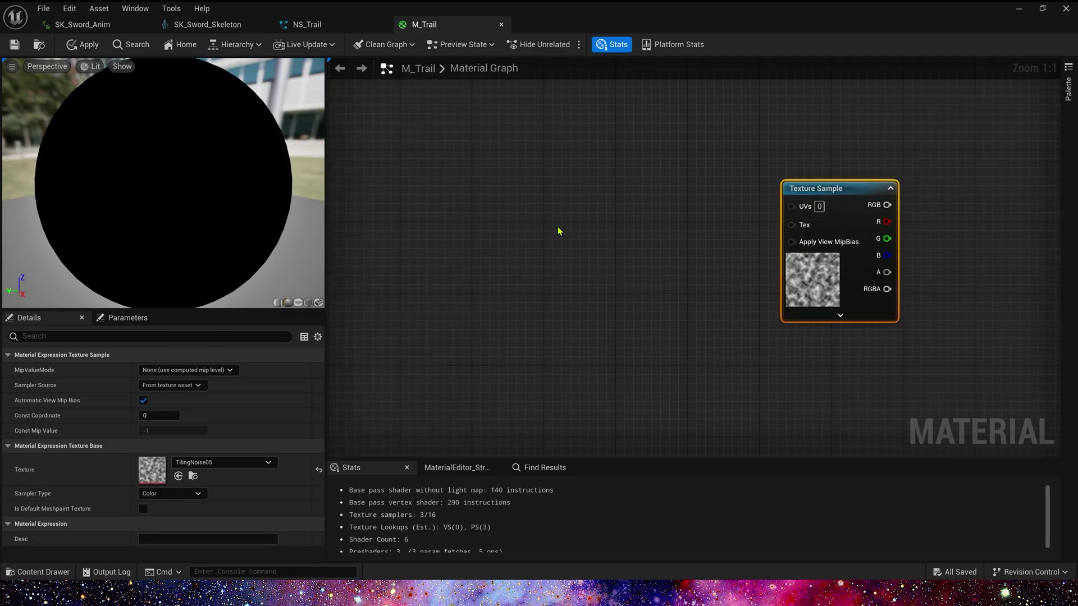
# - Drive the texture's UVs with a TexCoord (UTiling 0.2, VTiling 2.0) through a Panner with Speed X -2 and Y 0.2
pyautogui.click(462, 185)
pyautogui.click(596, 188)
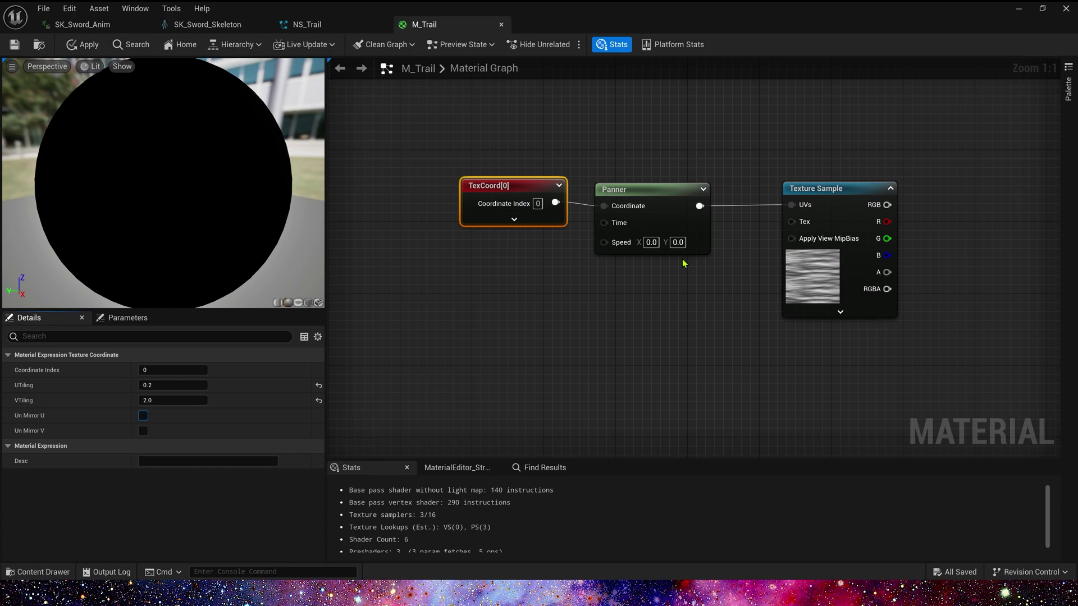
pyautogui.click(651, 242)
pyautogui.write('-2')
pyautogui.press('Tab')
pyautogui.write('0.2')
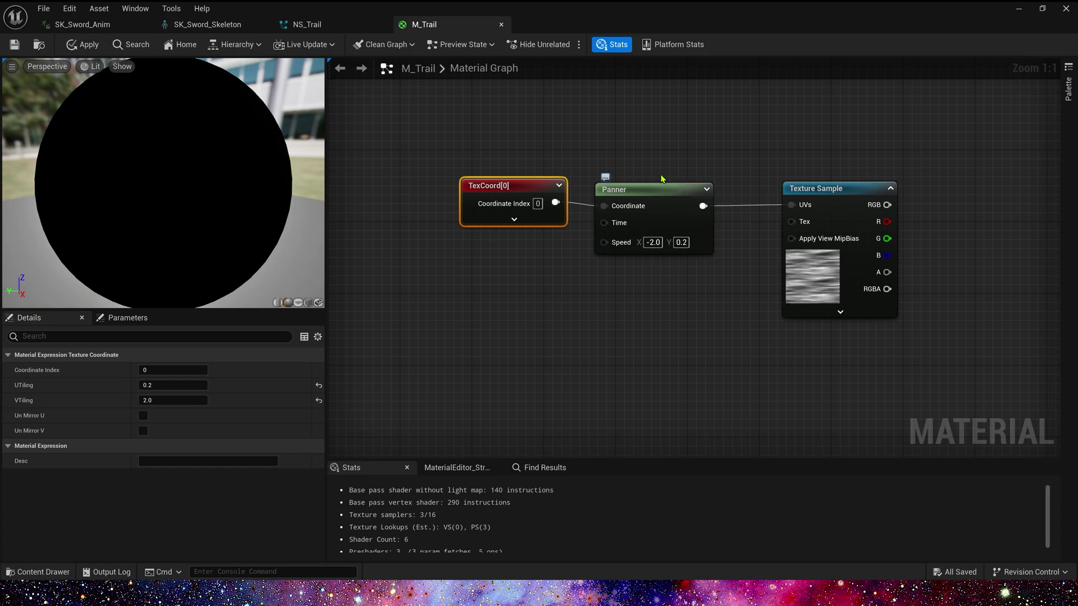
pyautogui.press('Return')
# - Add a second TexCoord above the noise nodes and feed it into a Component Mask limited to the R channel
pyautogui.press('Home')
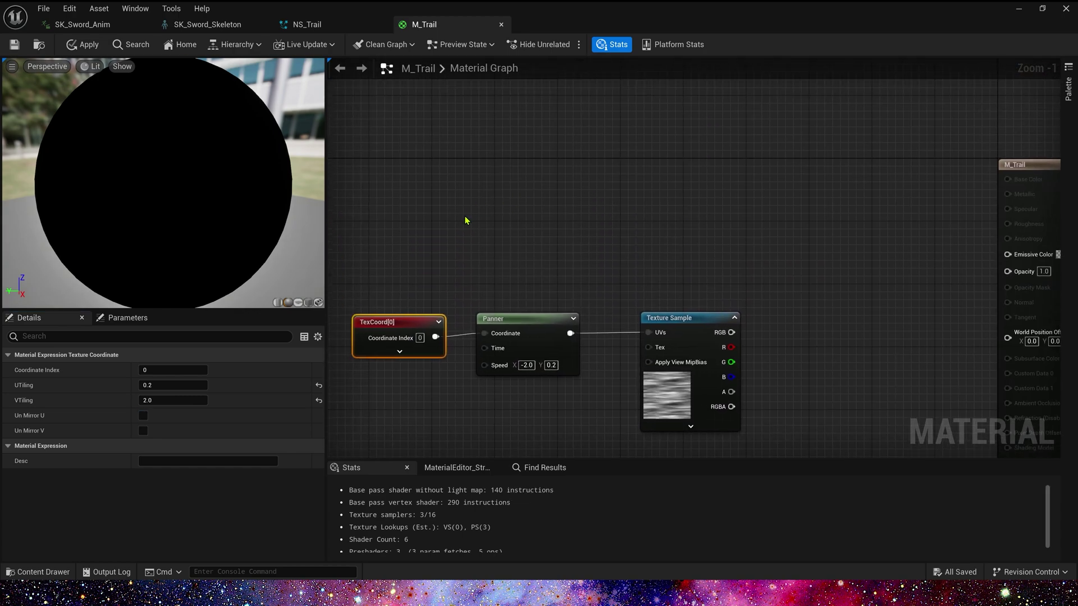
pyautogui.click(450, 176)
pyautogui.moveTo(627, 197); pyautogui.dragTo(627, 197)
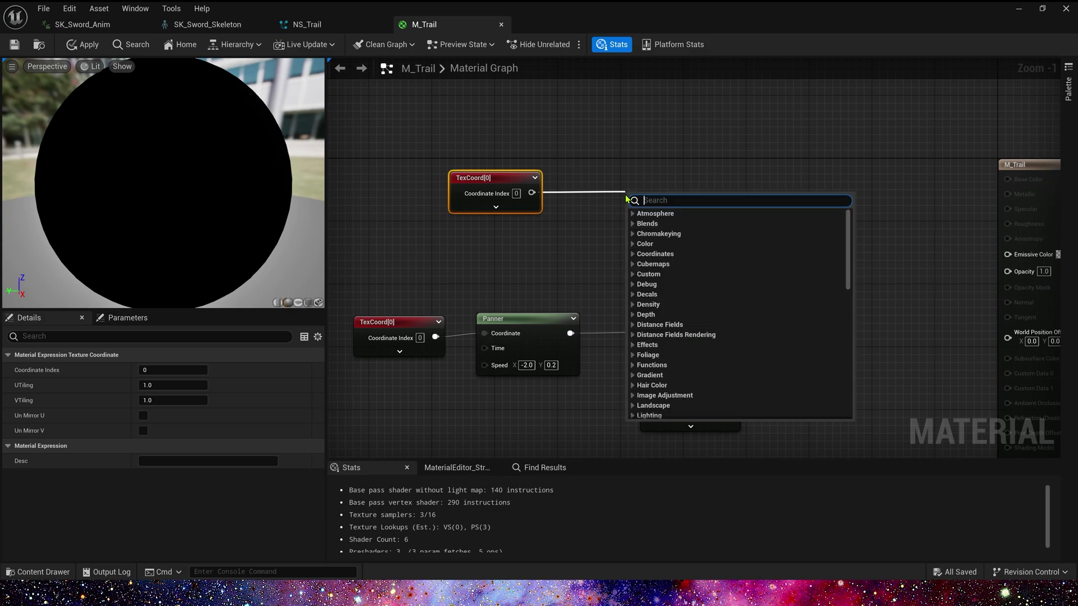
pyautogui.write('mask')
pyautogui.click(679, 238)
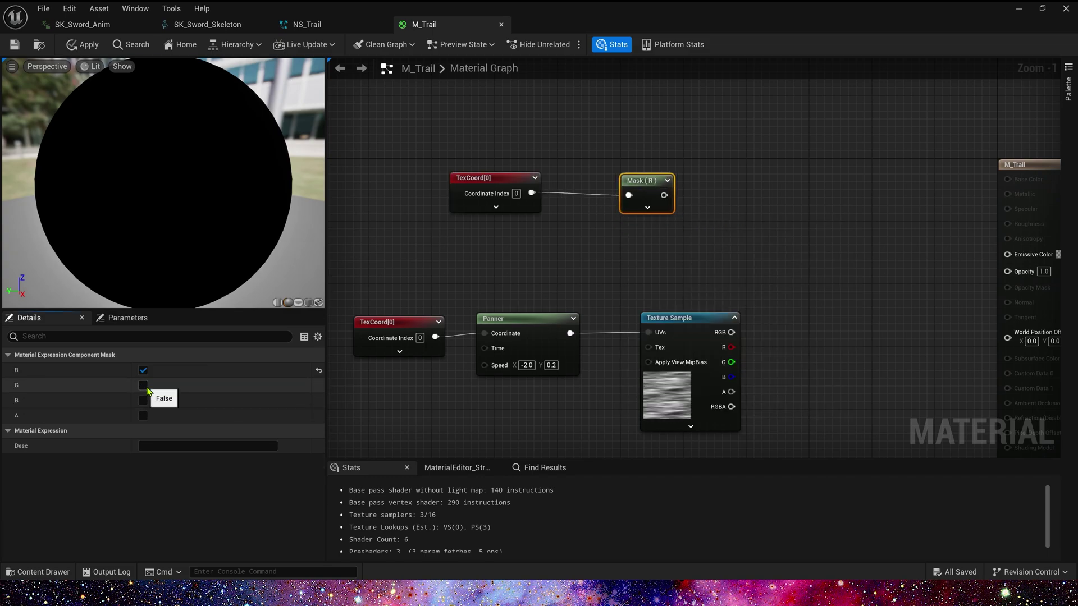
pyautogui.click(143, 385)
# - Feed the R mask into a Multiply node and invert its output with a OneMinus node
pyautogui.moveTo(709, 191); pyautogui.dragTo(611, 185, button='right')
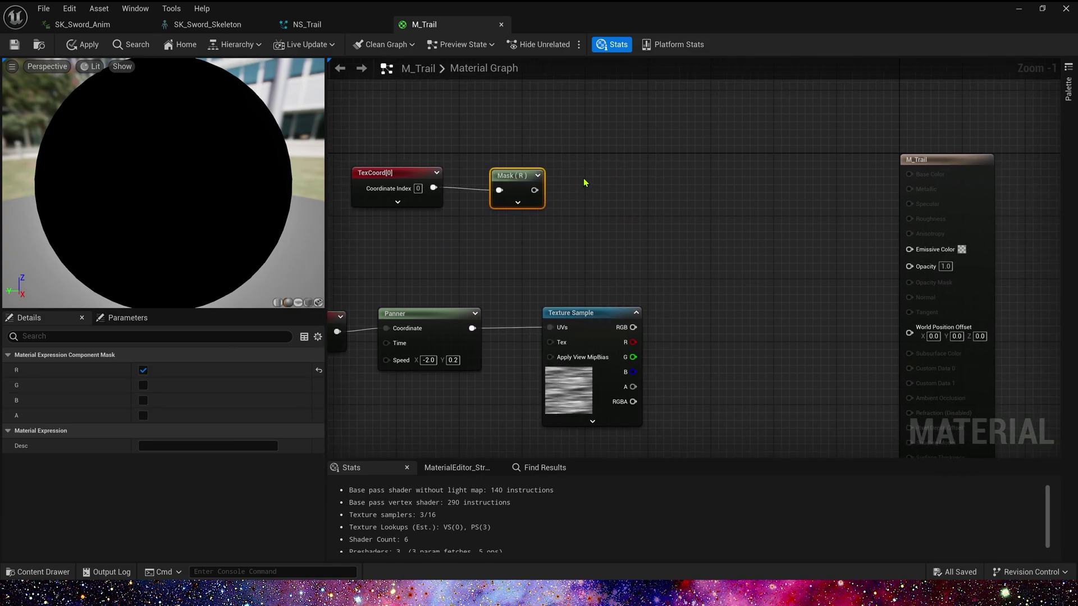
pyautogui.click(583, 183)
pyautogui.moveTo(534, 190); pyautogui.dragTo(585, 191)
pyautogui.moveTo(675, 185); pyautogui.dragTo(614, 181, button='right')
pyautogui.click(598, 199)
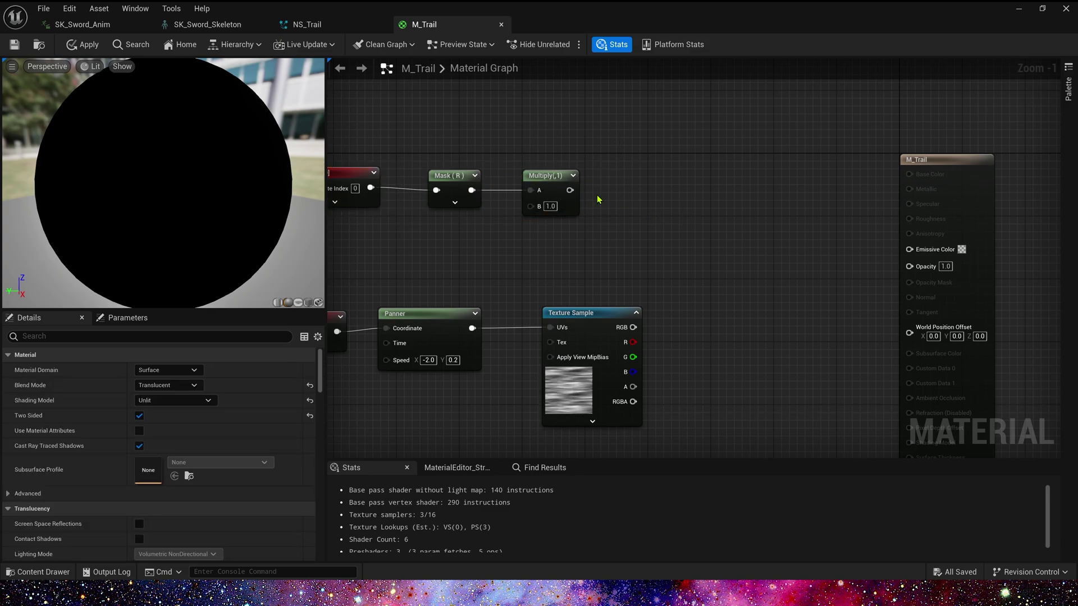
pyautogui.moveTo(570, 190); pyautogui.dragTo(723, 196)
pyautogui.write('one')
pyautogui.click(681, 226)
# - Subtract the noise texture's R channel from the OneMinus output with a Subtract node
pyautogui.write('s')
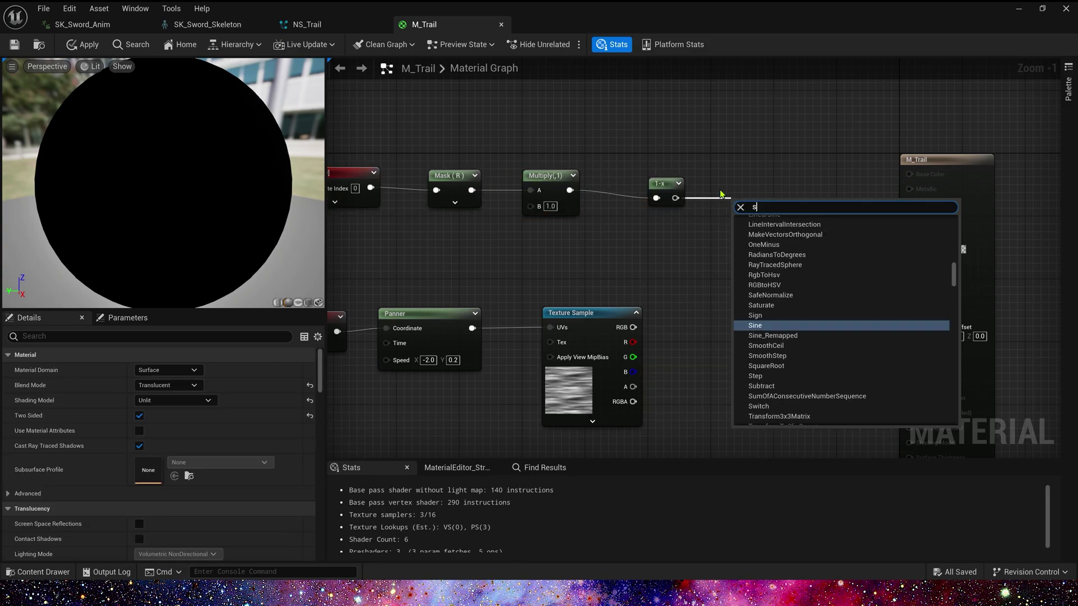
pyautogui.write('ubtract')
pyautogui.press('Return')
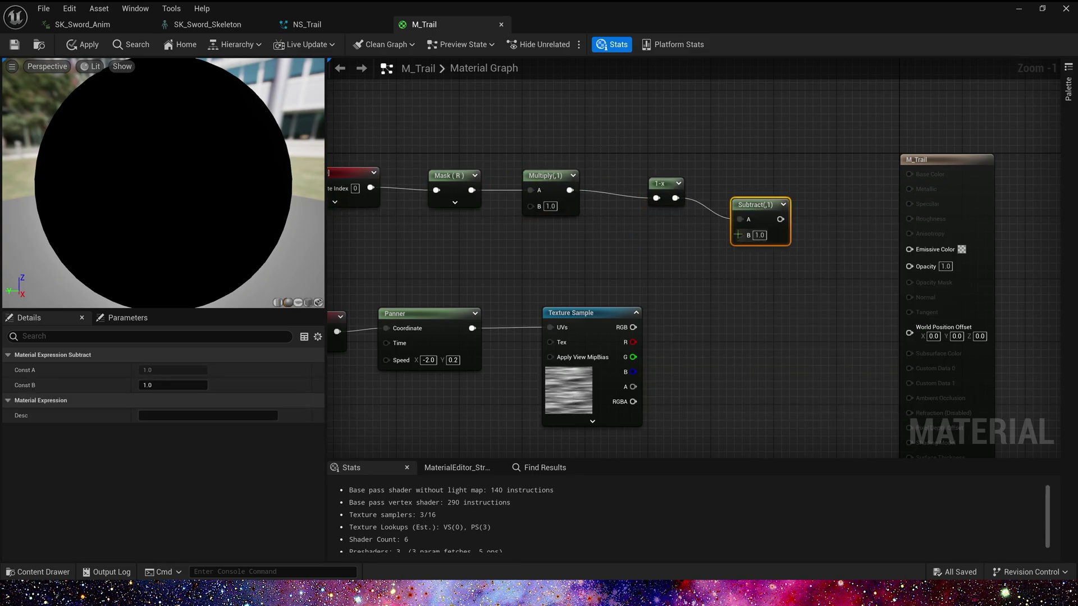
pyautogui.moveTo(739, 234); pyautogui.dragTo(632, 342)
pyautogui.scroll(-2, 793, 218)
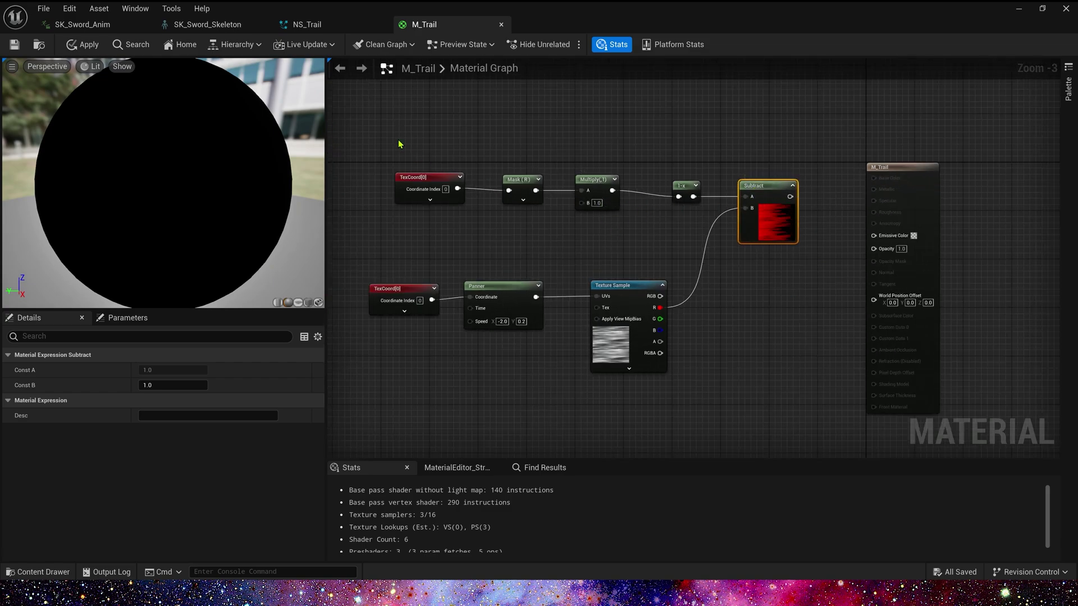
# - Move the whole group of gradient and noise nodes away from the material output to free space above them
pyautogui.moveTo(398, 144); pyautogui.dragTo(778, 344)
pyautogui.moveTo(771, 196); pyautogui.dragTo(730, 196)
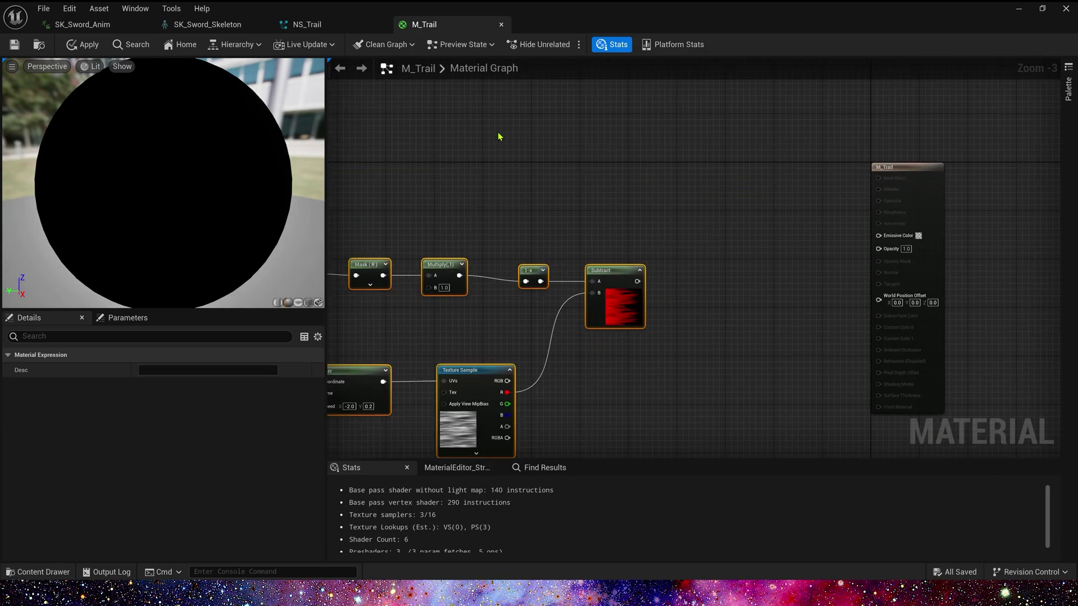
pyautogui.click(496, 131)
pyautogui.press('Delete')
# - Add a Particle Color node and connect its alpha to input A of a new Multiply node
pyautogui.rightClick(499, 134)
pyautogui.write('par')
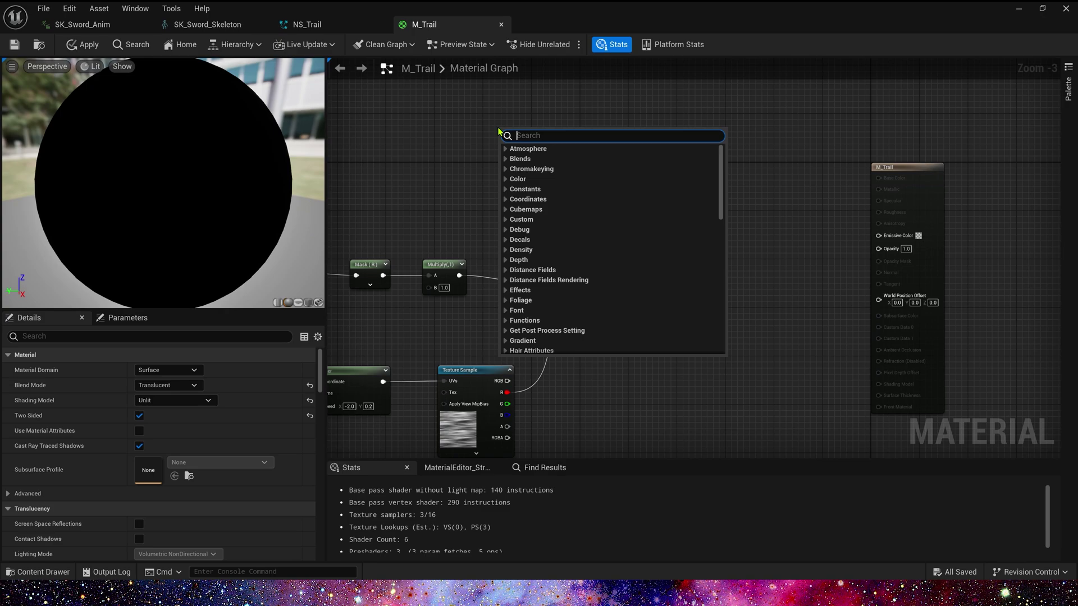
pyautogui.press('Return')
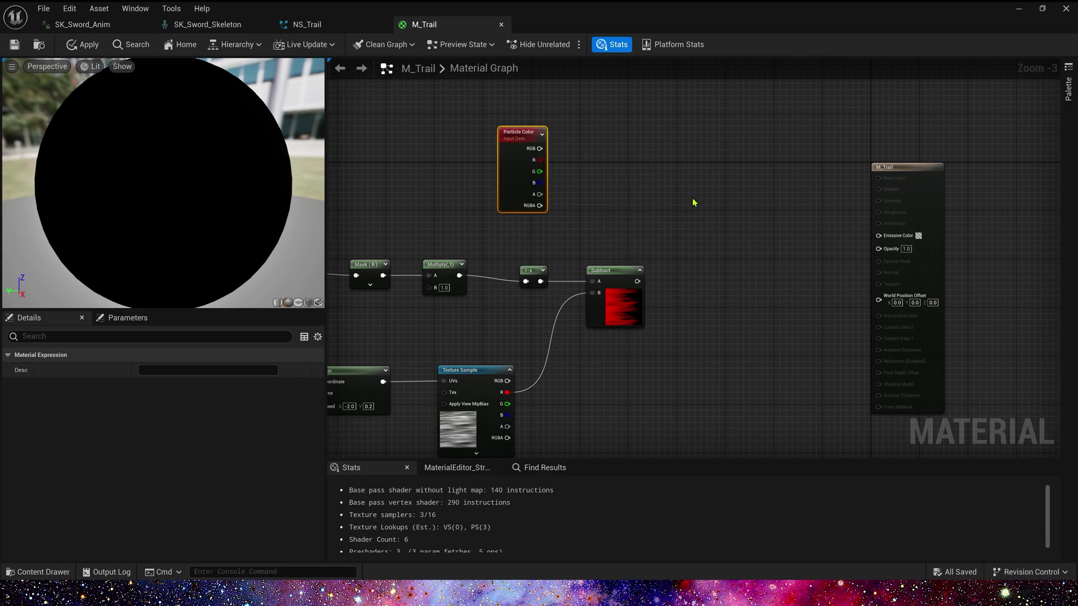
pyautogui.click(710, 225)
pyautogui.moveTo(538, 194); pyautogui.dragTo(717, 229)
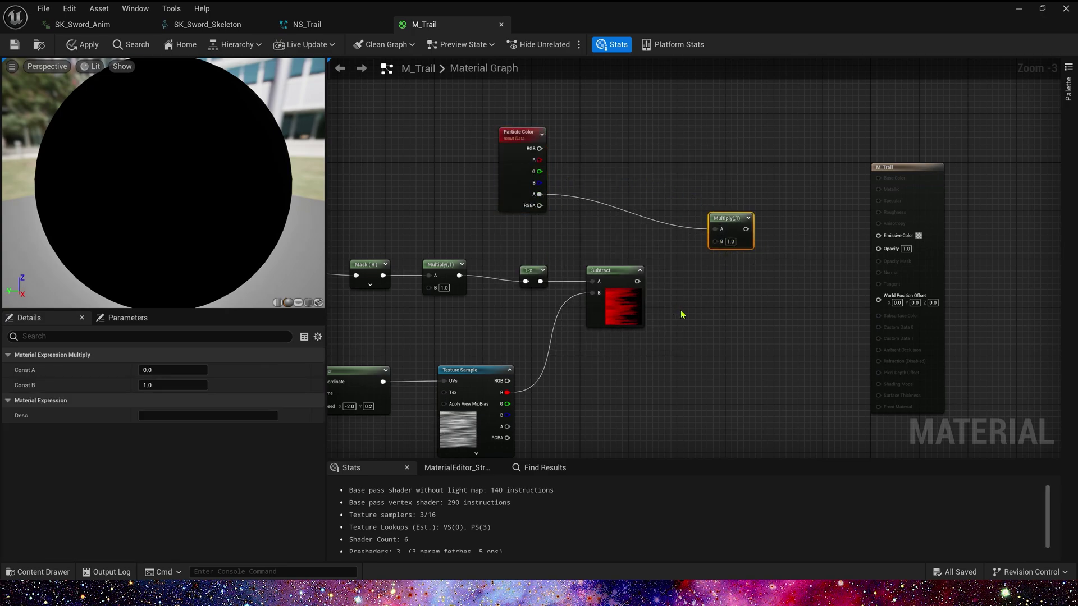
# - Duplicate the TexCoord and R mask pair and place the copy below the noise texture nodes
pyautogui.moveTo(668, 358); pyautogui.dragTo(693, 312, button='right')
pyautogui.moveTo(622, 371); pyautogui.dragTo(777, 234, button='right')
pyautogui.moveTo(559, 293); pyautogui.dragTo(544, 329, button='right')
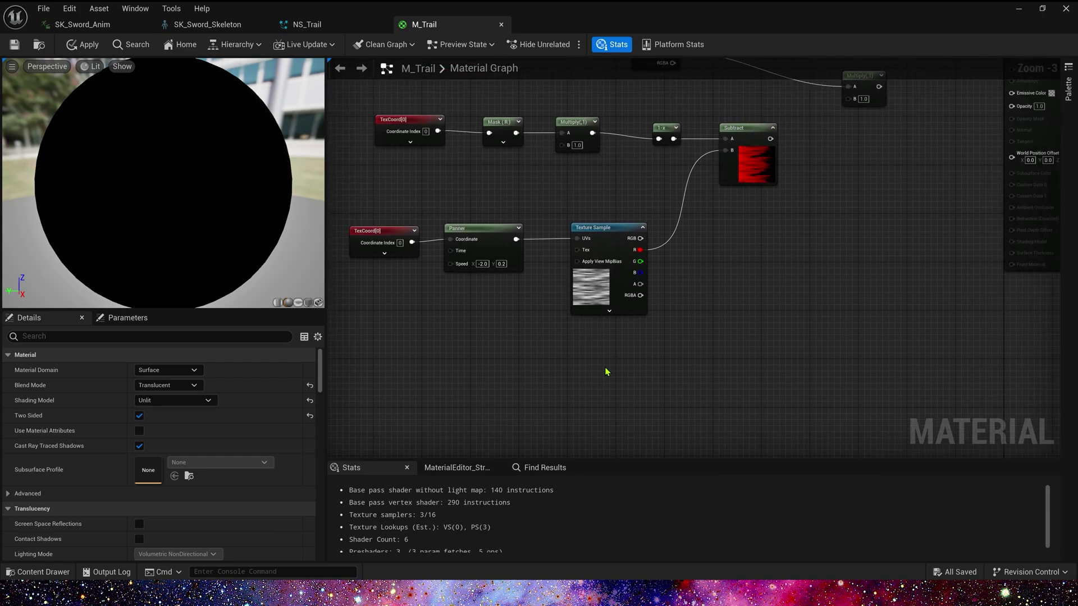
pyautogui.moveTo(606, 371); pyautogui.dragTo(639, 318, button='right')
pyautogui.moveTo(491, 123); pyautogui.dragTo(482, 151, button='right')
pyautogui.moveTo(458, 151); pyautogui.dragTo(536, 100)
pyautogui.hotkey('ctrl', 'c')
pyautogui.moveTo(470, 383); pyautogui.dragTo(492, 313, button='right')
pyautogui.hotkey('ctrl', 'v')
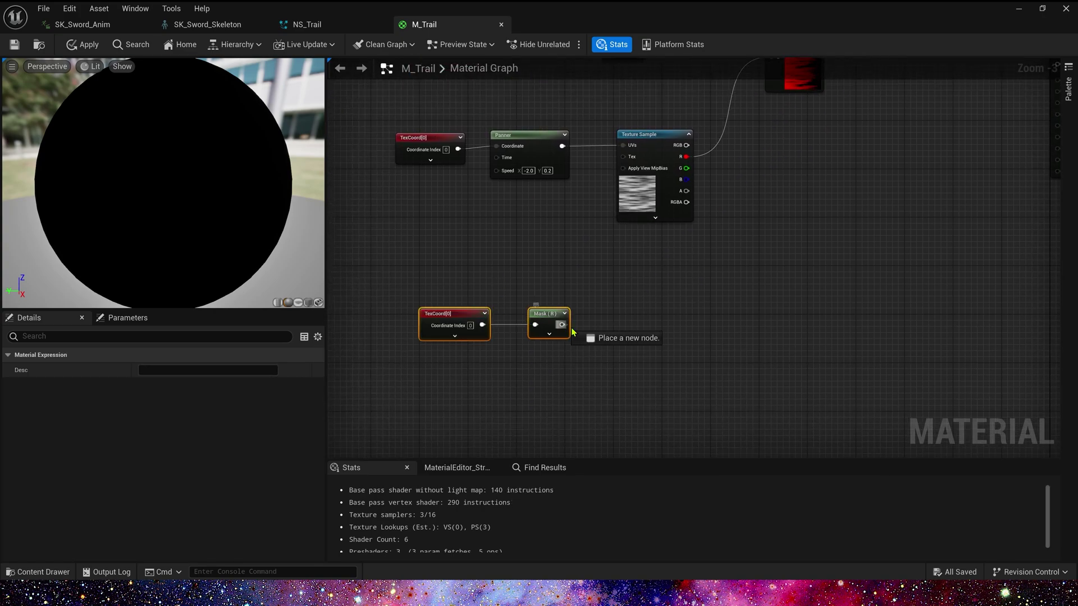
# - Combine the copied mask and its OneMinus inversion in a Min node
pyautogui.moveTo(572, 333); pyautogui.dragTo(651, 329)
pyautogui.write('1-x')
pyautogui.press('Return')
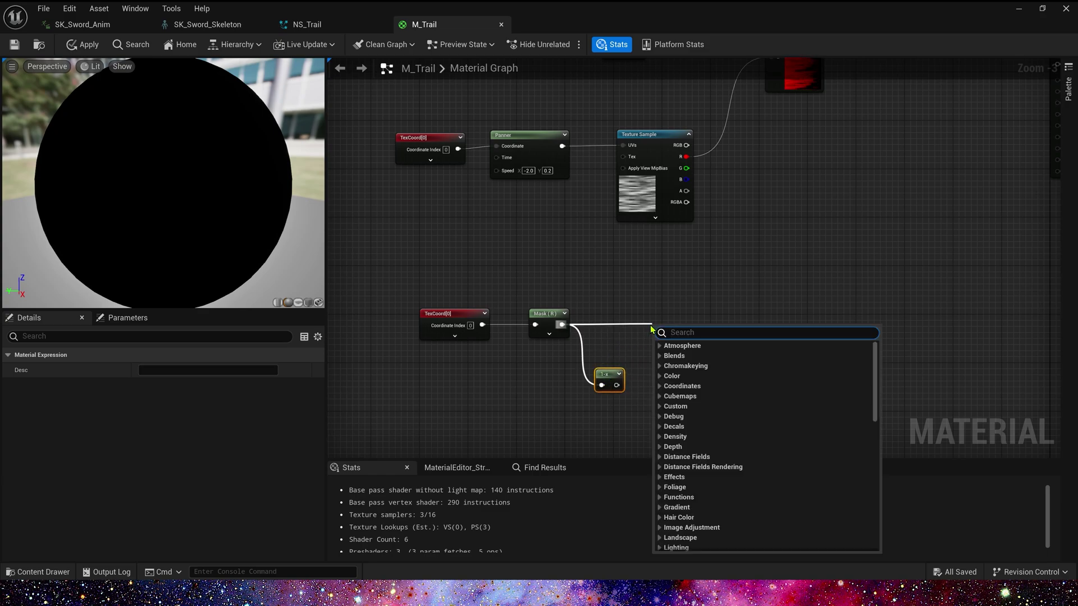
pyautogui.write('min')
pyautogui.press('Return')
pyautogui.moveTo(617, 385); pyautogui.dragTo(660, 352)
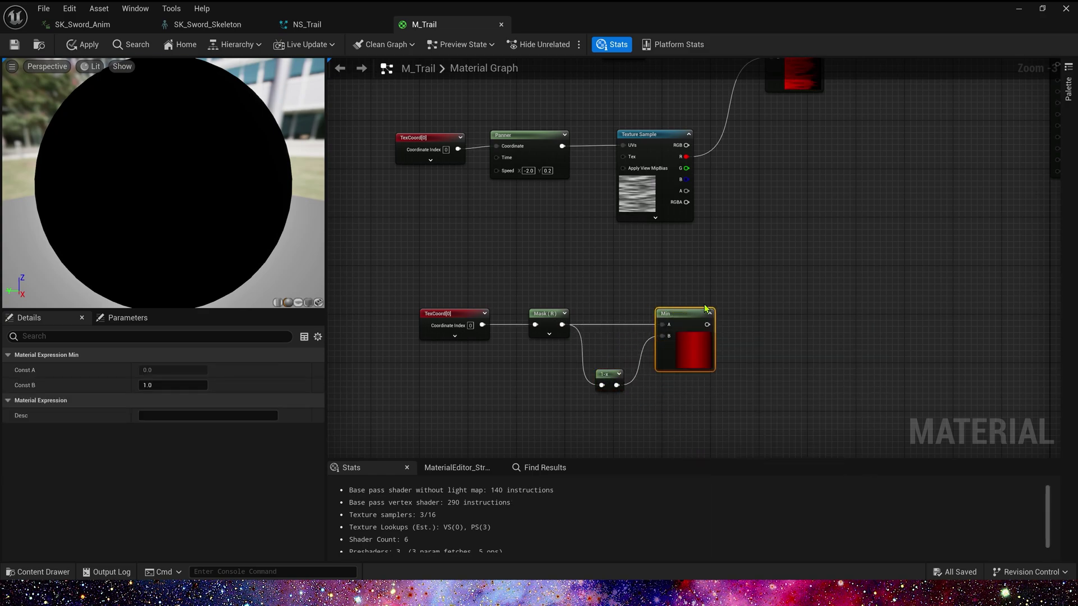
pyautogui.moveTo(645, 391); pyautogui.dragTo(618, 413, button='right')
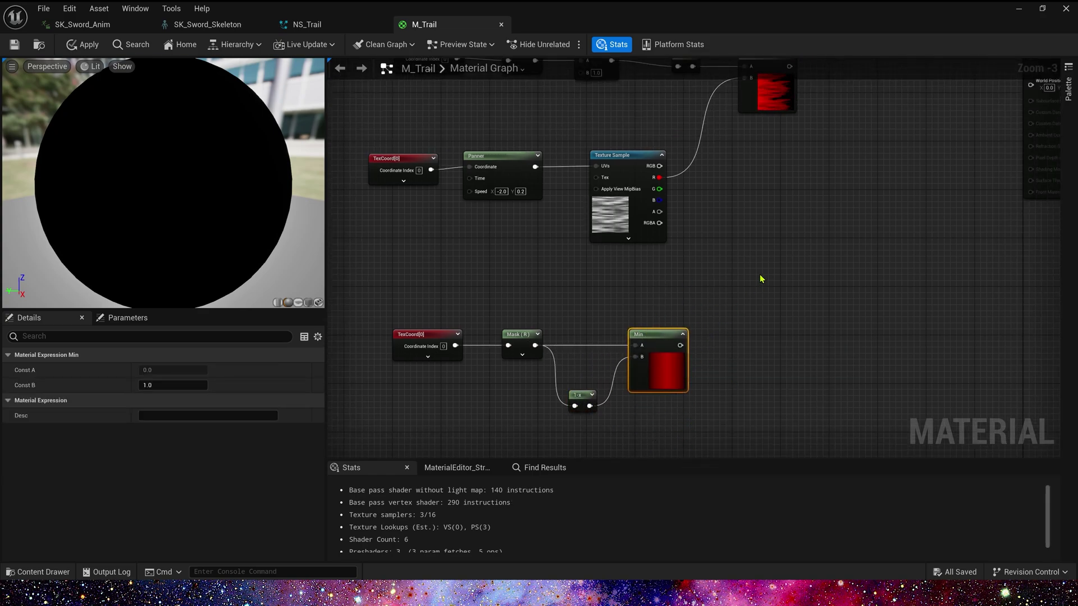
# - Multiply the Subtract output by the Min output in a new Multiply node
pyautogui.moveTo(762, 279); pyautogui.dragTo(682, 315, button='right')
pyautogui.click(755, 112)
pyautogui.moveTo(712, 118); pyautogui.dragTo(760, 126)
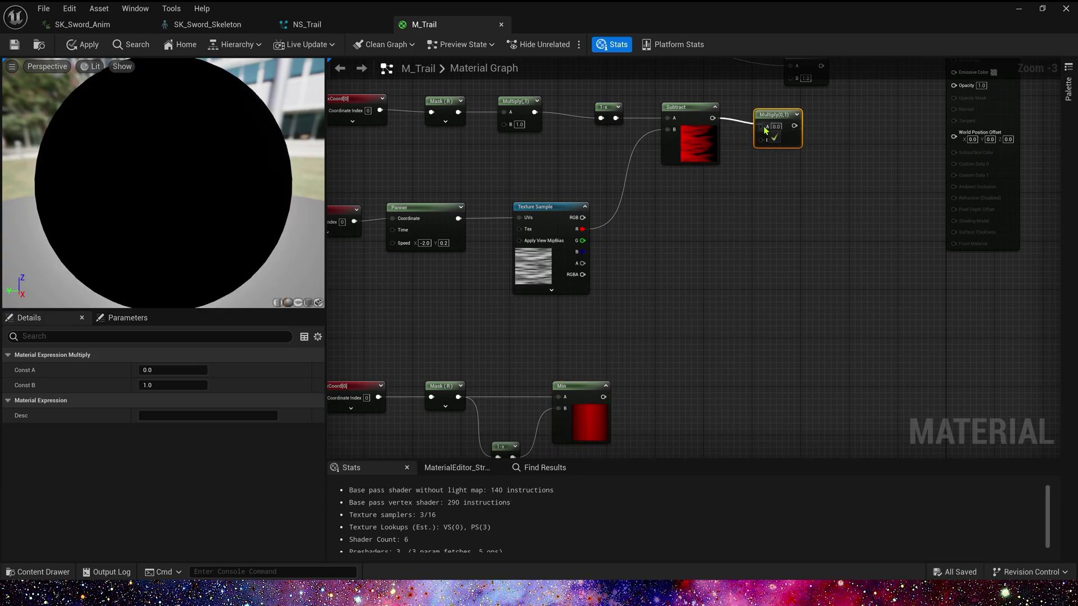
pyautogui.moveTo(604, 397); pyautogui.dragTo(761, 136)
# - Connect the new Multiply's output to input B of the Multiply that receives the Particle Color alpha
pyautogui.moveTo(785, 153); pyautogui.dragTo(799, 183, button='right')
pyautogui.scroll(-1, 747, 209)
pyautogui.hotkey('ctrl', 'a')
pyautogui.click(676, 229)
pyautogui.scroll(2, 676, 228)
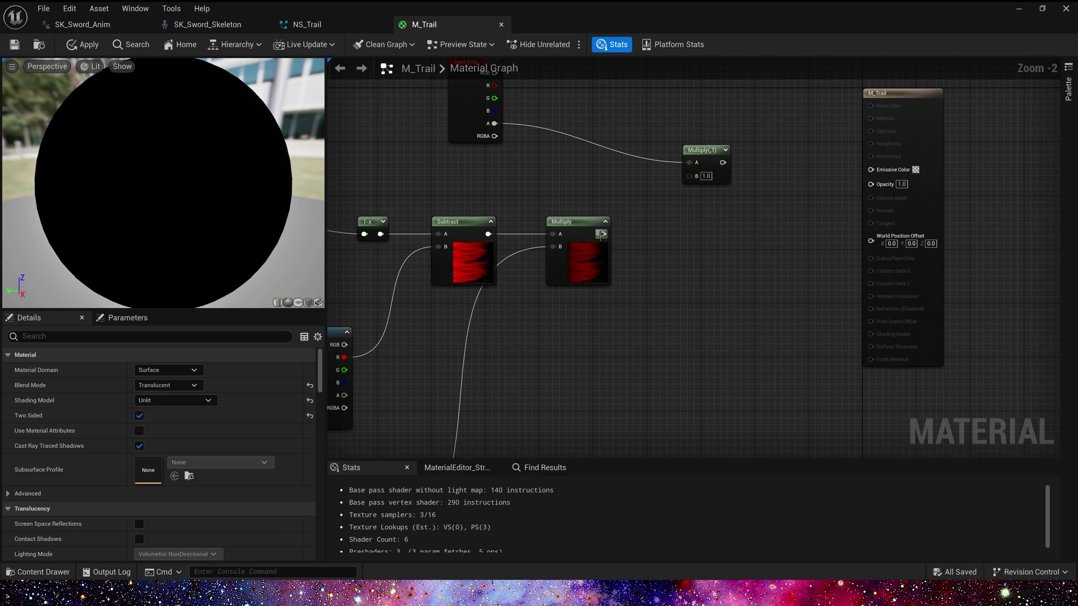
pyautogui.moveTo(729, 168); pyautogui.dragTo(691, 210, button='right')
# - Pass the alpha Multiply through a Depth Fade node and connect it to M_Trail's Opacity
pyautogui.moveTo(563, 255); pyautogui.dragTo(622, 261)
pyautogui.write('depth')
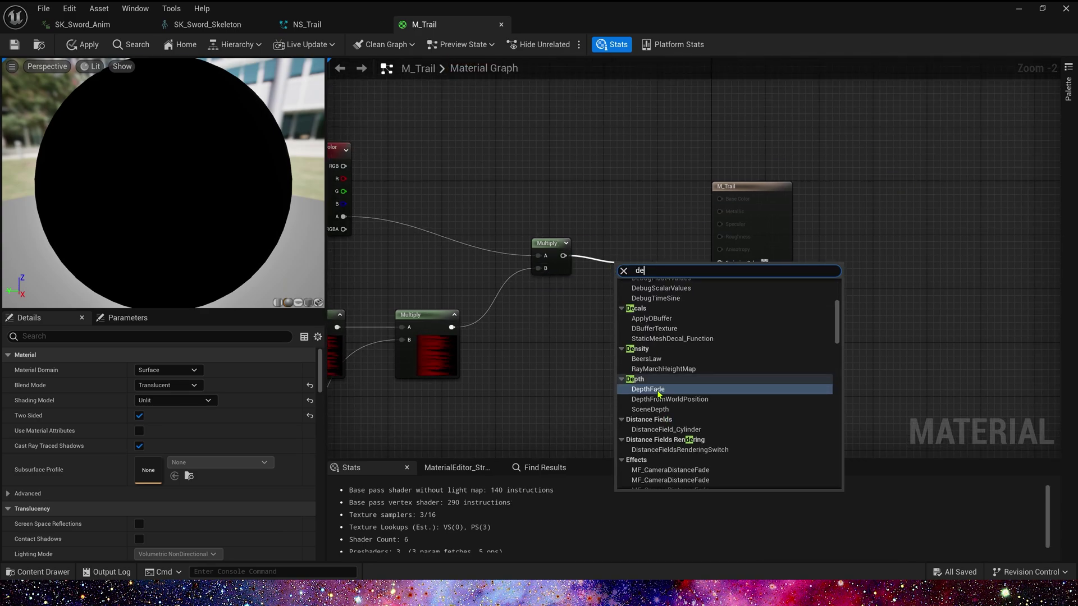
pyautogui.press('Return')
pyautogui.moveTo(755, 196); pyautogui.dragTo(592, 234, button='right')
pyautogui.moveTo(550, 290); pyautogui.dragTo(657, 301)
pyautogui.scroll(-1, 539, 245)
# - Switch the material preview to a plane to check the streak pattern
pyautogui.moveTo(539, 245); pyautogui.dragTo(710, 273, button='right')
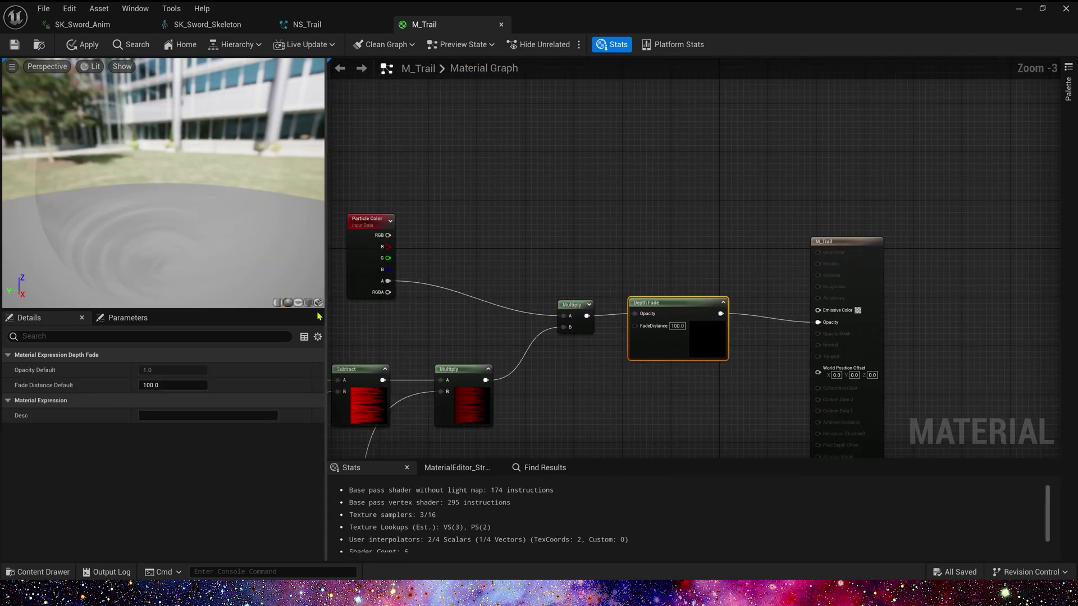
pyautogui.click(12, 67)
pyautogui.click(39, 96)
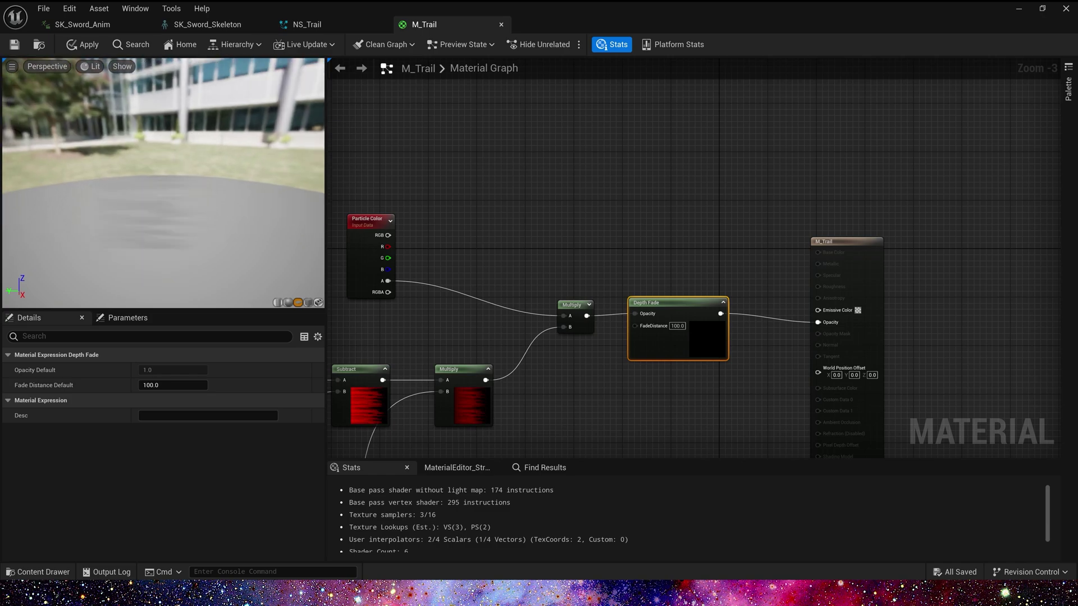
# - Branch the Subtract output into the Base of a new Power node
pyautogui.moveTo(421, 315); pyautogui.dragTo(455, 288, button='right')
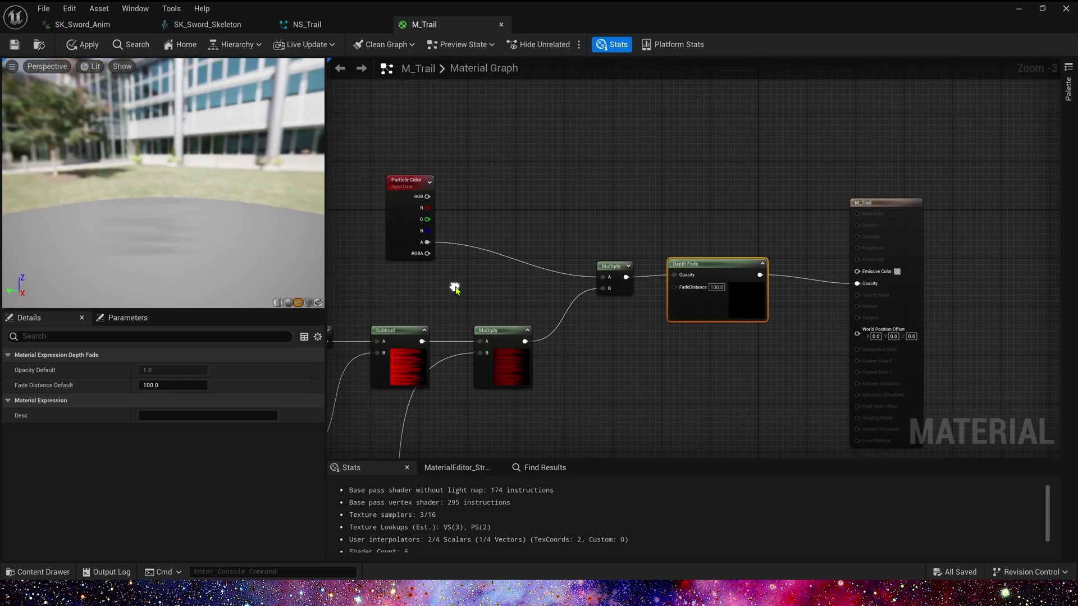
pyautogui.moveTo(422, 341); pyautogui.dragTo(565, 216)
pyautogui.write('pow')
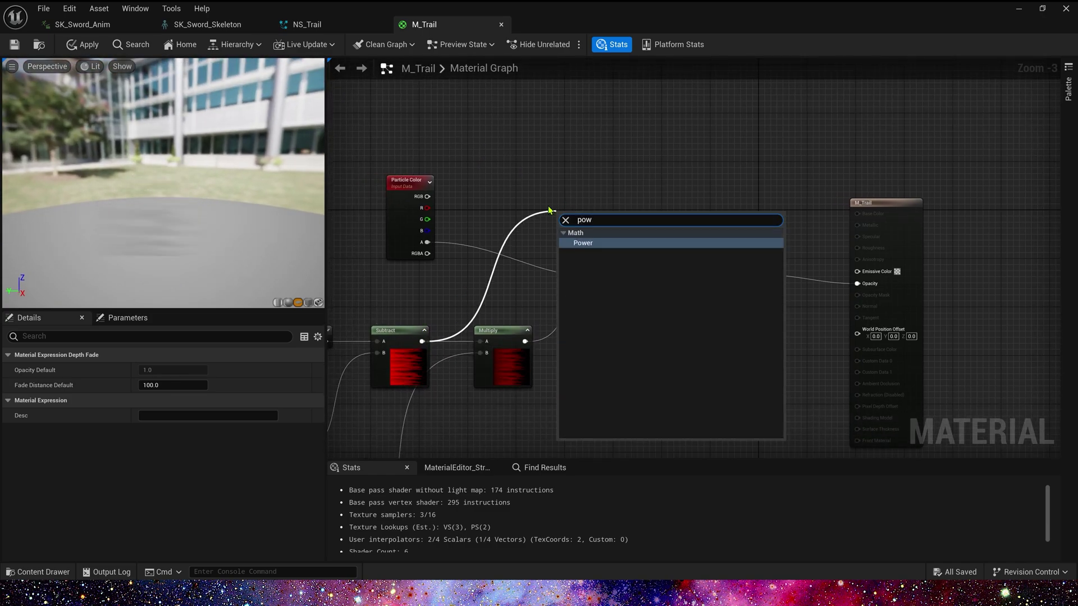
pyautogui.press('Return')
# - Multiply the Particle Color RGB by the Power output in a new Multiply node and connect it to Emissive Color
pyautogui.press('m')
pyautogui.click(654, 163)
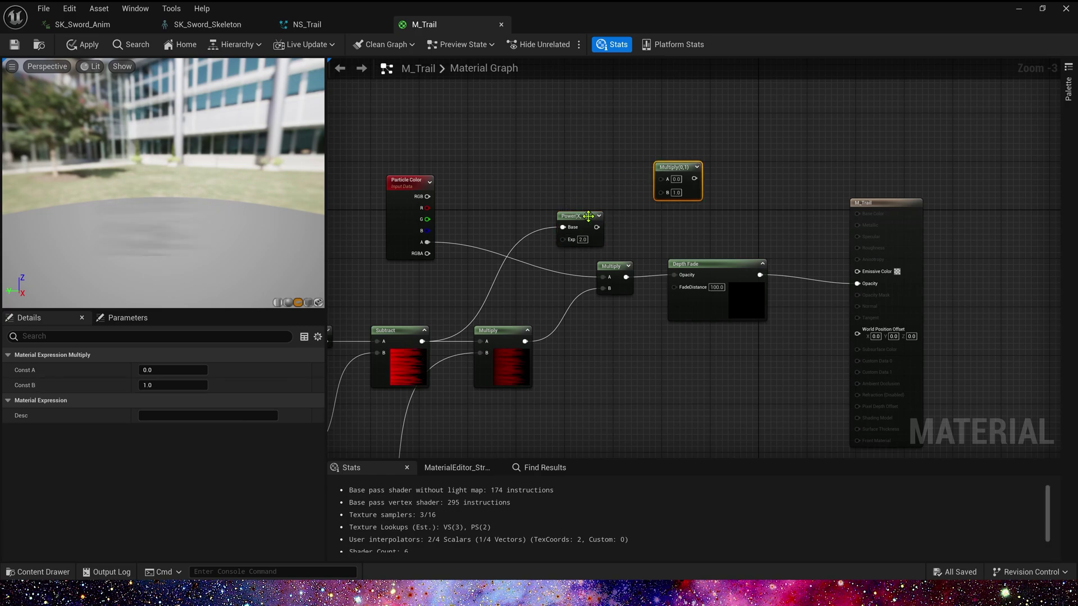
pyautogui.click(599, 216)
pyautogui.moveTo(600, 216); pyautogui.dragTo(578, 215)
pyautogui.moveTo(661, 184); pyautogui.dragTo(661, 180)
pyautogui.moveTo(422, 182); pyautogui.dragTo(419, 169)
pyautogui.moveTo(579, 217); pyautogui.dragTo(661, 191)
pyautogui.moveTo(792, 220); pyautogui.dragTo(857, 271)
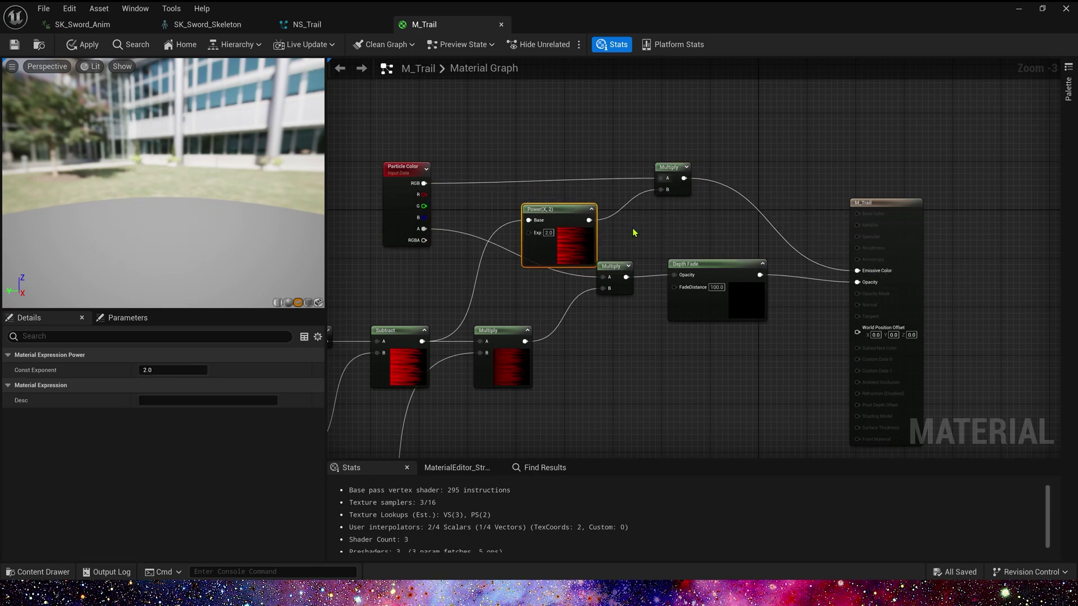
# - Confirm an exponent of 2.0 on the Power node and save the M_Trail material
pyautogui.click(548, 233)
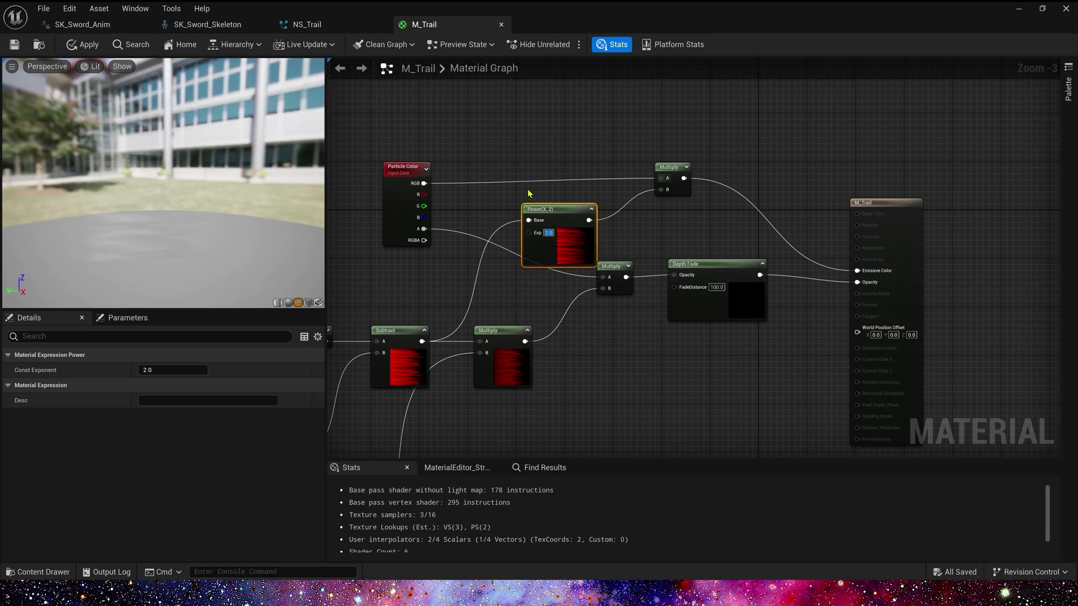
pyautogui.press('Return')
pyautogui.hotkey('ctrl', 's')
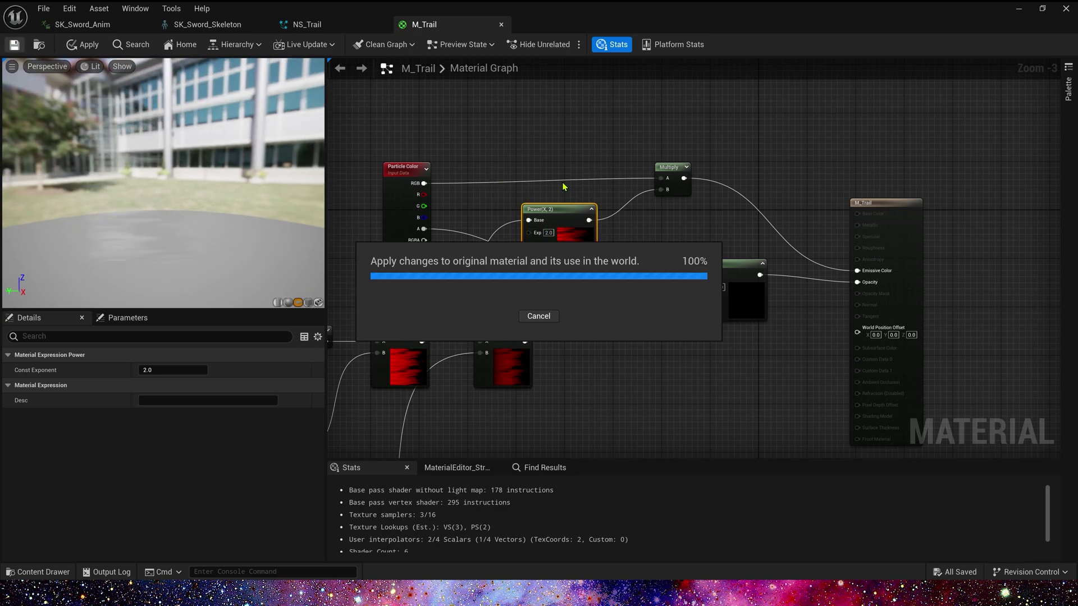
# - Assign M_Trail as the material of the Ribbon Renderer in NS_Trail
pyautogui.click(307, 25)
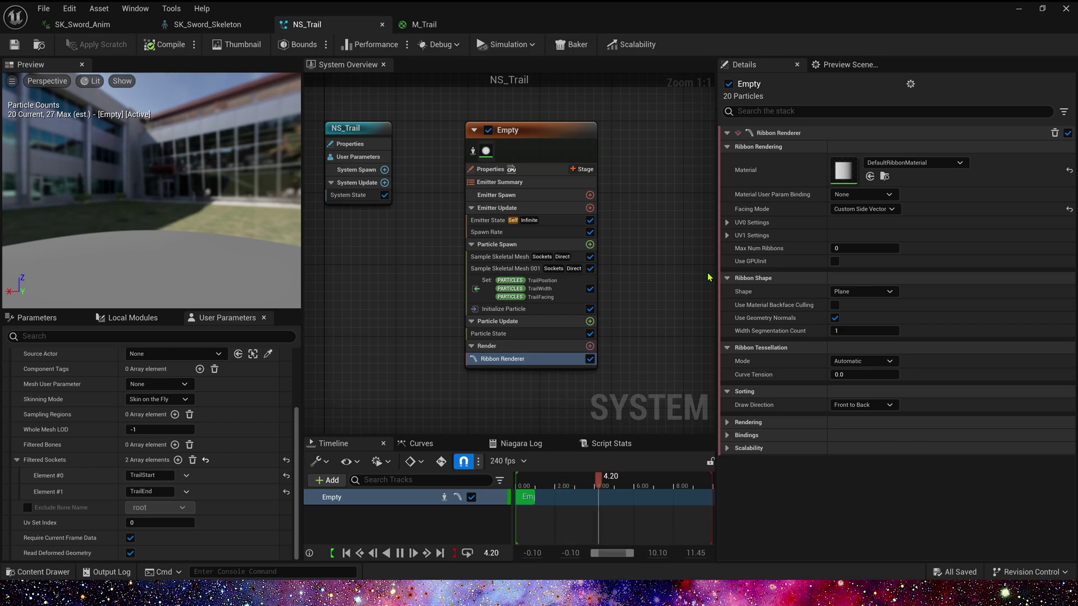
pyautogui.click(431, 25)
pyautogui.click(307, 24)
pyautogui.click(864, 179)
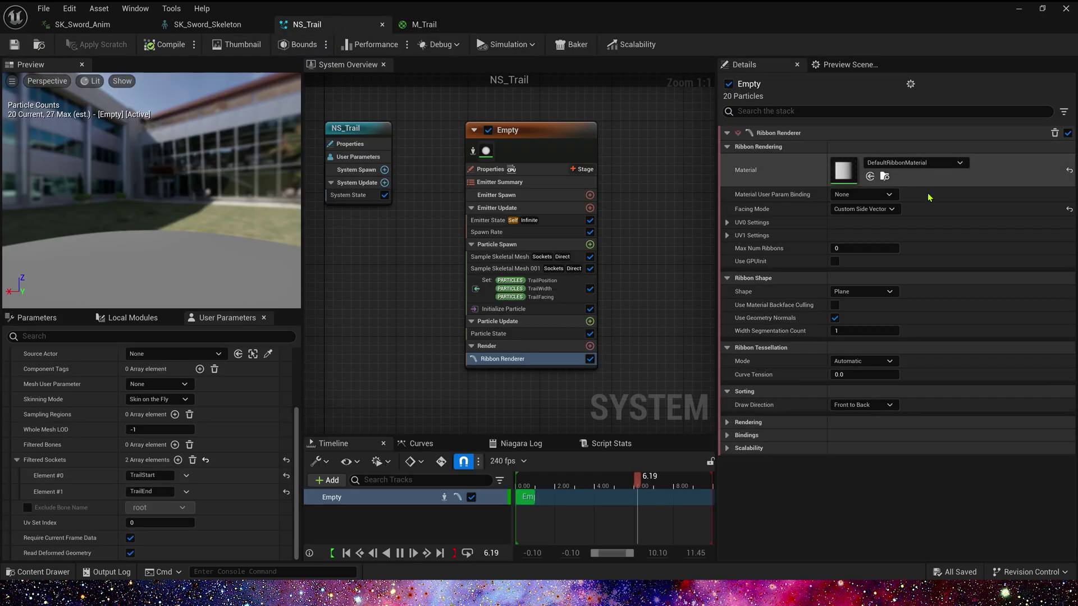
pyautogui.click(867, 177)
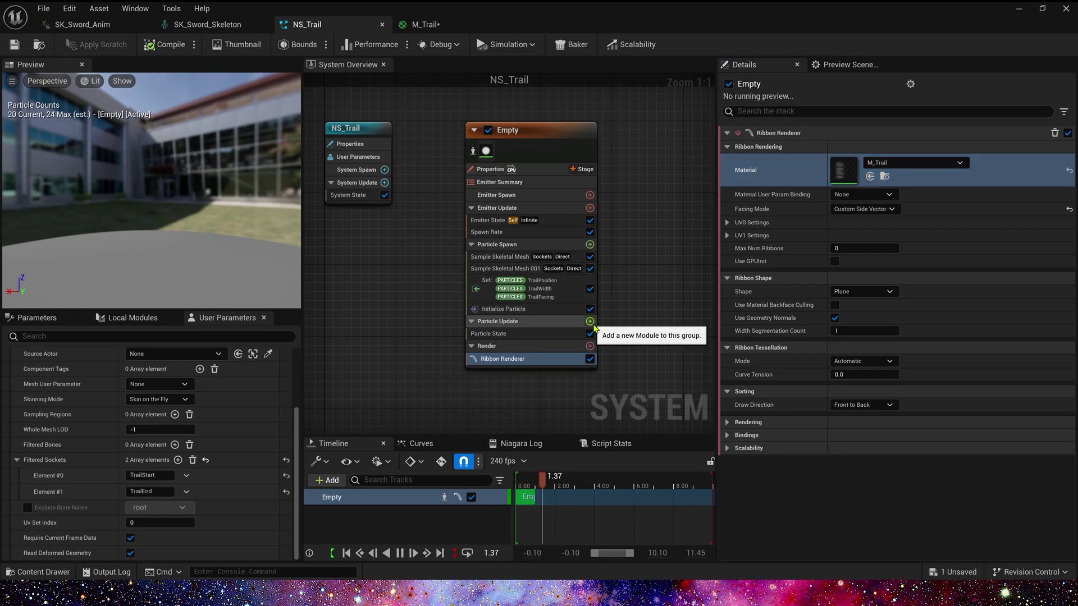
# - Add a Color module to the emitter's Particle Update group
pyautogui.click(589, 321)
pyautogui.write('colo')
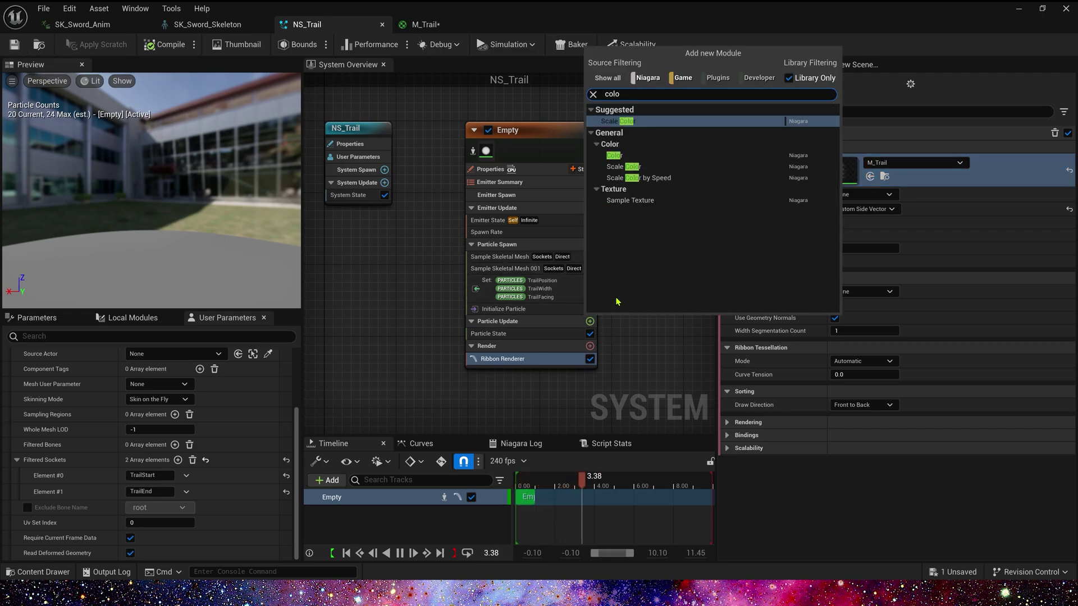
pyautogui.click(614, 156)
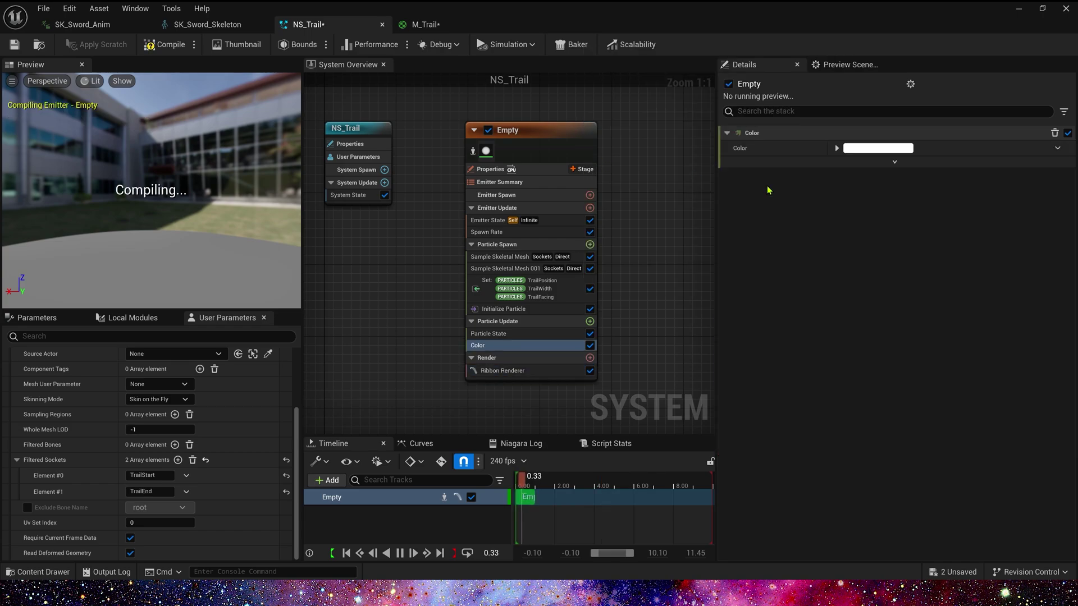
# - Drive the module's Color with Color from Curve, using a gradient that runs from red at the start to blue at the end
pyautogui.click(1055, 149)
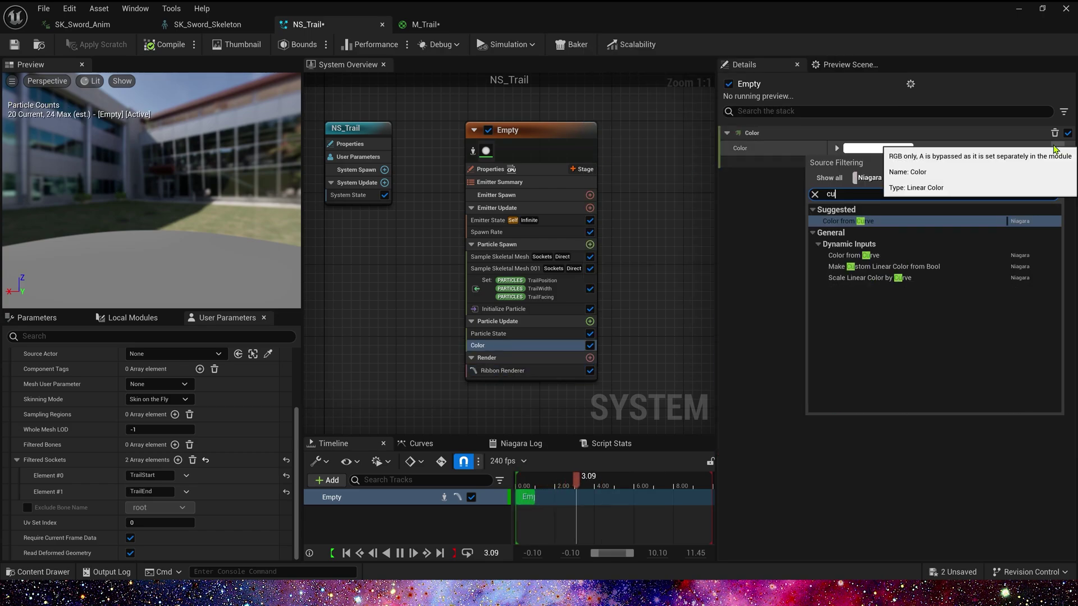
pyautogui.click(847, 221)
pyautogui.doubleClick(756, 196)
pyautogui.click(864, 306)
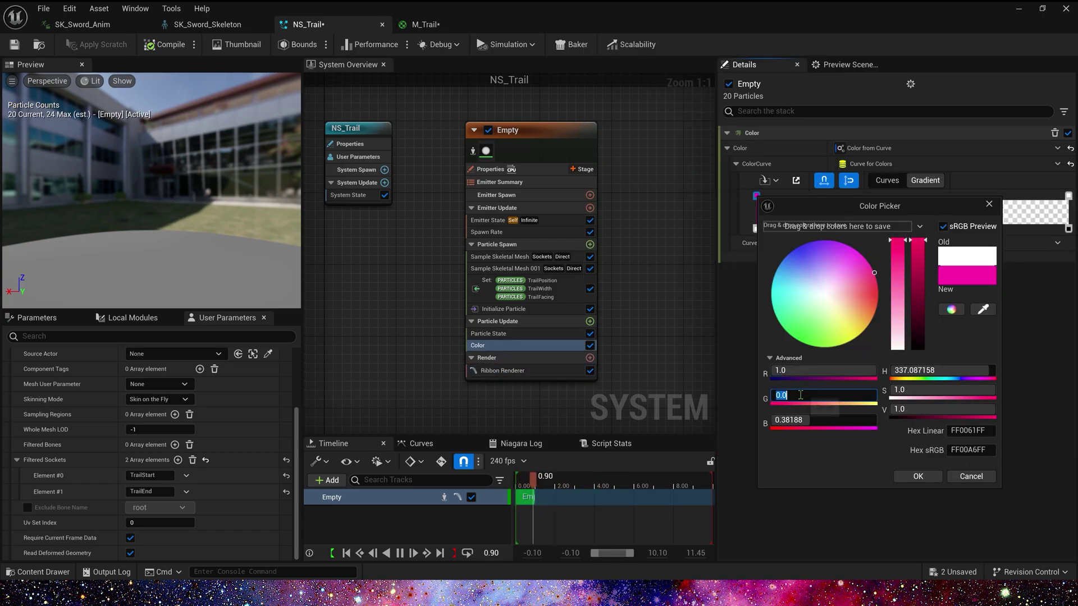
pyautogui.click(913, 479)
pyautogui.doubleClick(1068, 196)
pyautogui.click(851, 258)
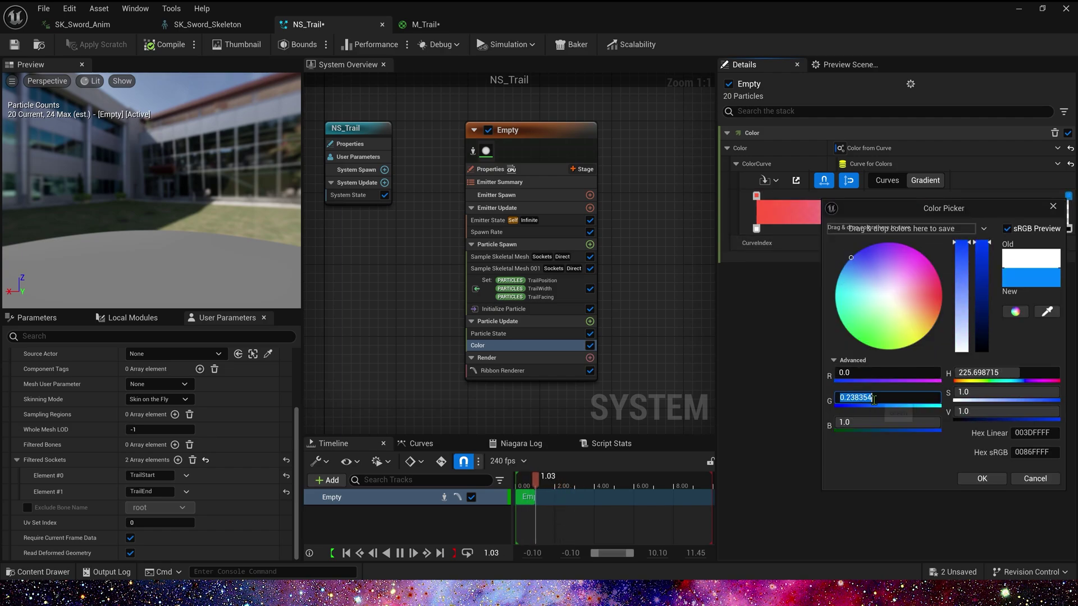
pyautogui.click(982, 478)
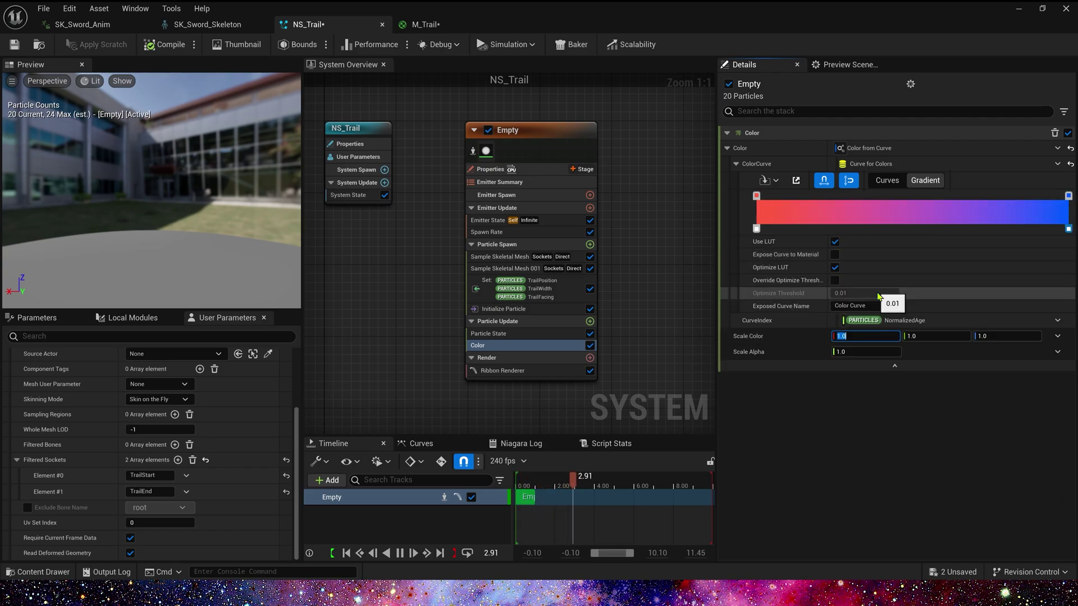
# - Set Scale Color to 100 on all channels and drive Scale Alpha with Float from Curve, using the quick-rise, gradual-fall template
pyautogui.click(1057, 352)
pyautogui.write('curve')
pyautogui.click(858, 197)
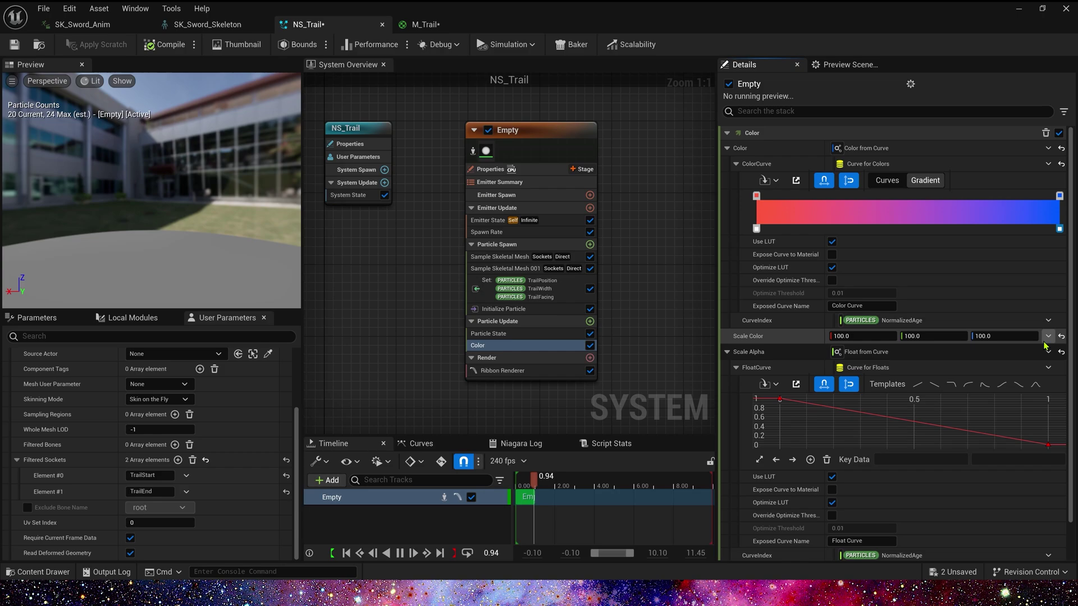
pyautogui.click(984, 385)
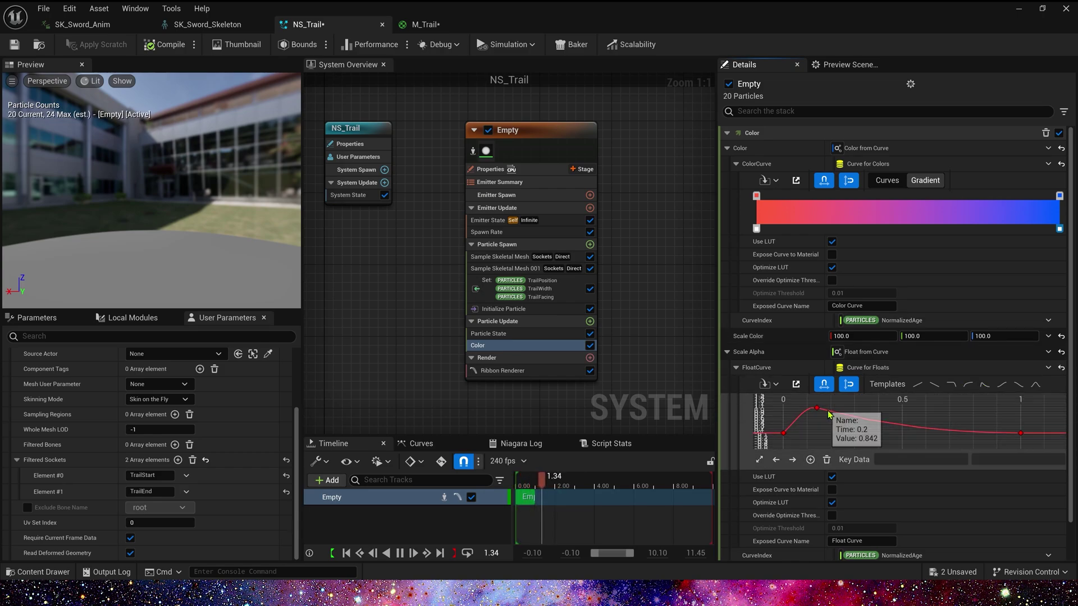
pyautogui.scroll(-1, 885, 337)
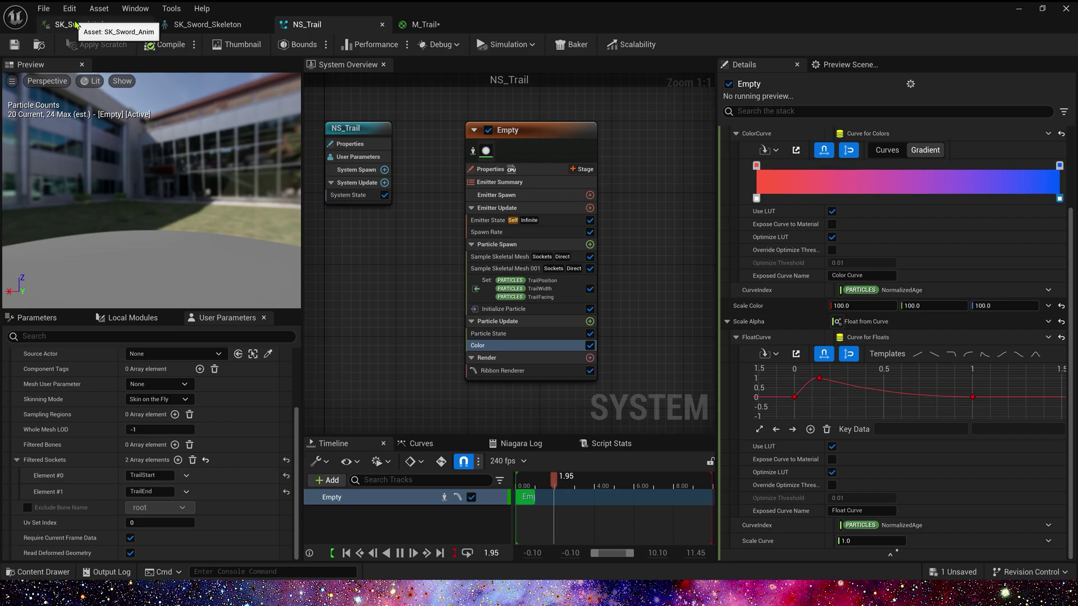
# - Switch to SK_Sword_Anim and inspect the coloured trail on the sword from another angle
pyautogui.click(88, 25)
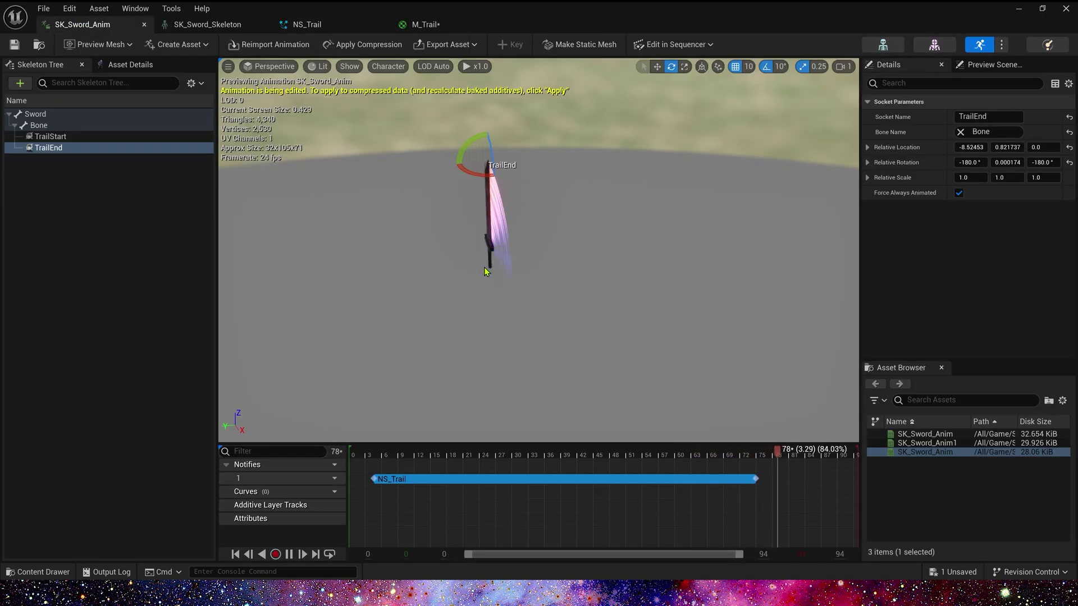
pyautogui.click(369, 289)
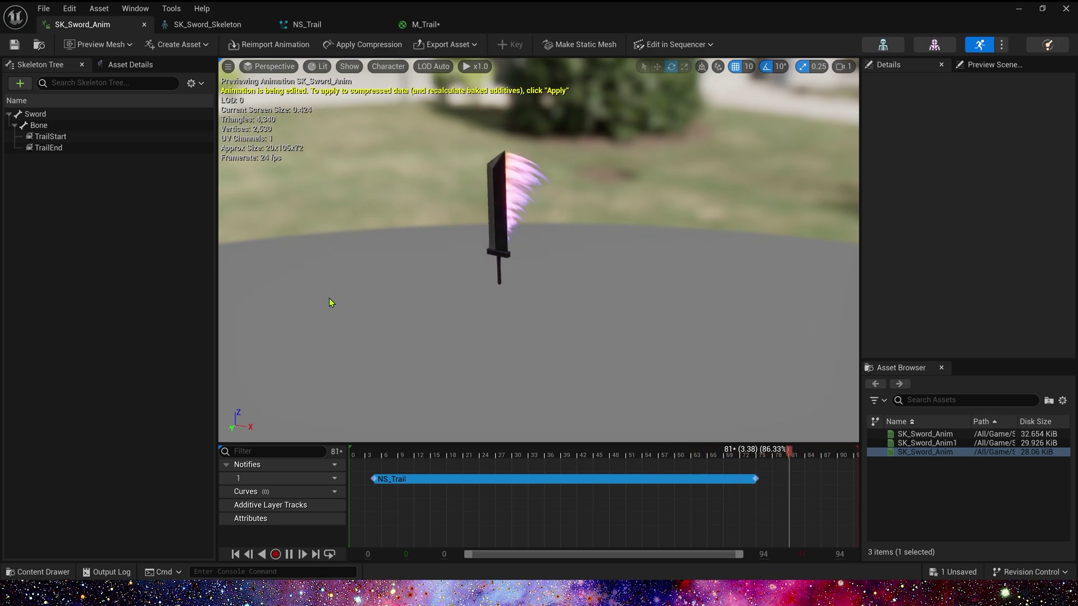
pyautogui.moveTo(328, 298); pyautogui.dragTo(327, 303)
# - Park the playhead near frame 4 and shorten the NS_Trail notify so it ends at about frame 10
pyautogui.click(413, 452)
pyautogui.moveTo(423, 467); pyautogui.dragTo(368, 474)
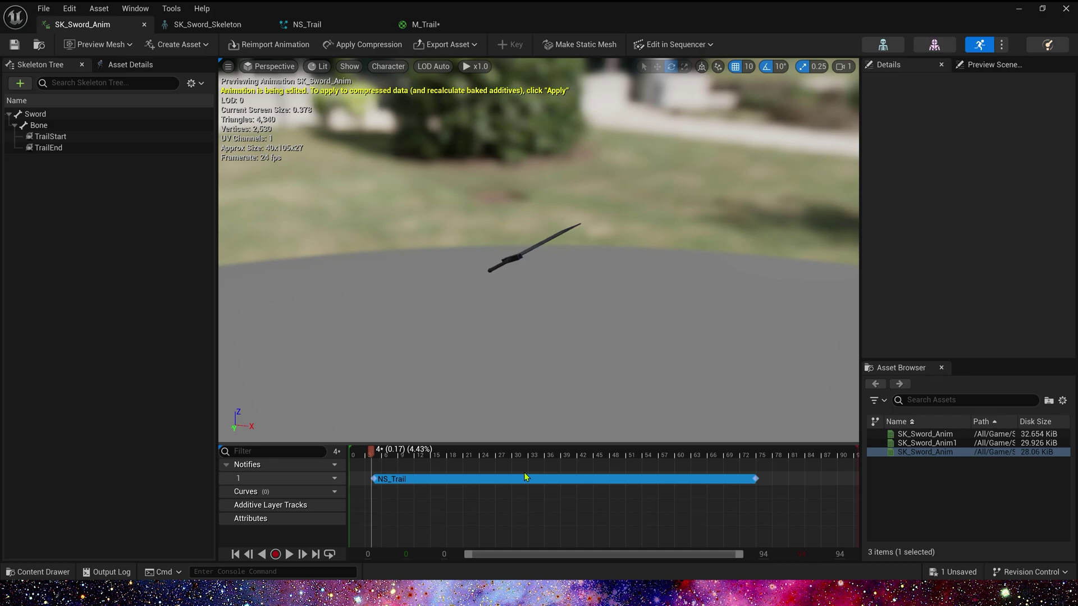
pyautogui.moveTo(755, 478); pyautogui.dragTo(404, 479)
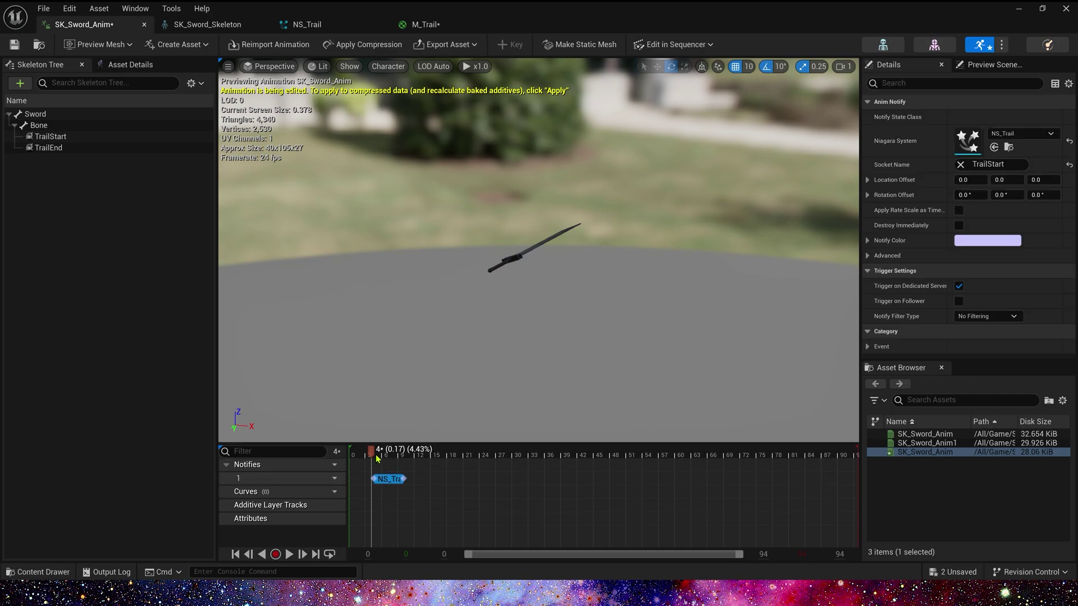
# - Scrub through the sword swings and paste copies of the short NS_Trail notify along the notify track
pyautogui.moveTo(370, 443); pyautogui.dragTo(787, 484)
pyautogui.hotkey('ctrl', 'v')
pyautogui.hotkey('ctrl', 'v')
pyautogui.hotkey('ctrl', 'v')
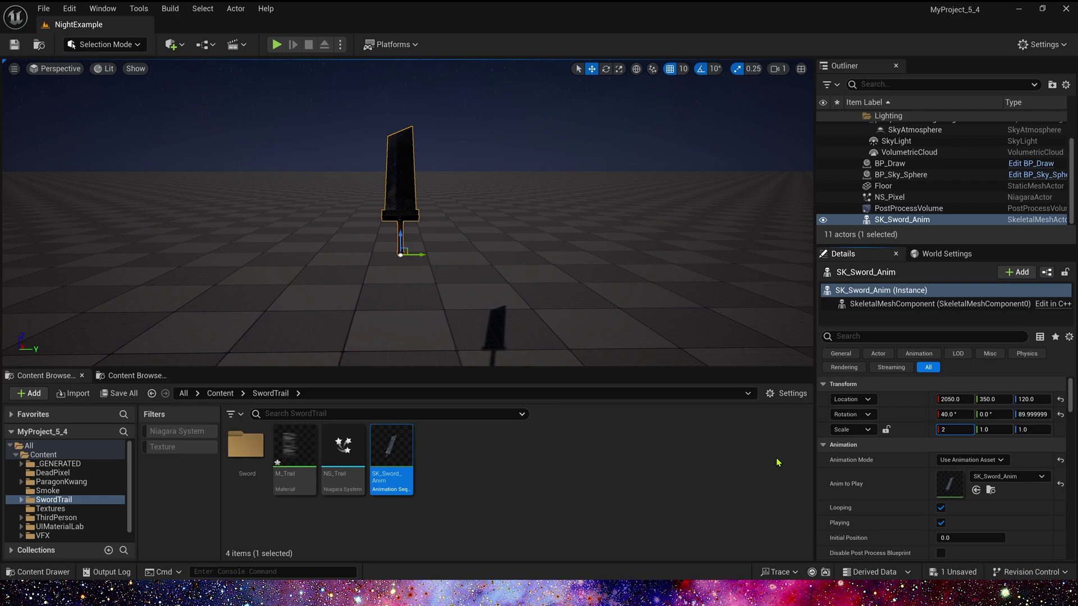
# - Scale the SK_Sword_Anim actor in the NightExample level to 2.0 on all axes
pyautogui.press('Tab')
pyautogui.write('2')
pyautogui.press('Tab')
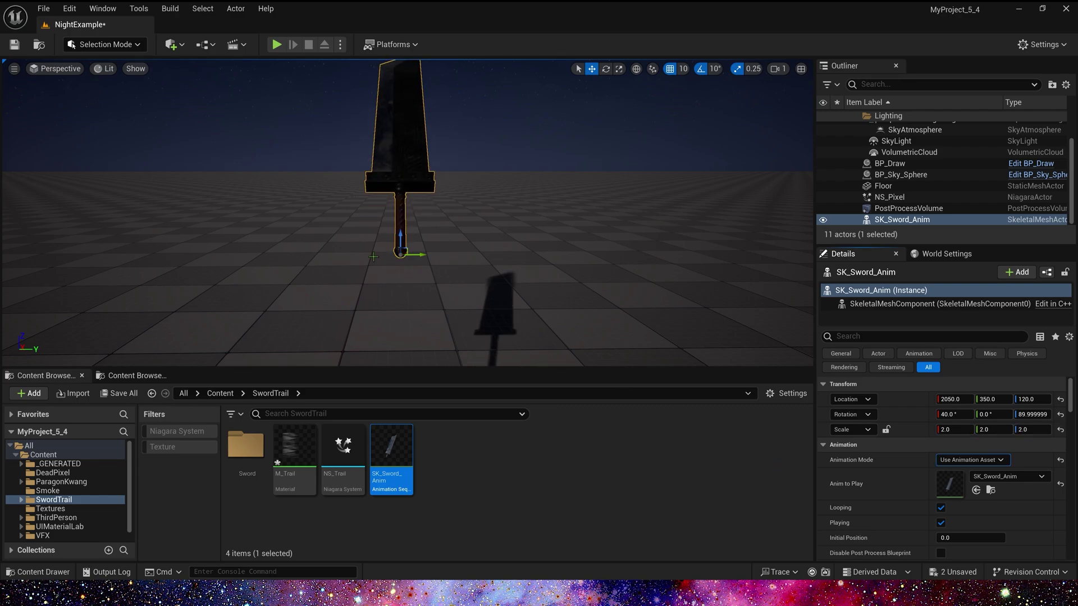
# - Reframe the sword and play the level in full screen to check the trail during the animation
pyautogui.moveTo(373, 256); pyautogui.dragTo(368, 241, button='right')
pyautogui.click(279, 44)
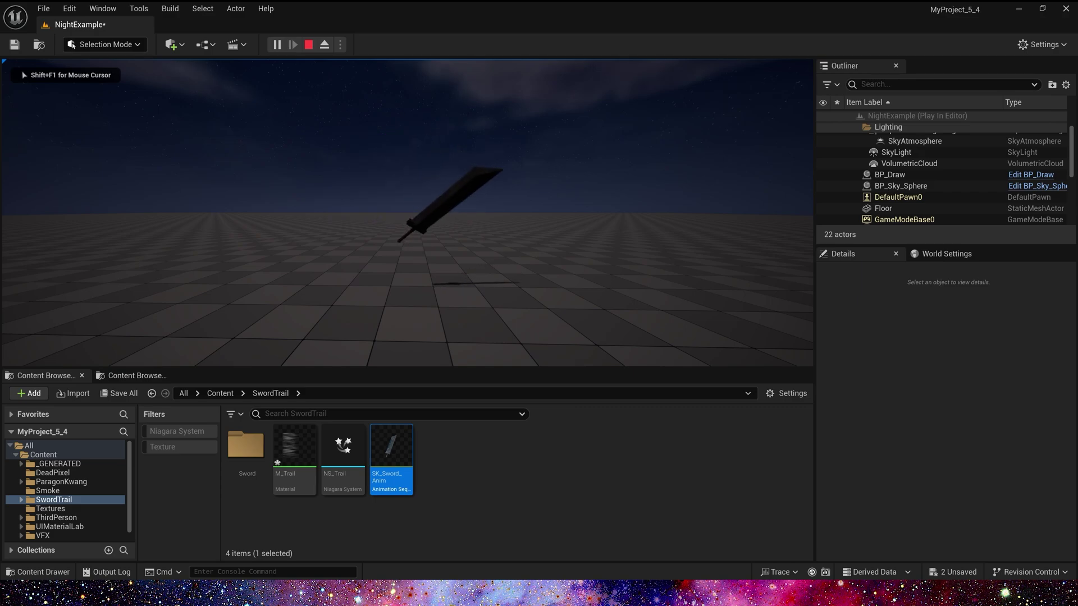
pyautogui.press('F11')
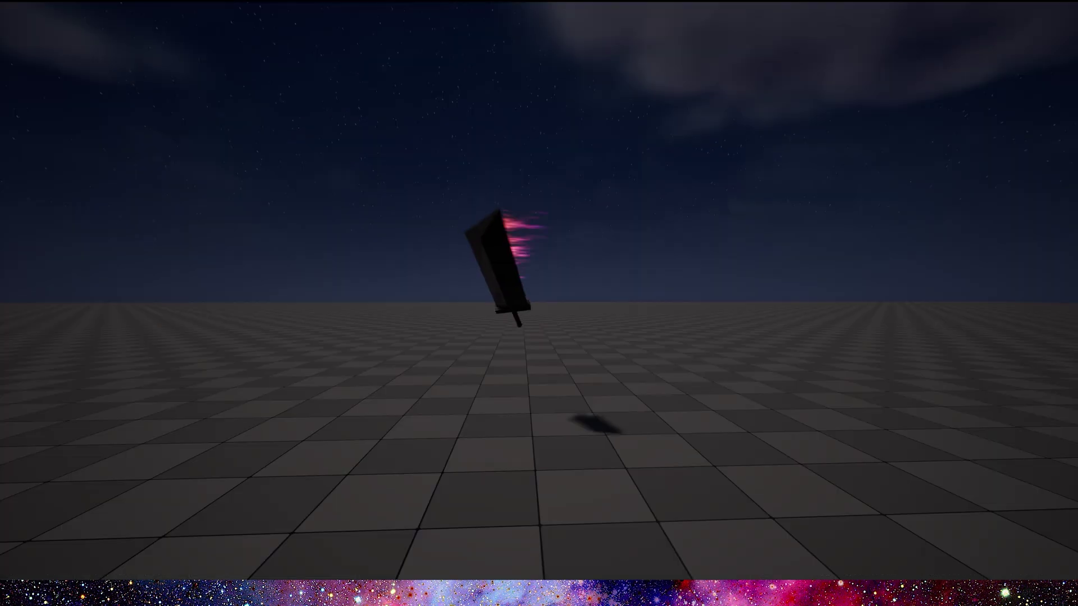